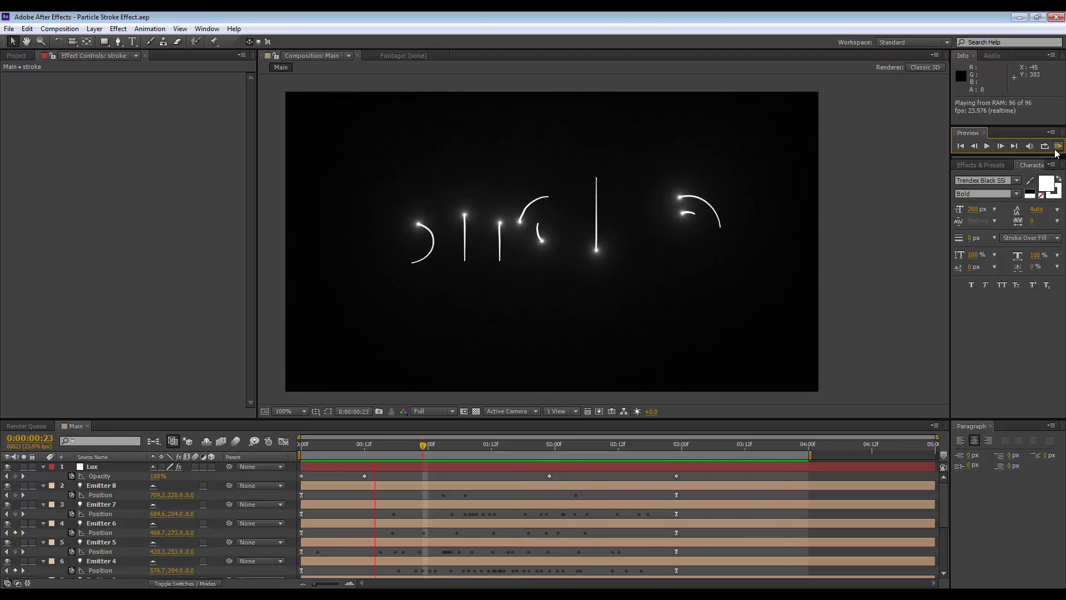
- Stop the preview and create a new composition named Main 02 at 1280 × 720 px
click(1052, 149)
click(59, 28)
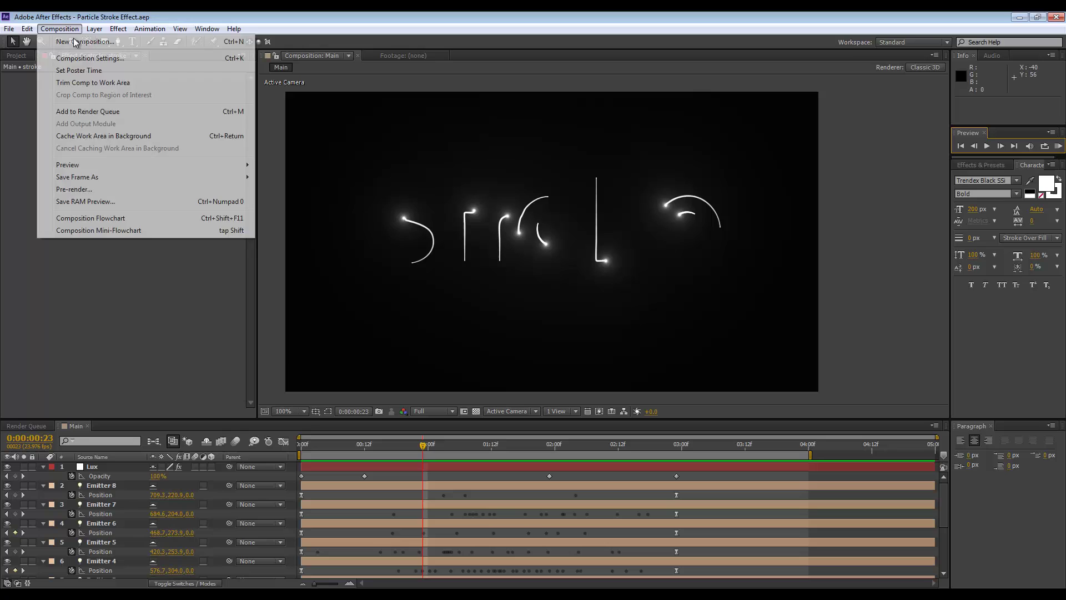
click(64, 41)
text(Main 02)
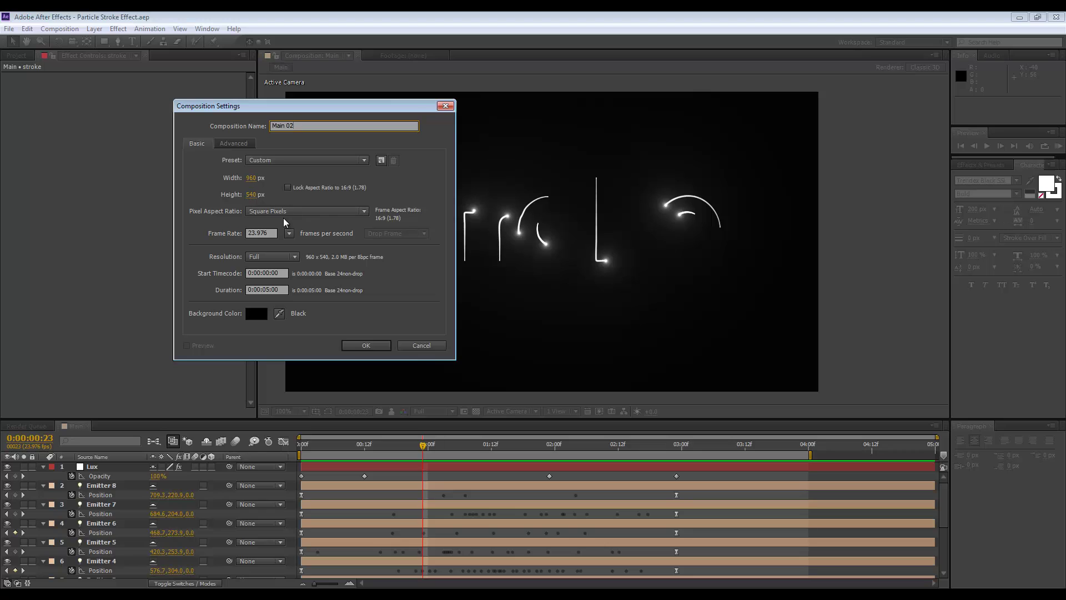
click(251, 179)
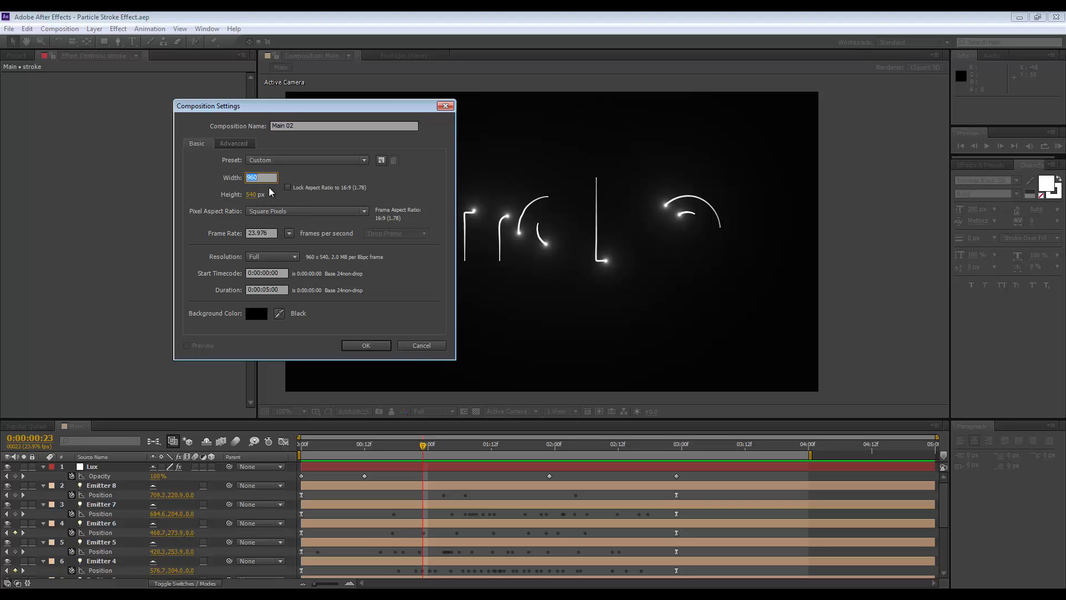
text(1280)
key(Tab)
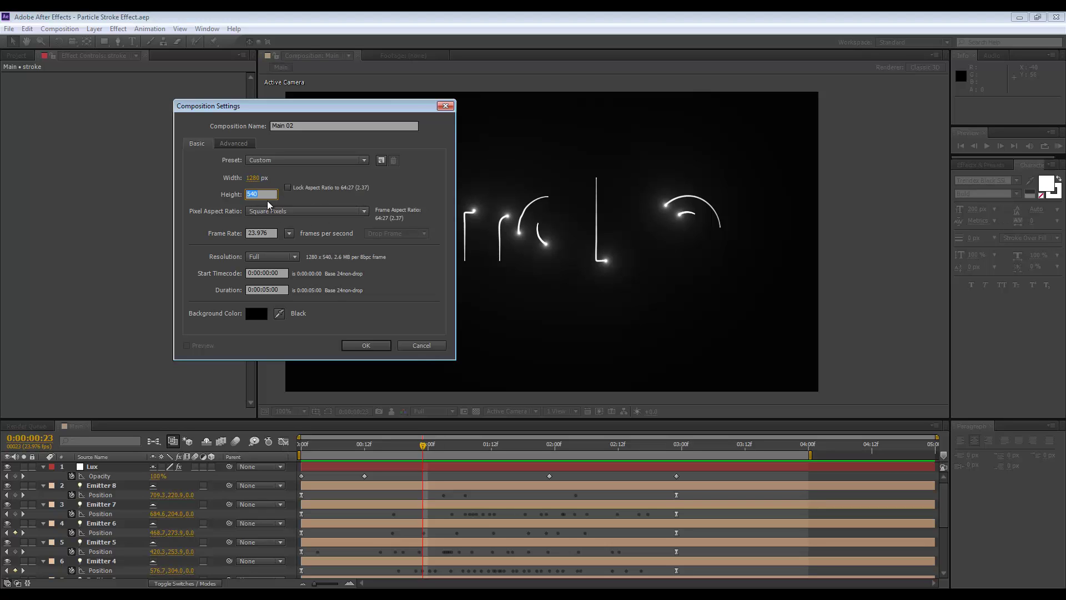
text(920)
text(720)
click(278, 234)
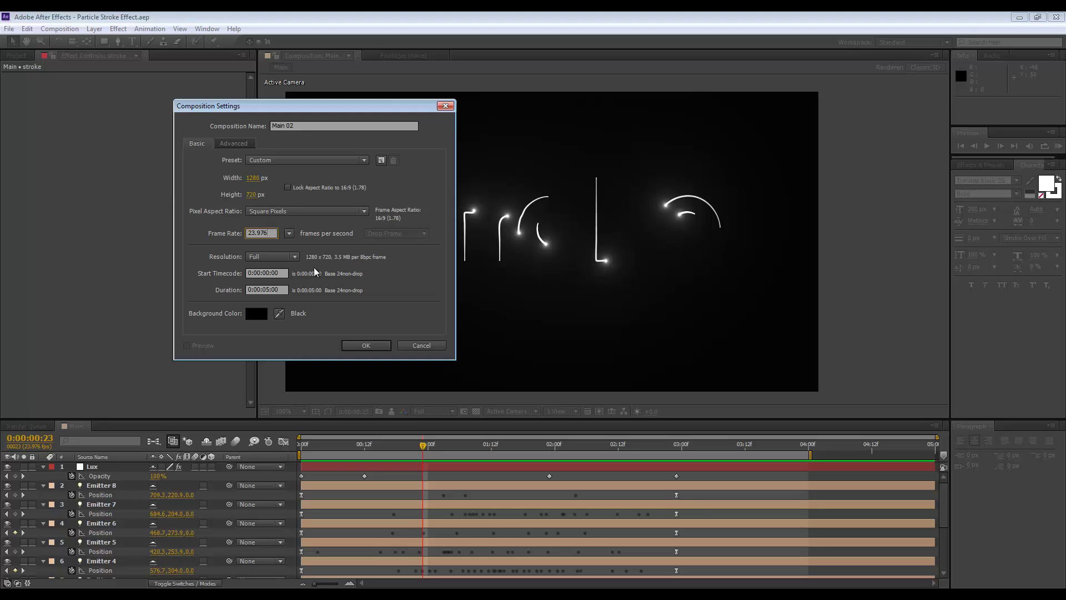
click(372, 345)
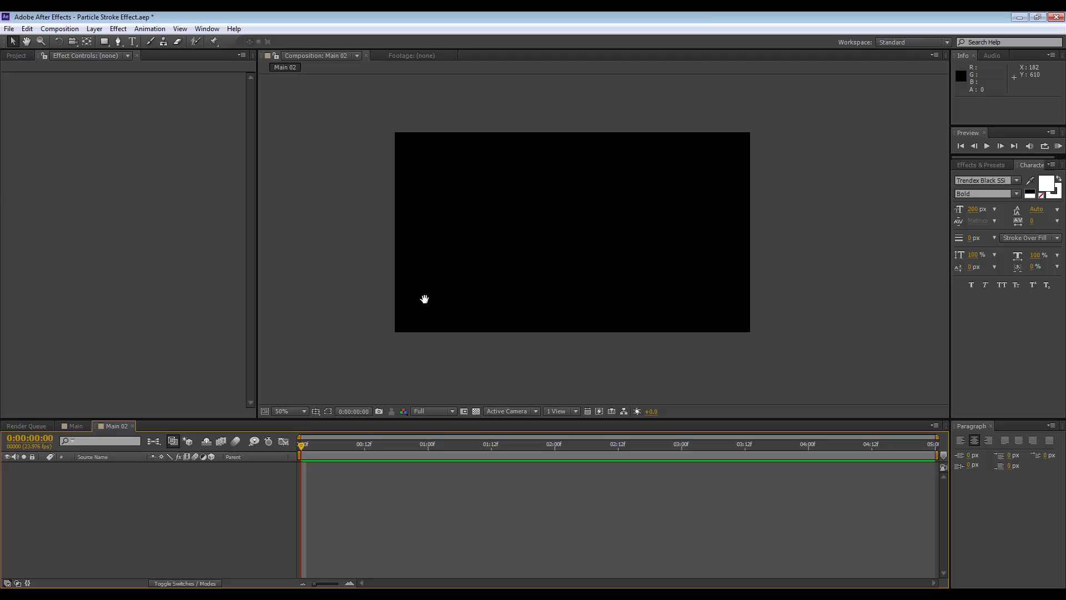
- Add a new text layer reading 'stroke' and save the project
right_click(147, 513)
mouse_move(238, 389)
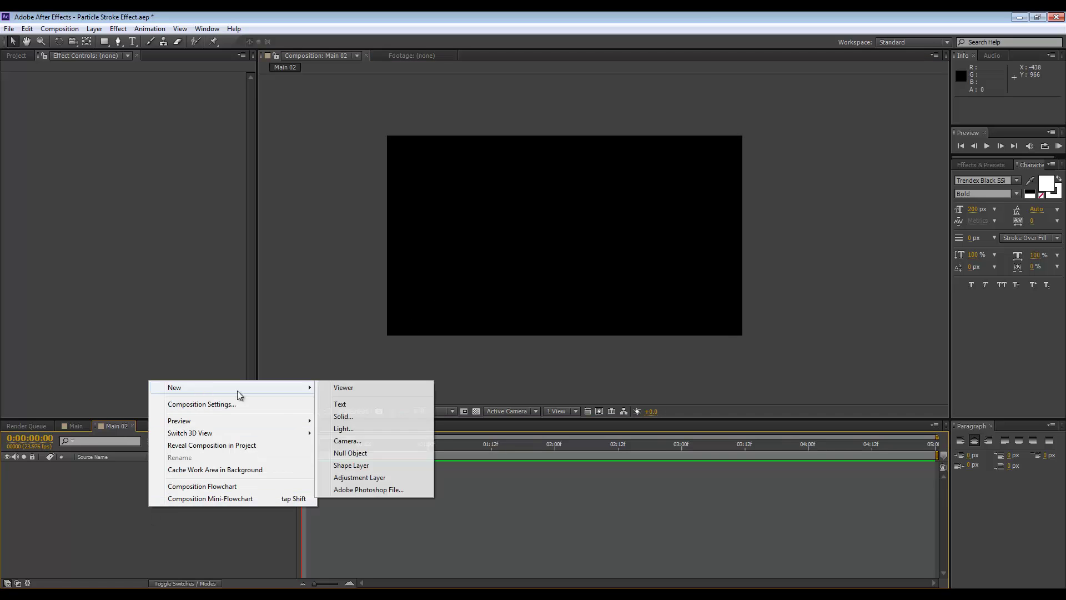
click(356, 405)
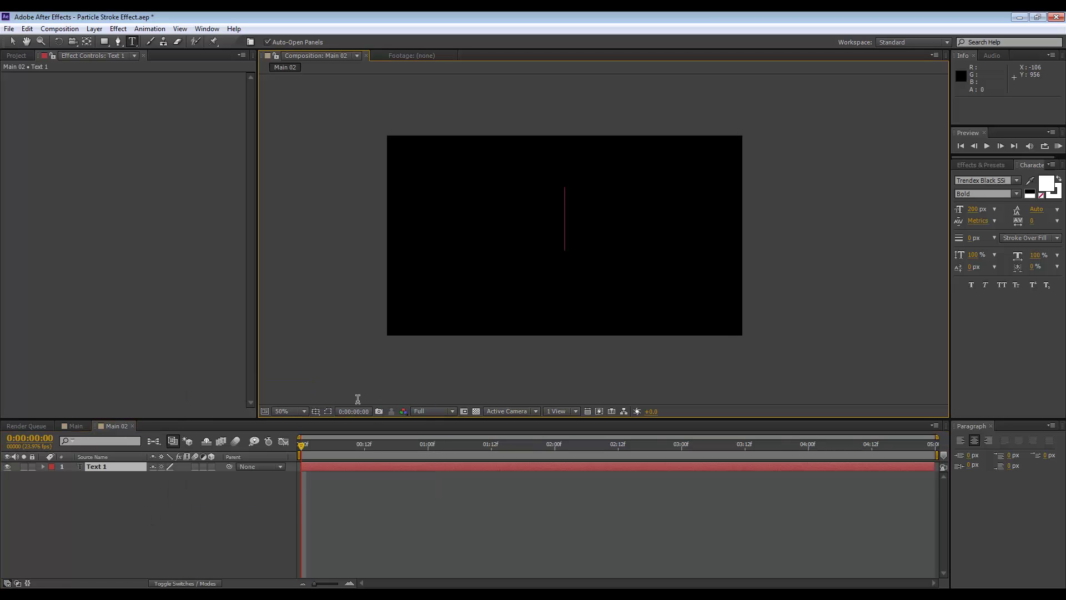
text(stroke)
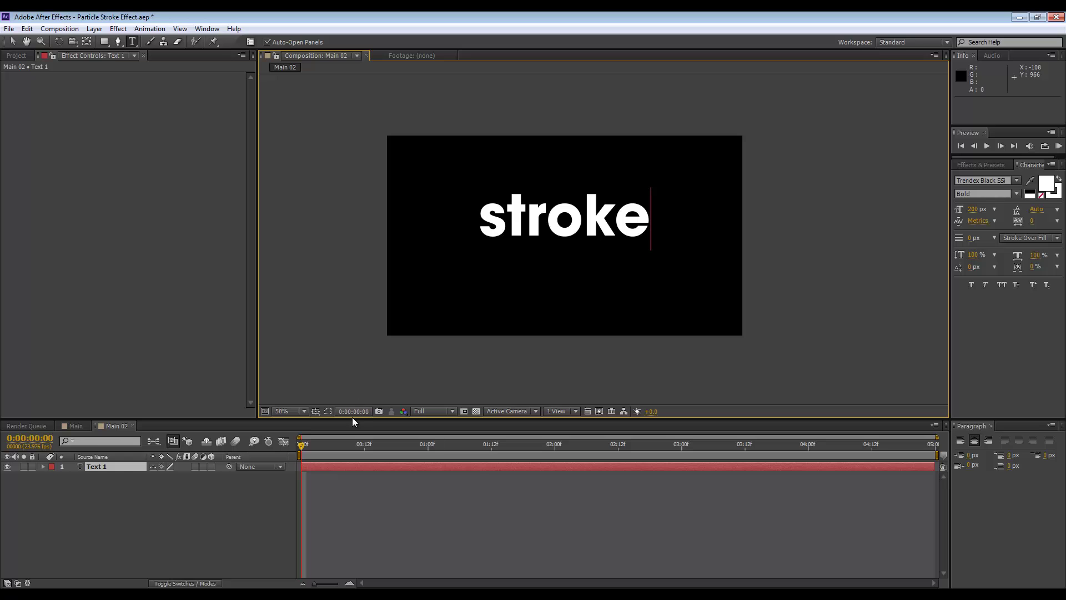
key(ctrl+s)
- Enlarge the stroke text to 359 px and move it to position 640, 467
click(566, 220)
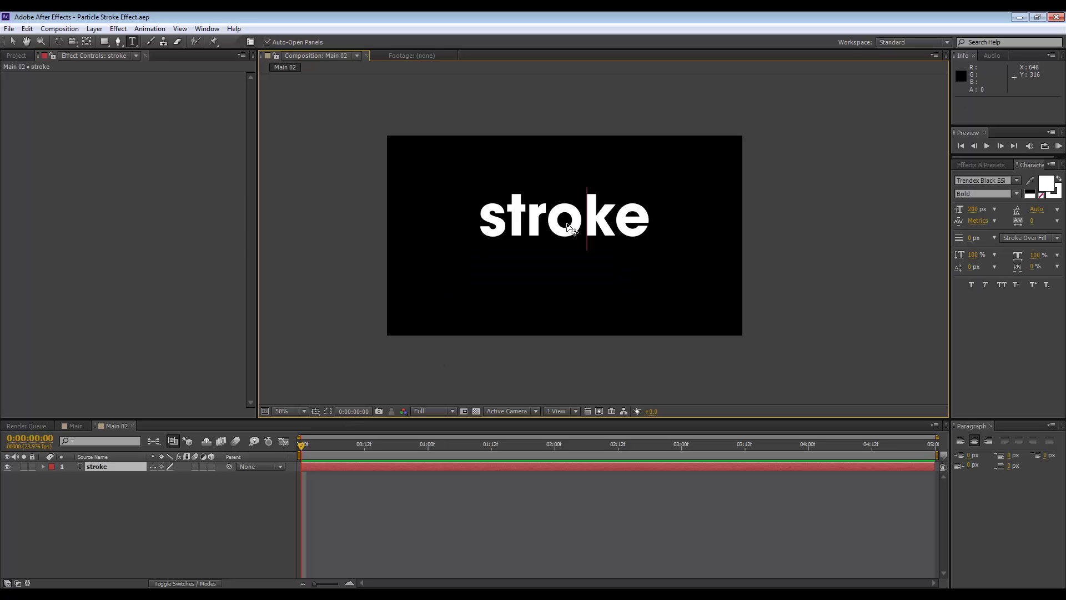
key(ctrl+a)
drag(973, 209, 1060, 207)
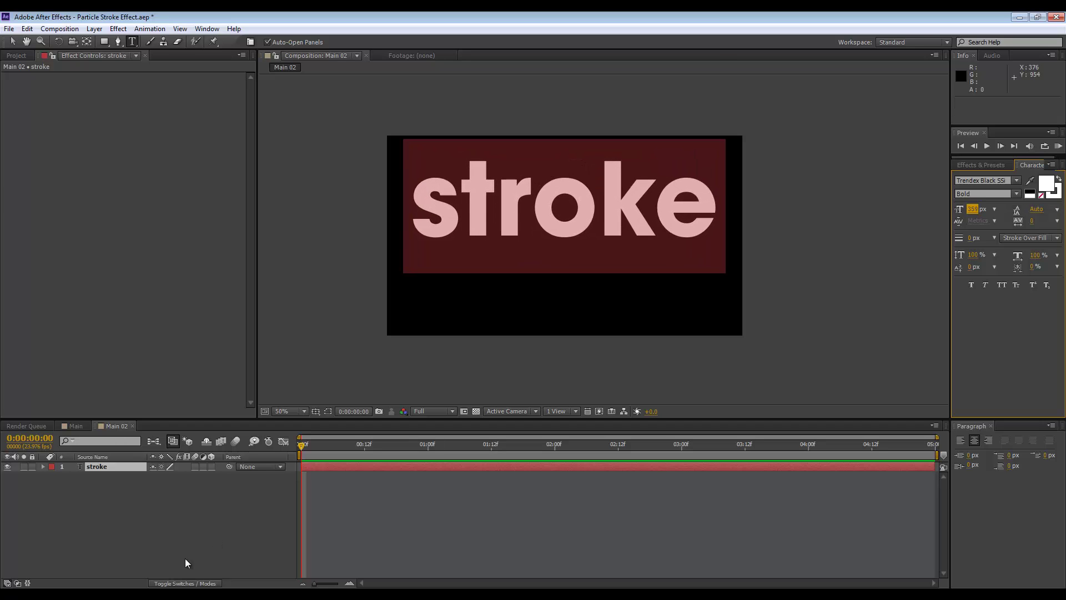
click(122, 478)
click(121, 468)
key(p)
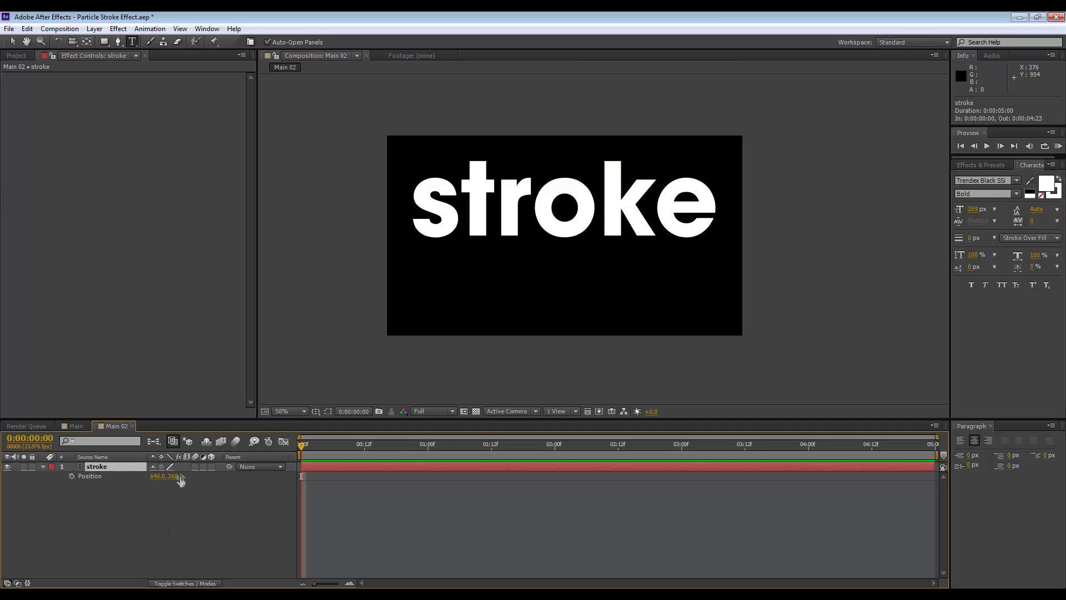
mouse_move(177, 476)
mouse_down()
mouse_move(210, 475)
mouse_move(212, 492)
mouse_up()
click(183, 507)
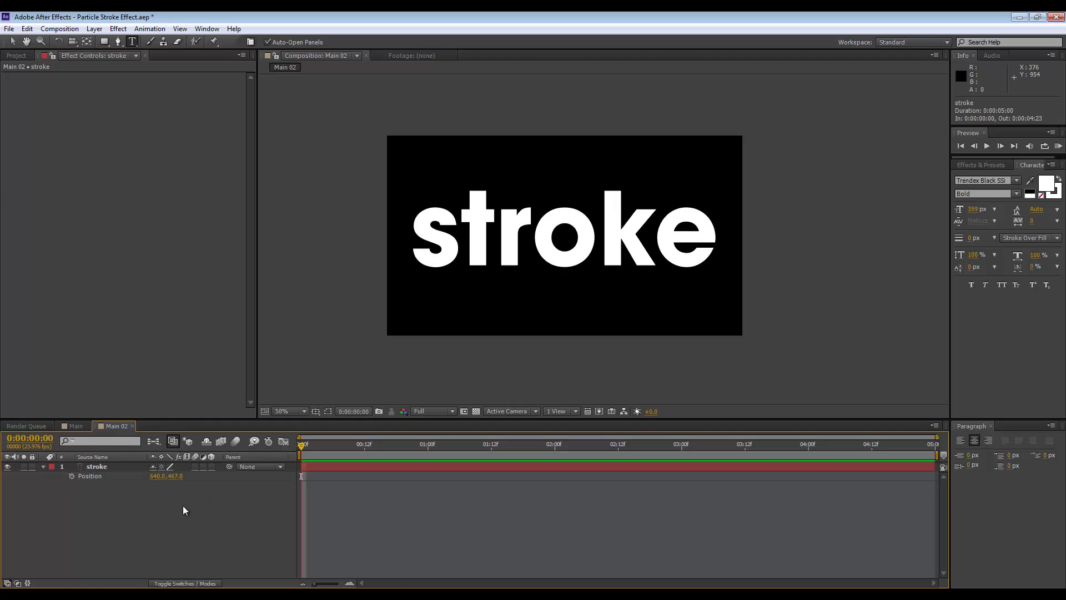
scroll(486, 233, up, 2)
drag(485, 233, 537, 238)
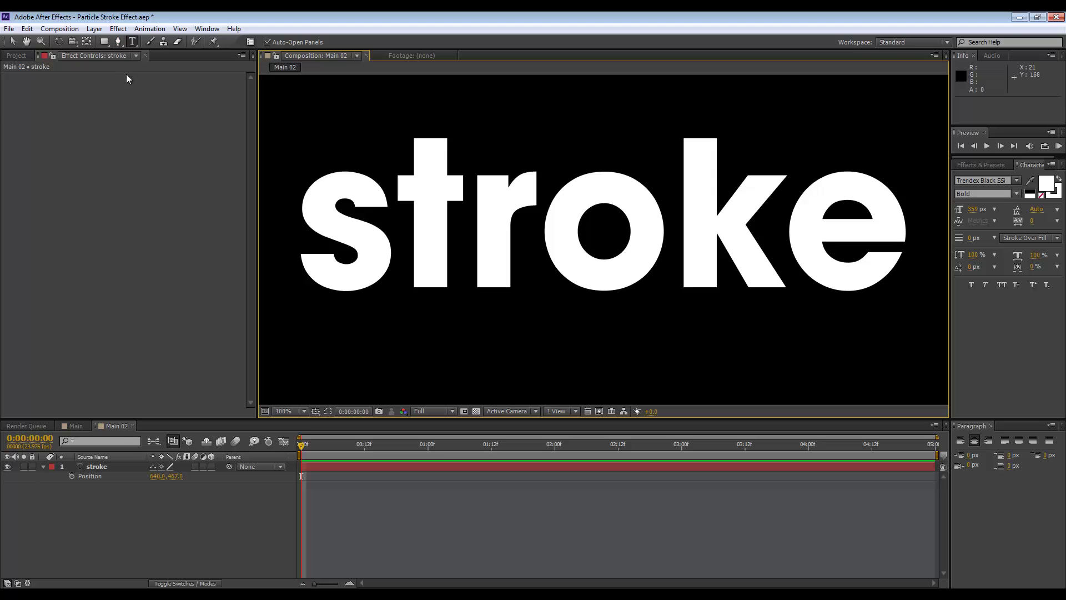
click(105, 43)
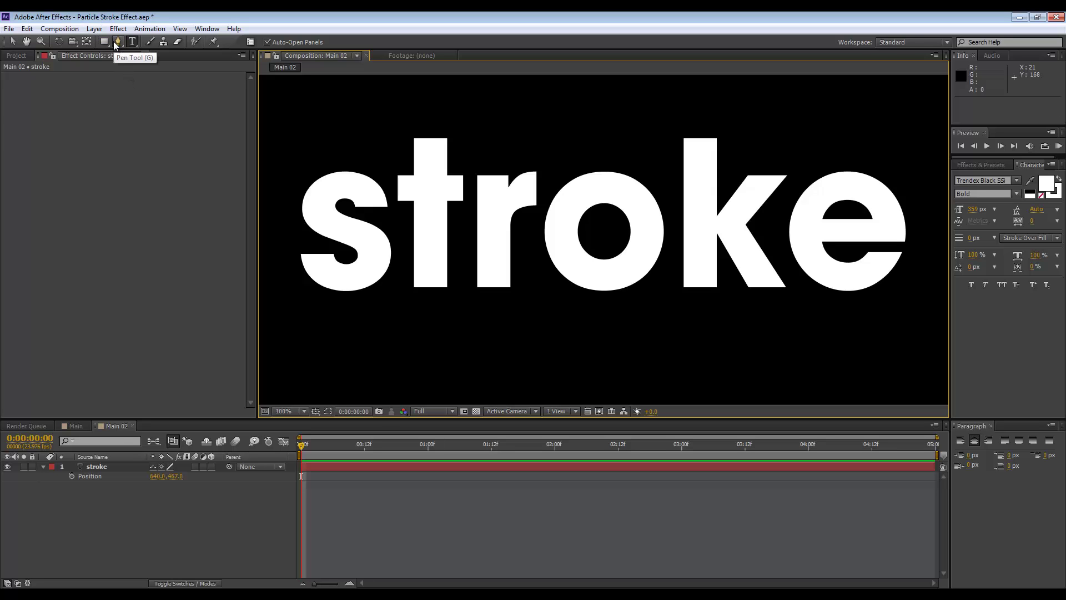
click(118, 42)
key(period)
drag(319, 199, 579, 257)
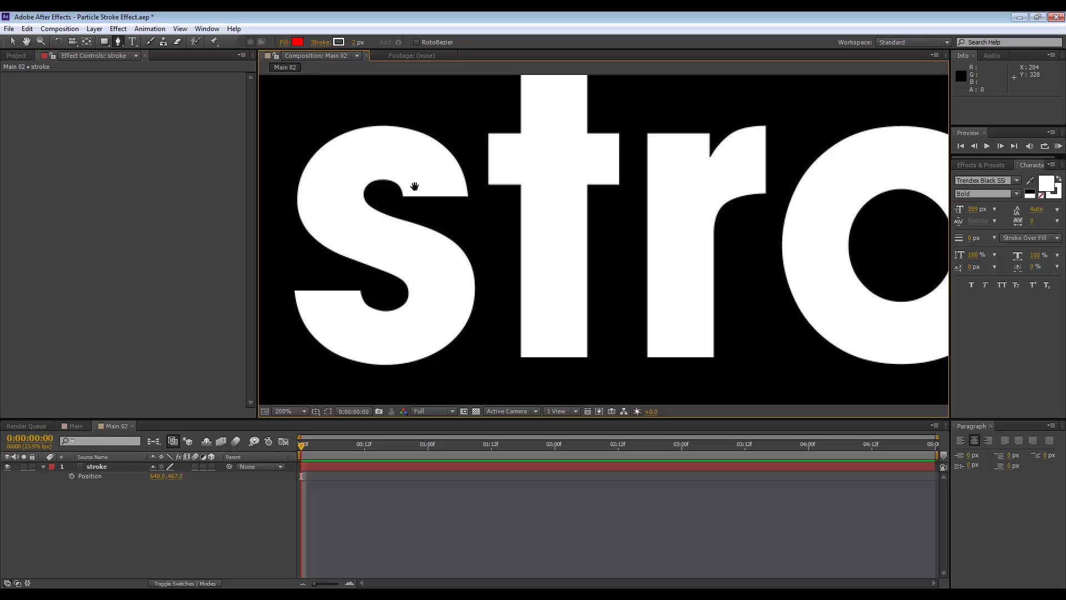
click(442, 184)
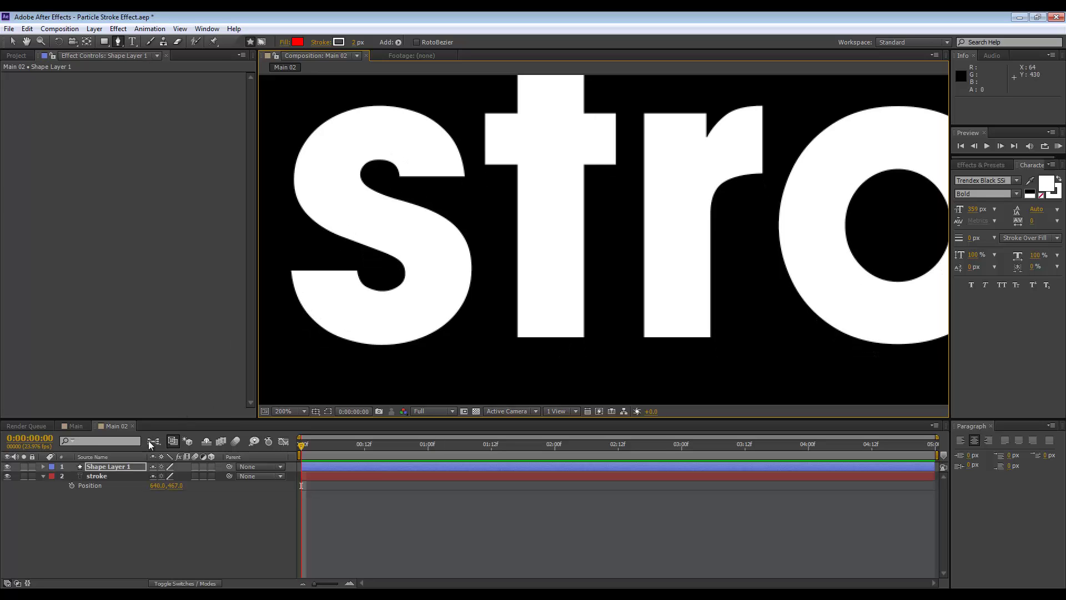
key(ctrl+z)
key(ctrl+z)
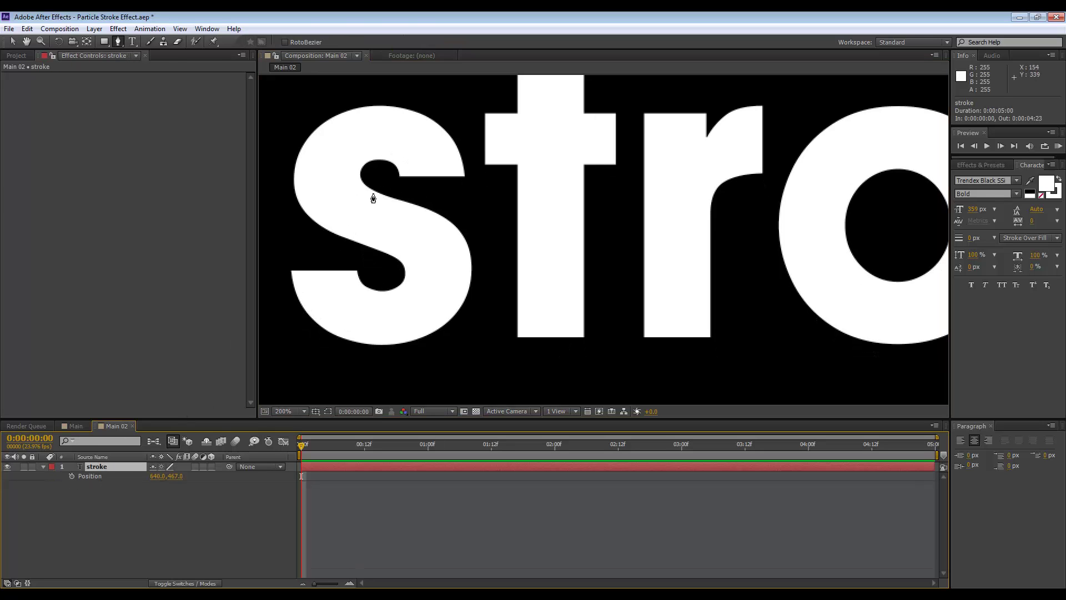
click(398, 177)
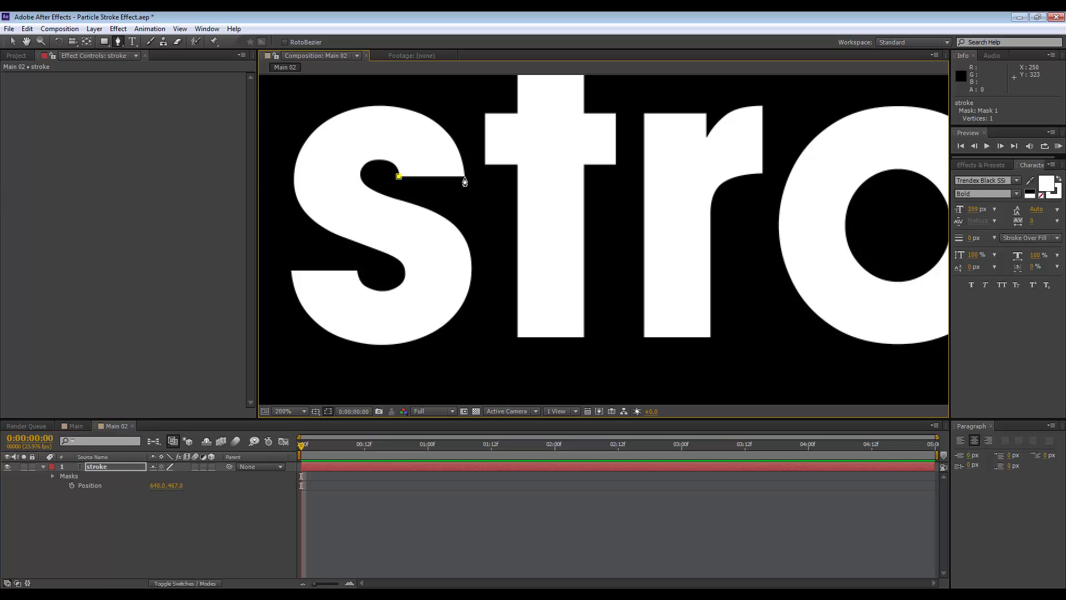
click(466, 176)
drag(385, 106, 303, 101)
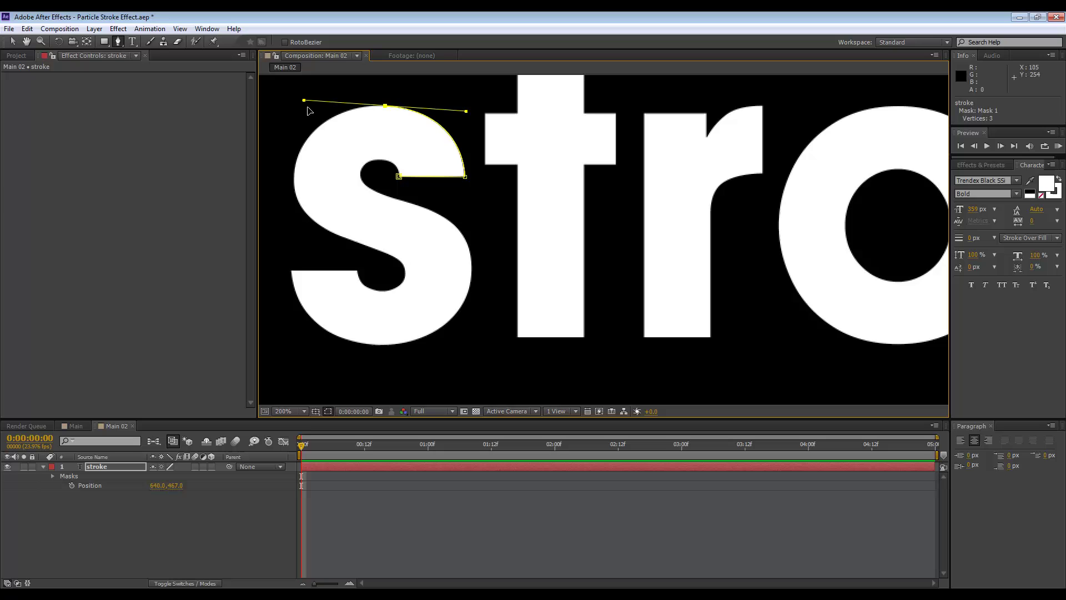
click(305, 211)
drag(305, 214, 333, 243)
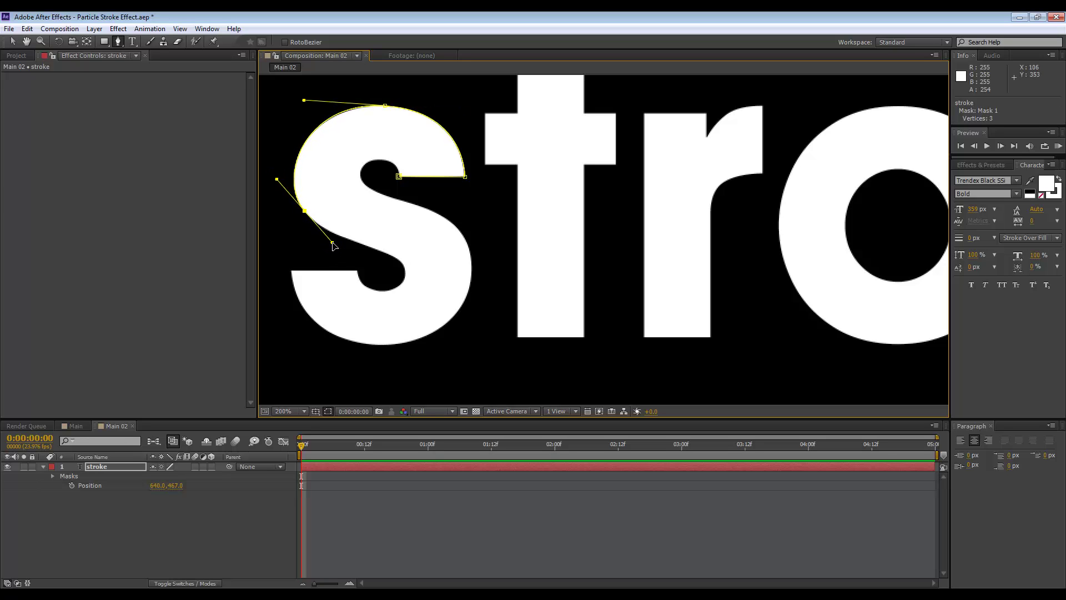
key(ctrl+z)
key(ctrl+z)
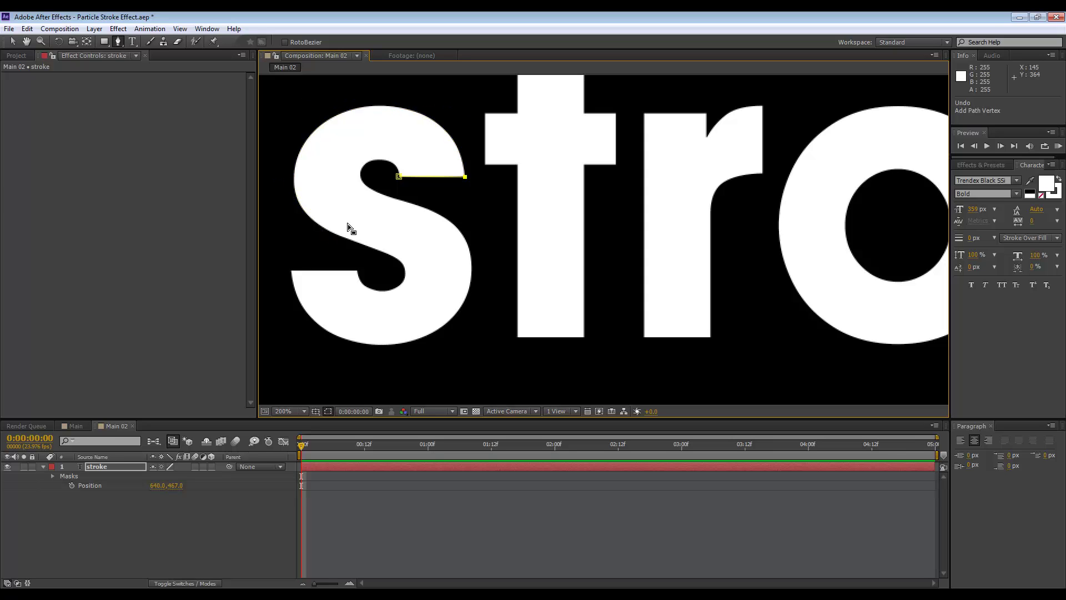
key(ctrl+z)
key(ctrl+z)
key(comma)
drag(569, 230, 405, 224)
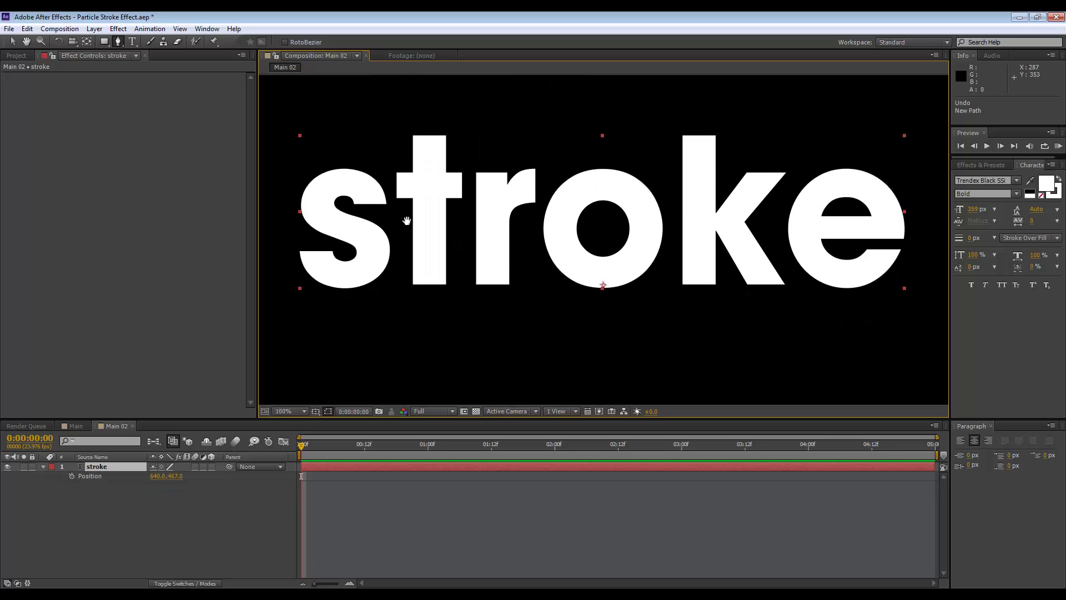
key(comma)
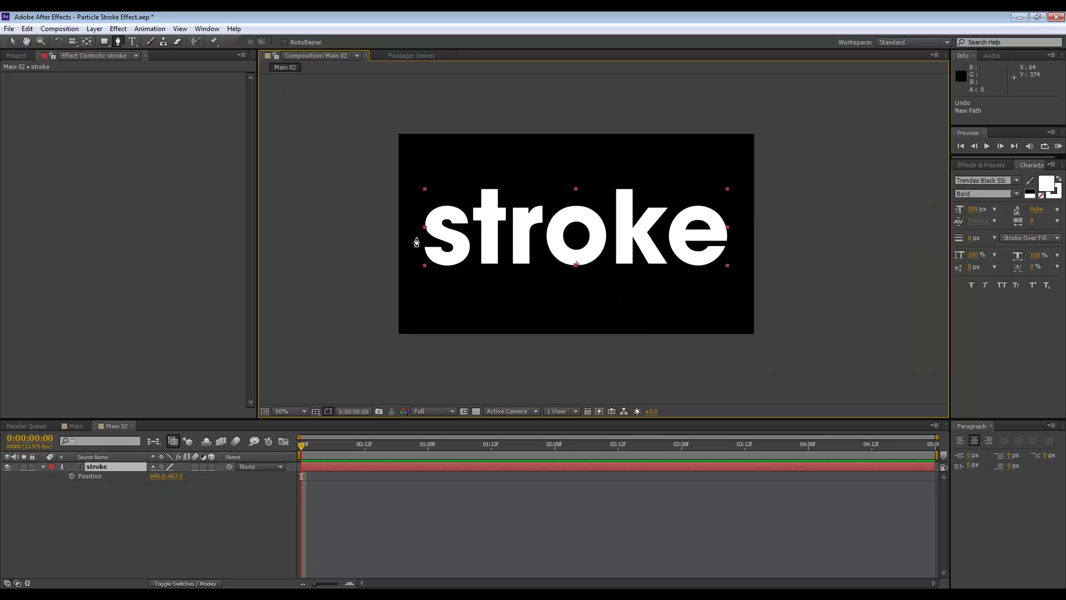
key(period)
key(comma)
drag(420, 241, 417, 237)
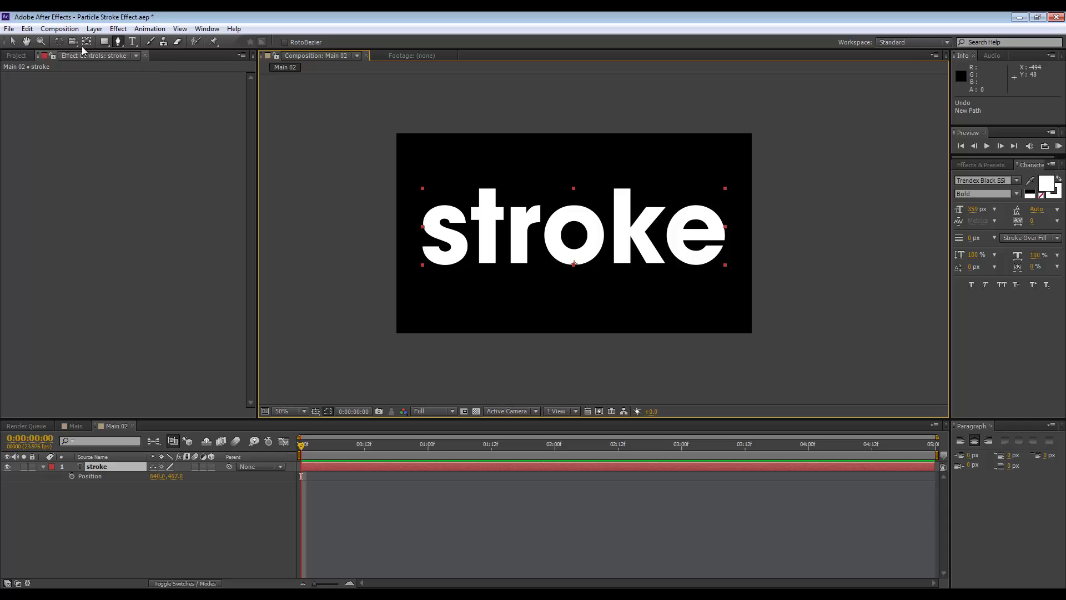
- Run Layer > Auto-trace on the stroke text and select the resulting Auto-traced stroke layer
click(94, 29)
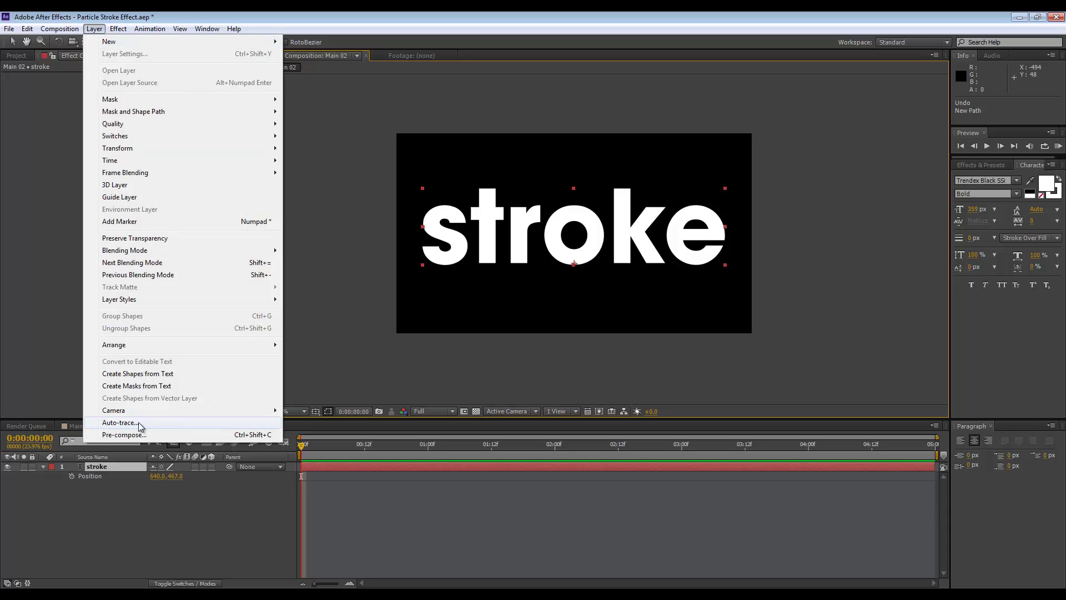
click(120, 423)
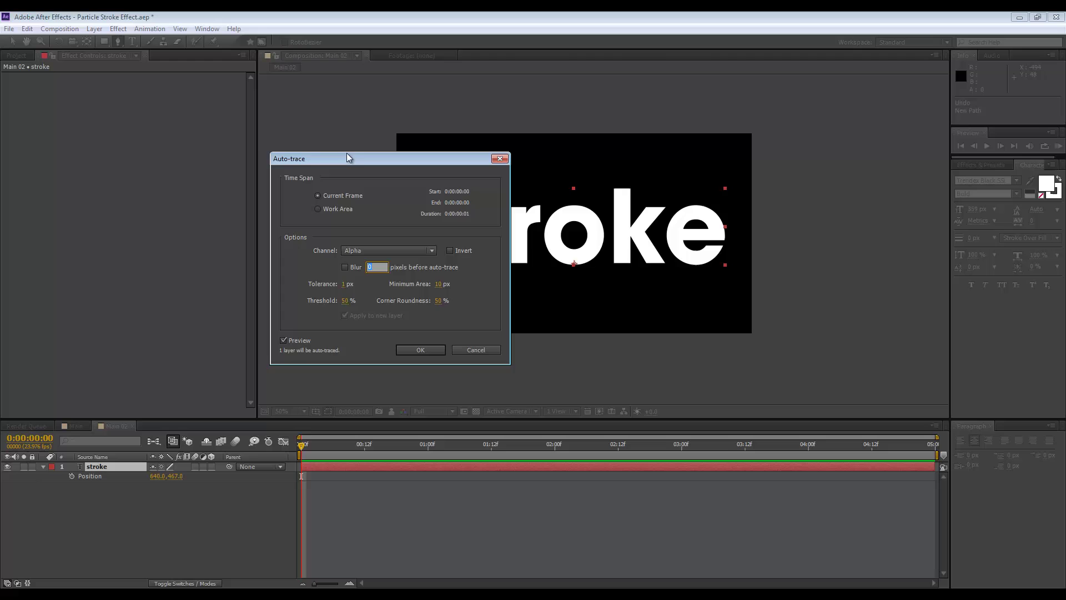
drag(347, 154, 202, 142)
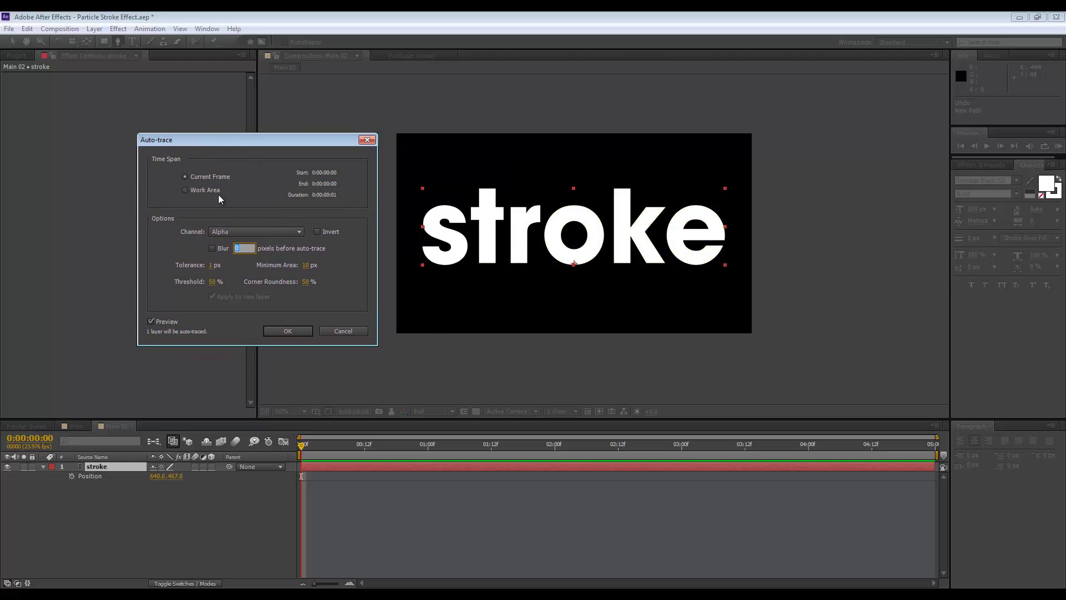
click(288, 331)
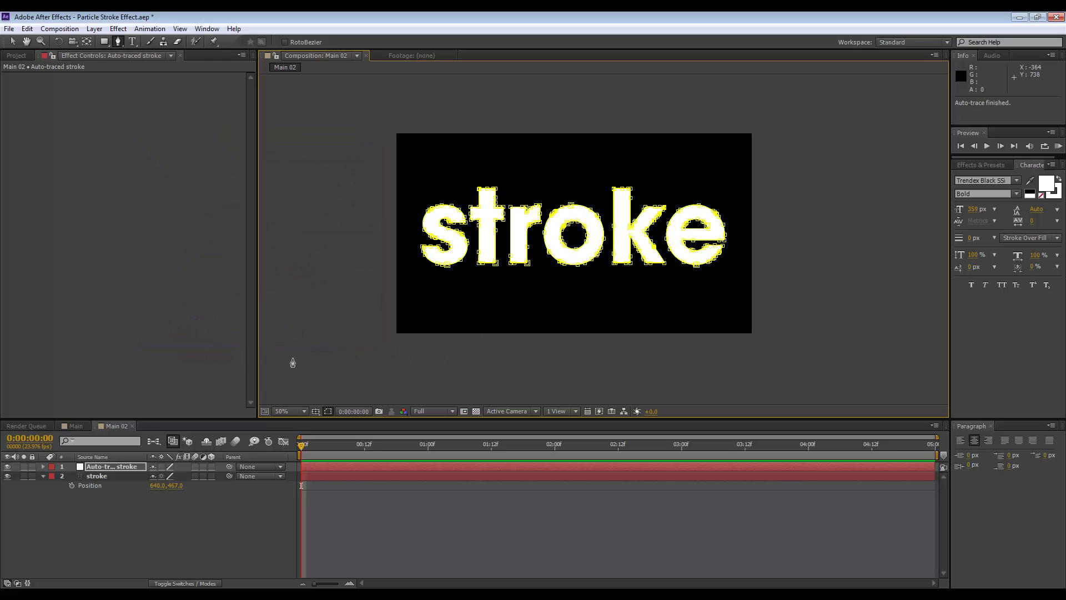
click(210, 540)
scroll(478, 269, up, 2)
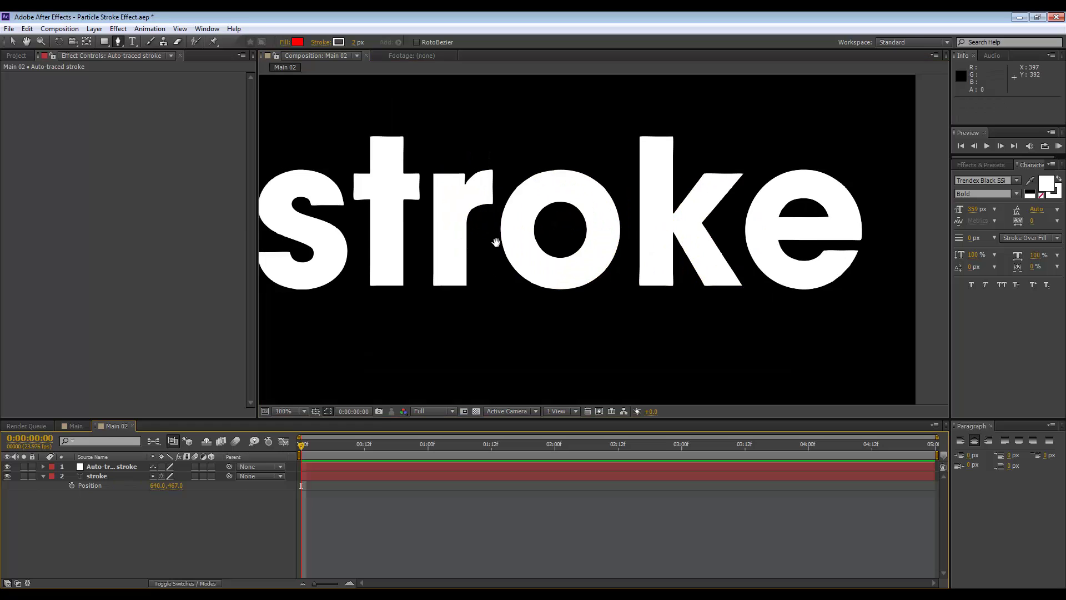
scroll(445, 254, up, 2)
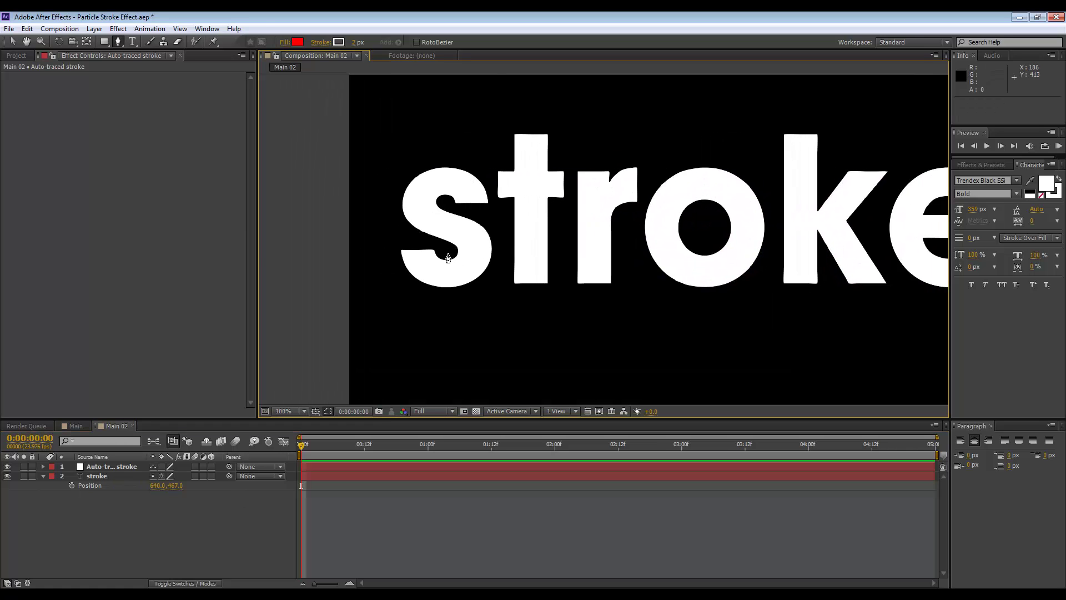
click(111, 467)
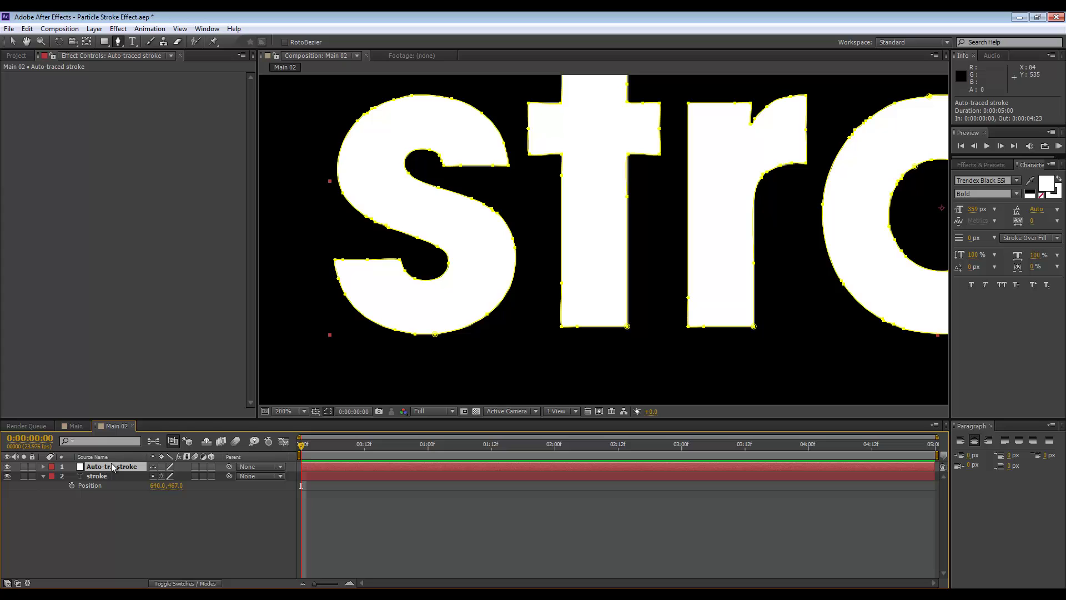
- Zoom and pan around the letters to inspect the traced mask points
scroll(404, 267, up, 2)
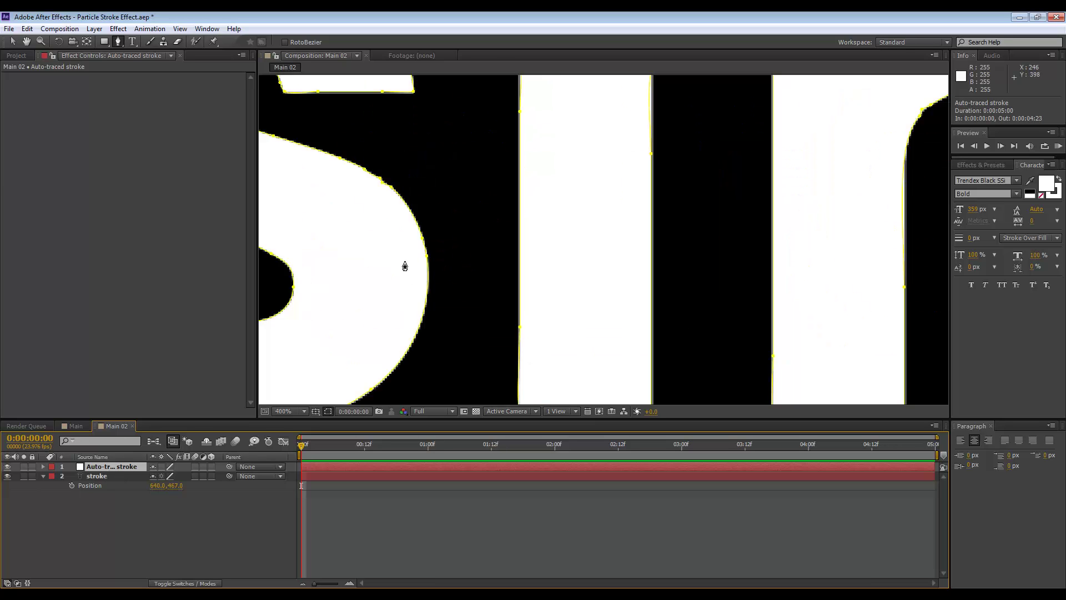
drag(526, 224, 632, 208)
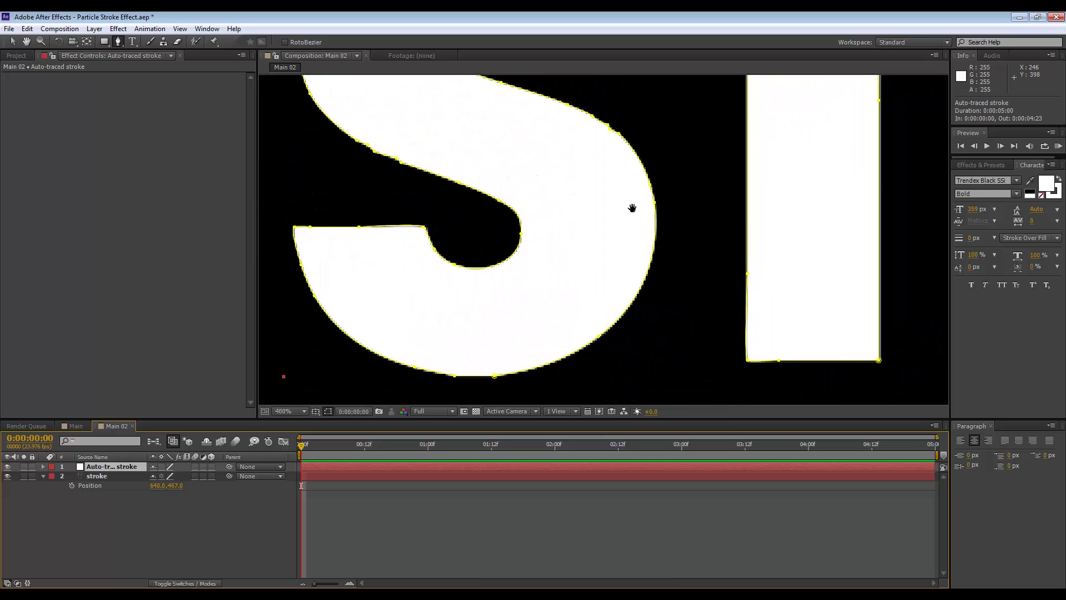
scroll(400, 217, down, 3)
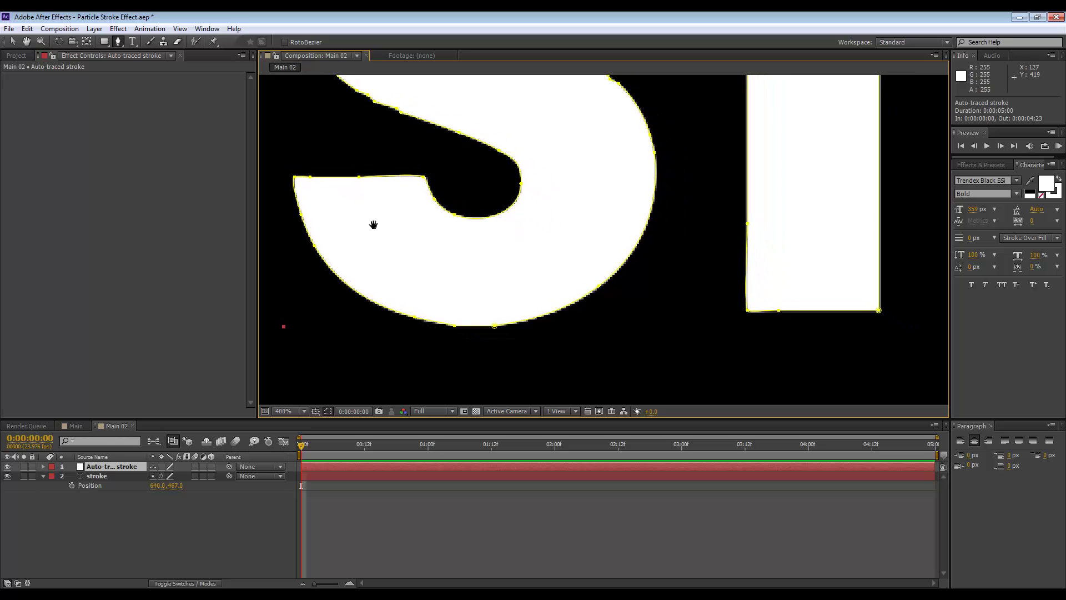
scroll(374, 225, up, 10)
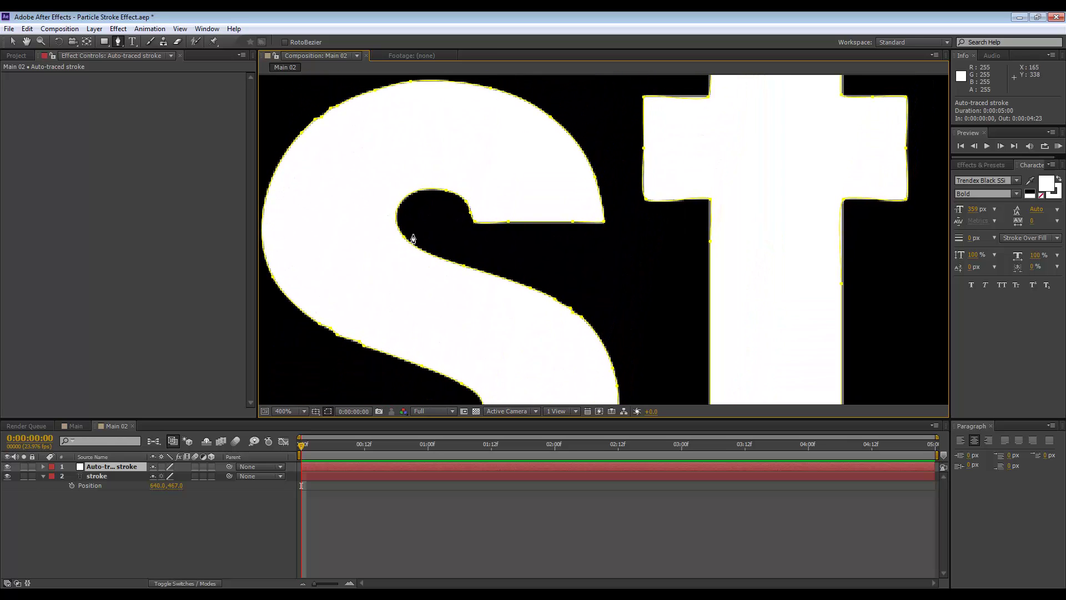
scroll(398, 136, up, 4)
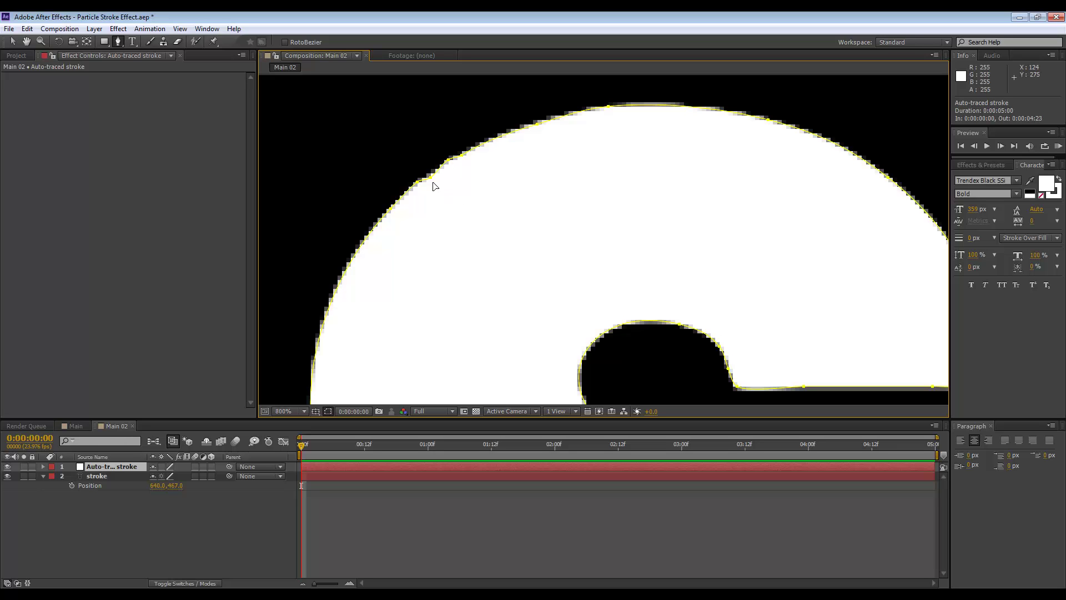
scroll(558, 202, down, 4)
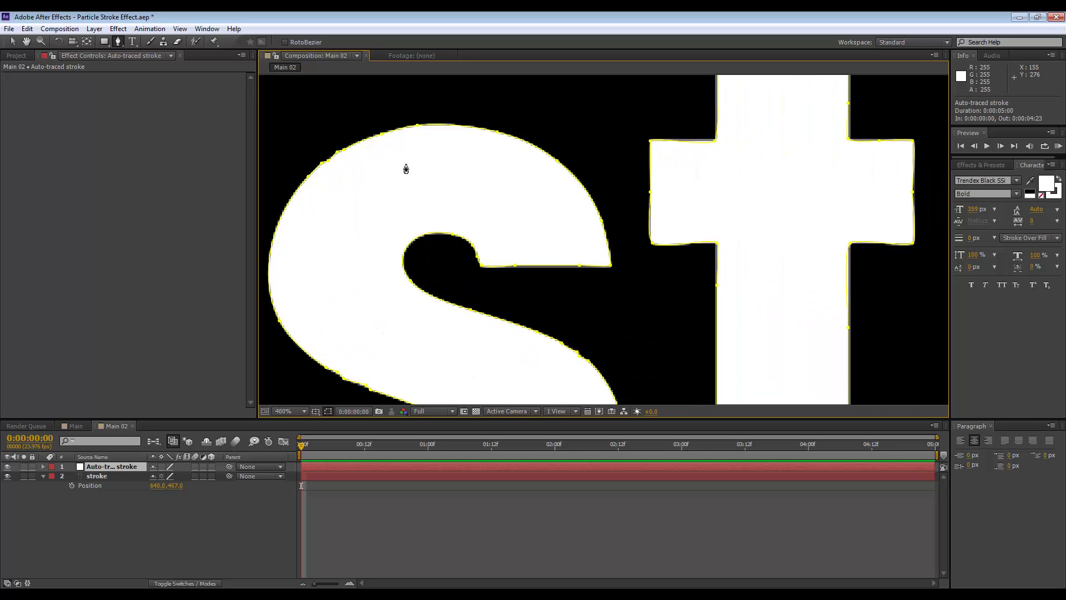
drag(485, 208, 374, 185)
scroll(528, 218, down, 2)
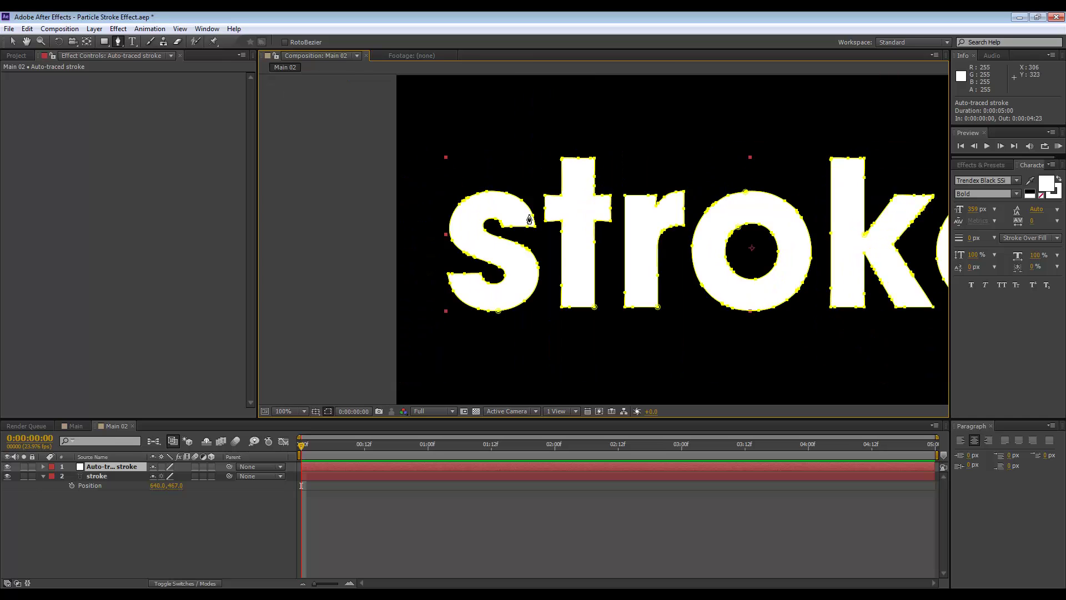
drag(524, 219, 423, 195)
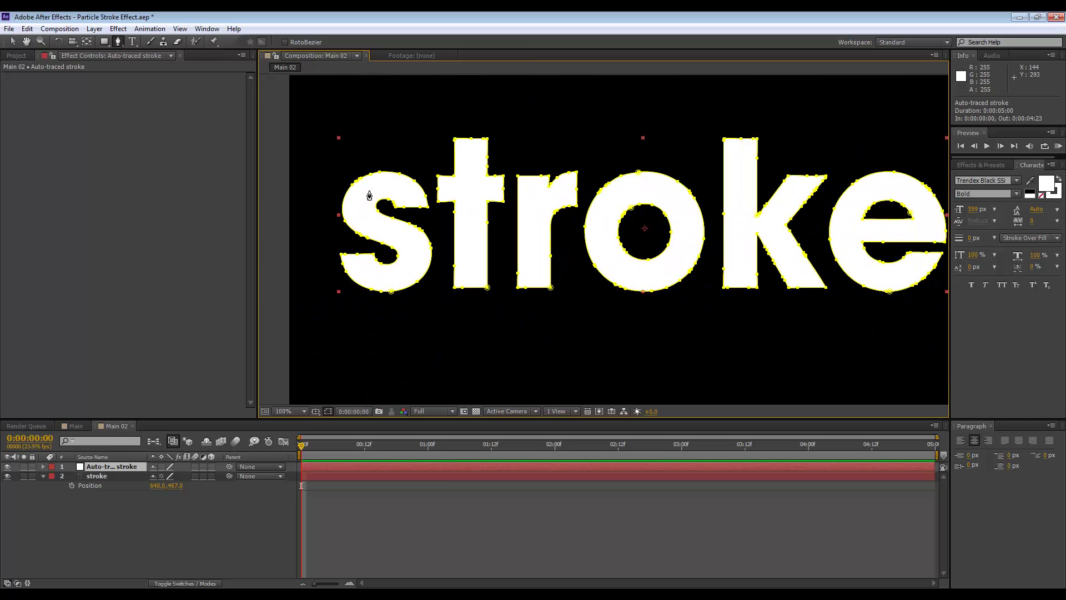
key(period)
drag(357, 195, 522, 211)
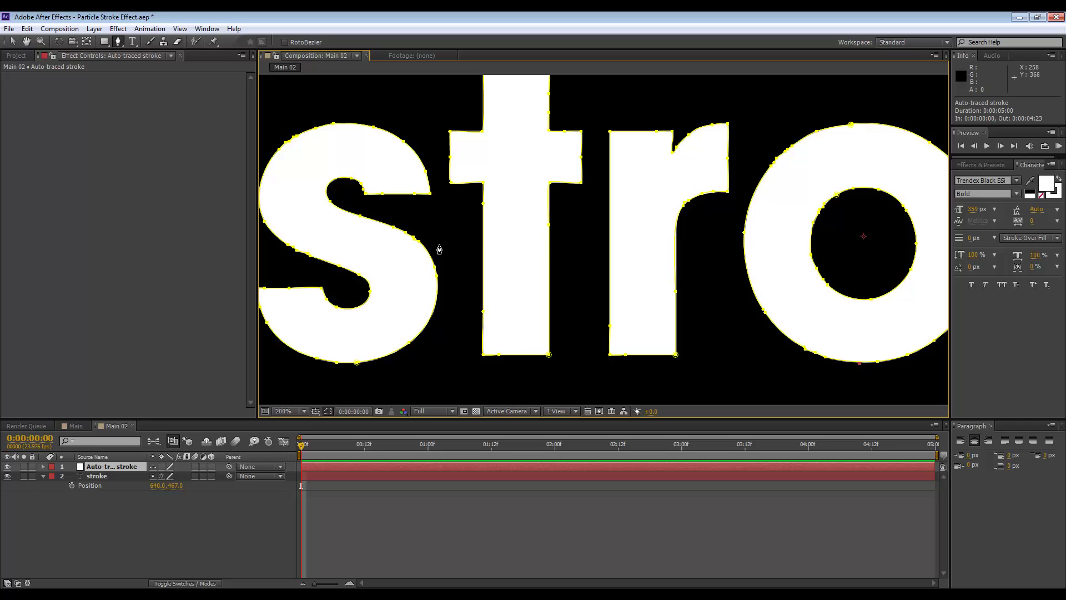
key(comma)
scroll(470, 255, right, 3)
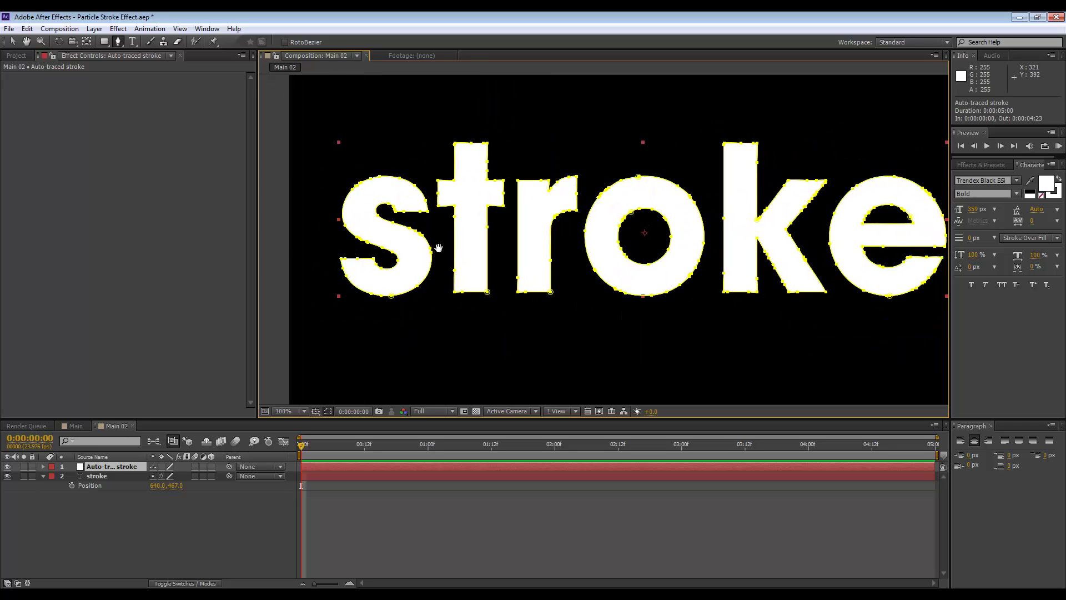
- Re-centre the view and add a white full-frame solid named particles at the top of the stack
scroll(440, 238, right, 3)
key(comma)
key(period)
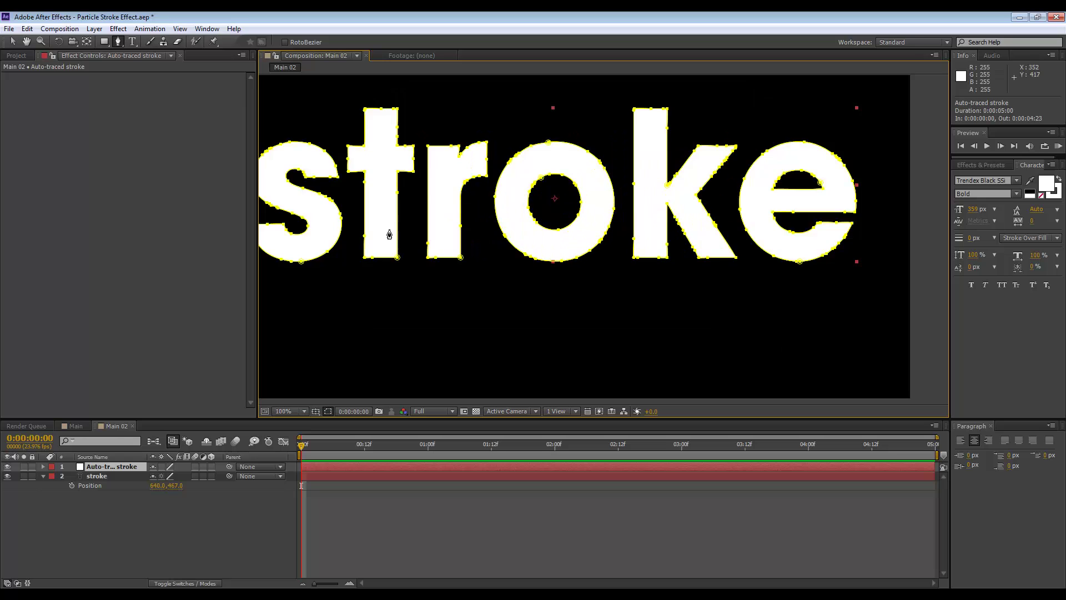
drag(389, 231, 444, 269)
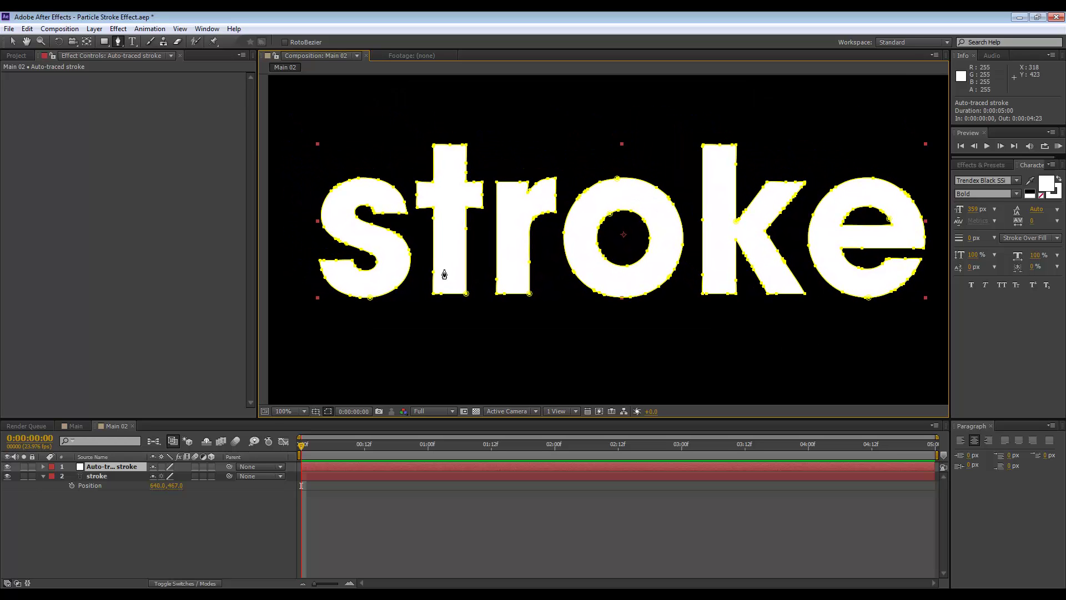
right_click(105, 522)
mouse_move(172, 403)
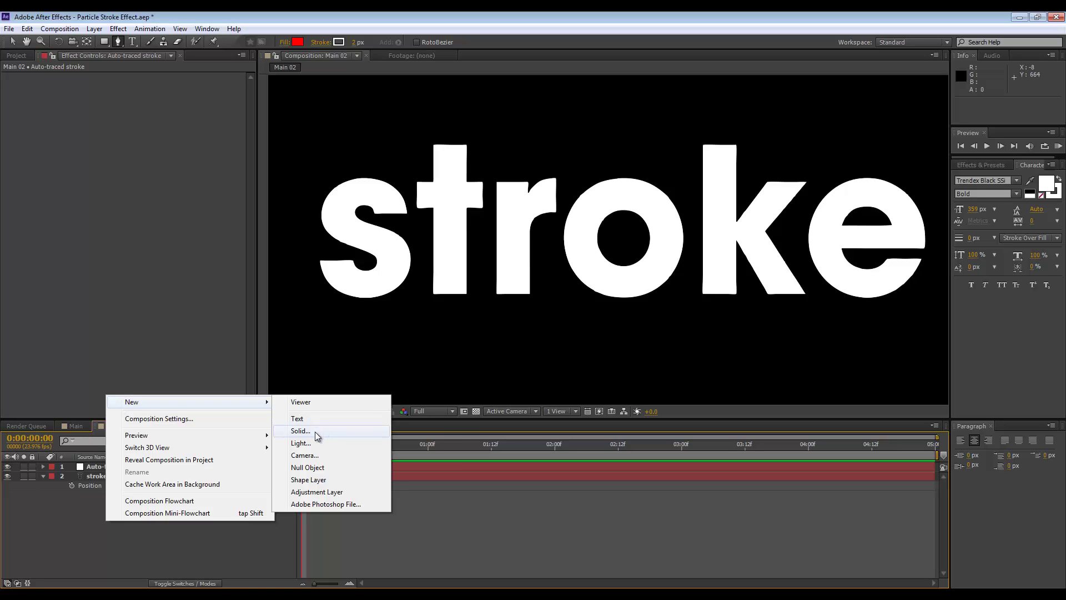
click(315, 432)
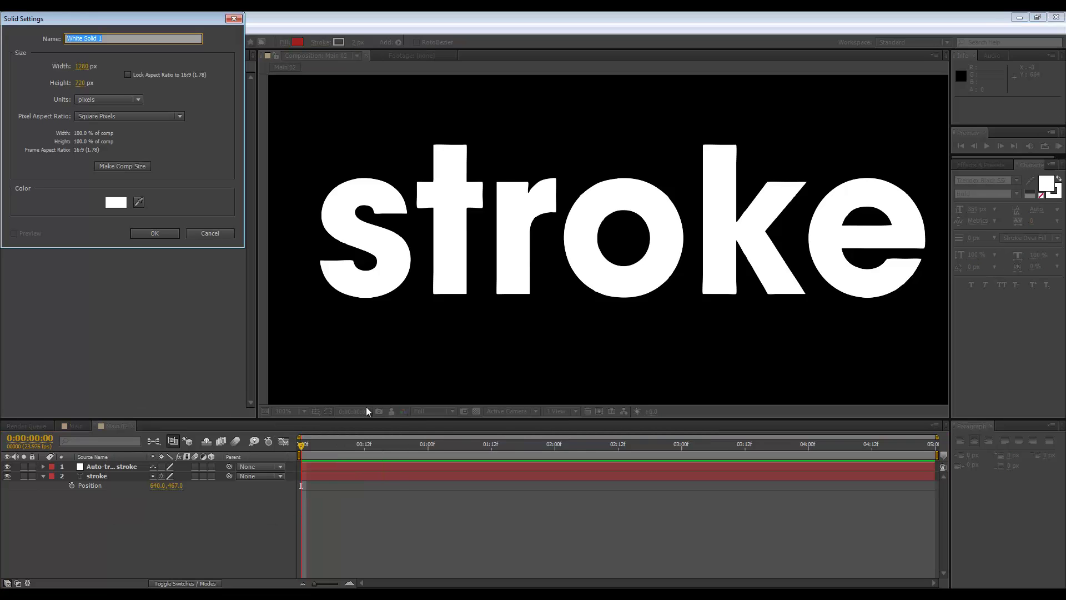
text(trap)
text(icles)
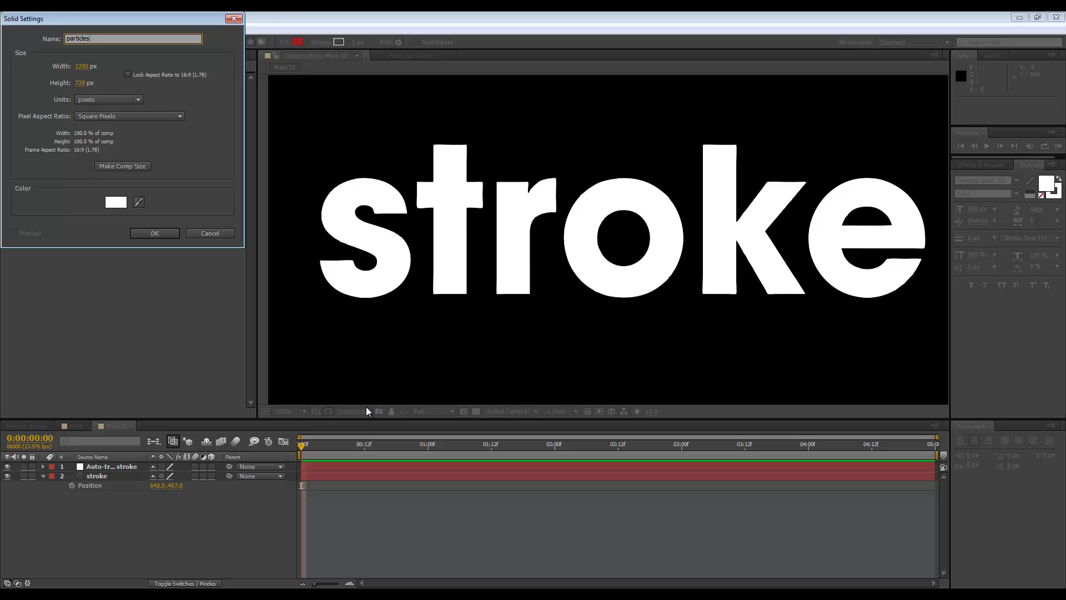
key(Return)
- Apply Effect > Trapcode > Particular to the particles solid
right_click(89, 467)
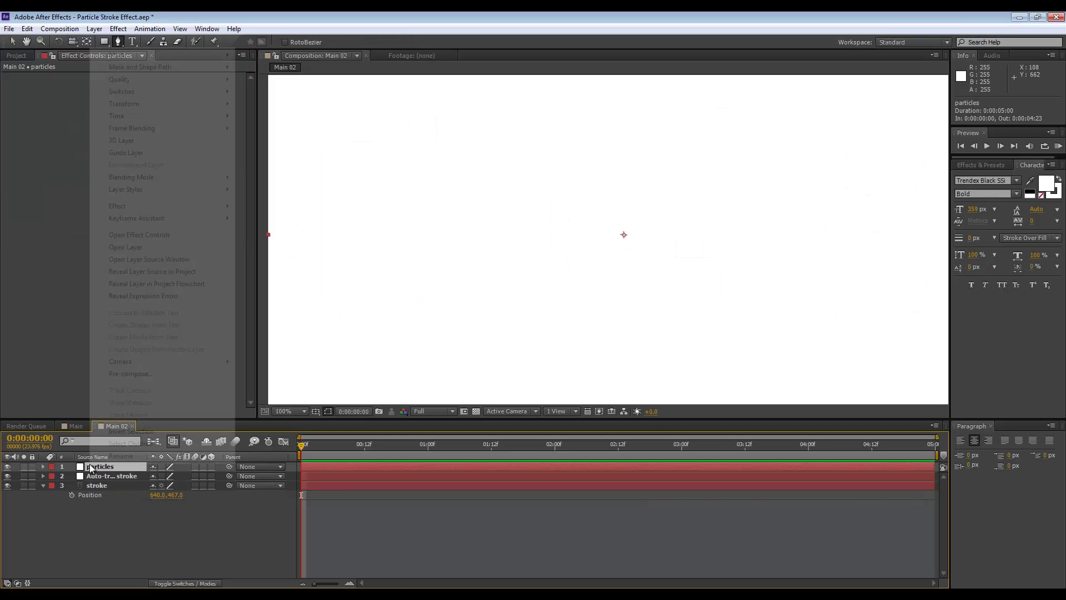
mouse_move(139, 206)
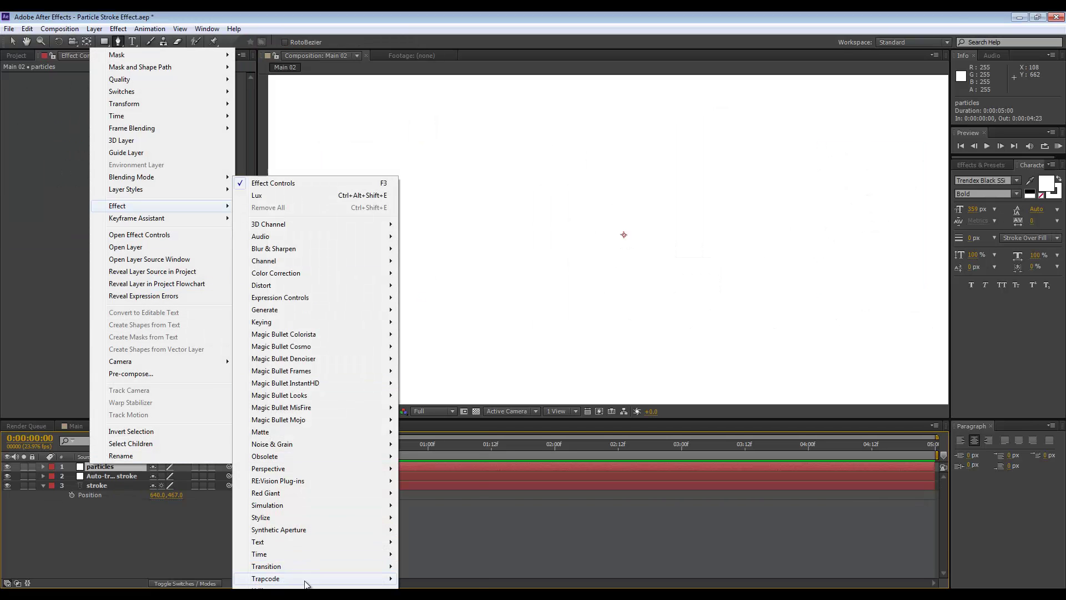
mouse_move(309, 579)
click(444, 542)
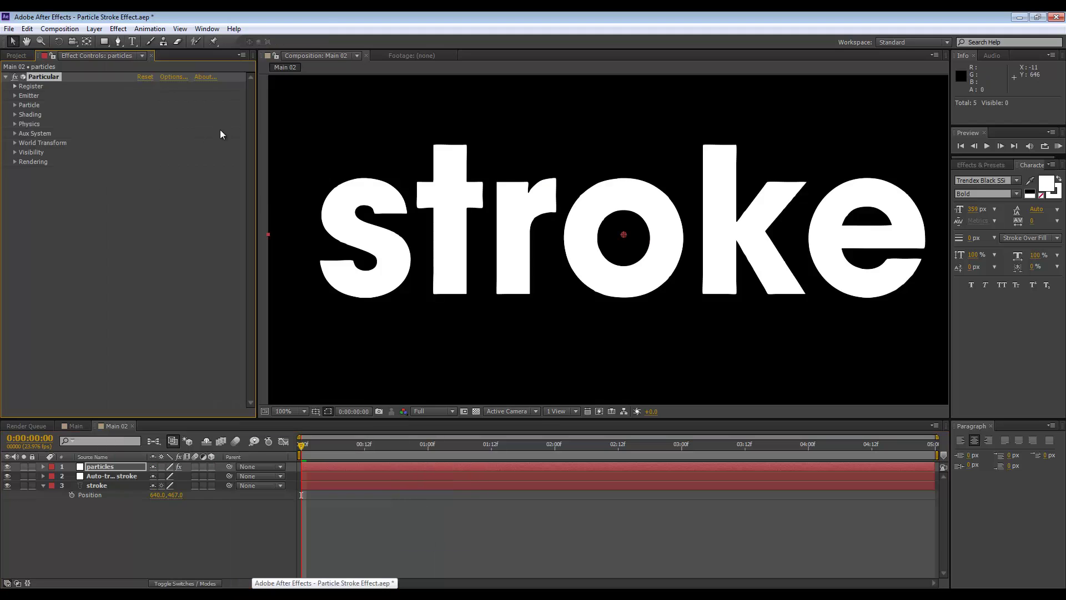
- Scrub the time indicator forward to preview particles spraying from the frame centre
scroll(503, 276, down, 2)
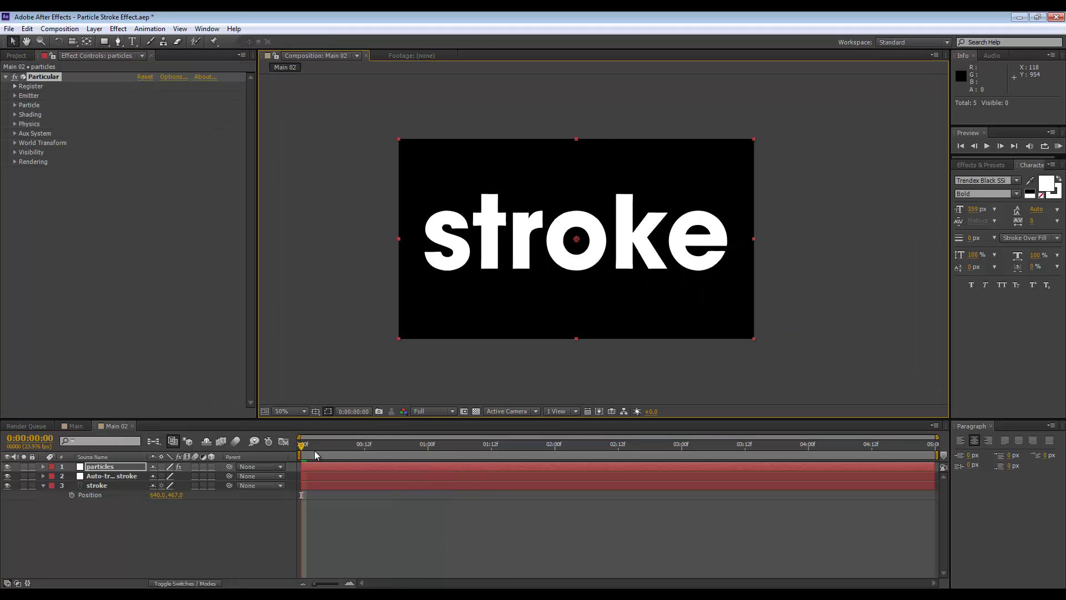
drag(303, 444, 687, 444)
drag(562, 445, 714, 455)
scroll(404, 302, up, 2)
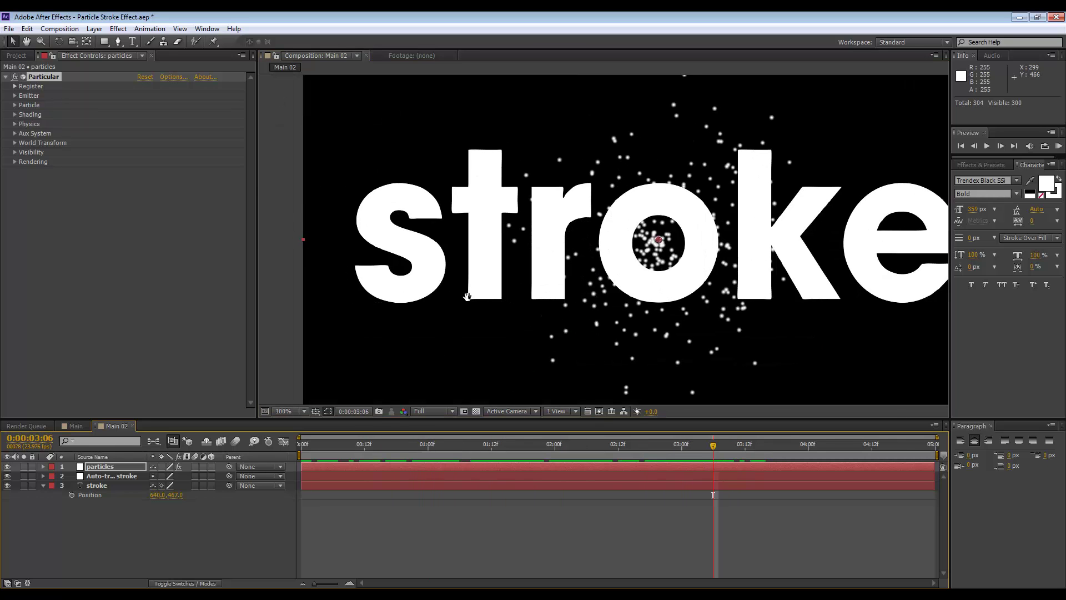
click(449, 301)
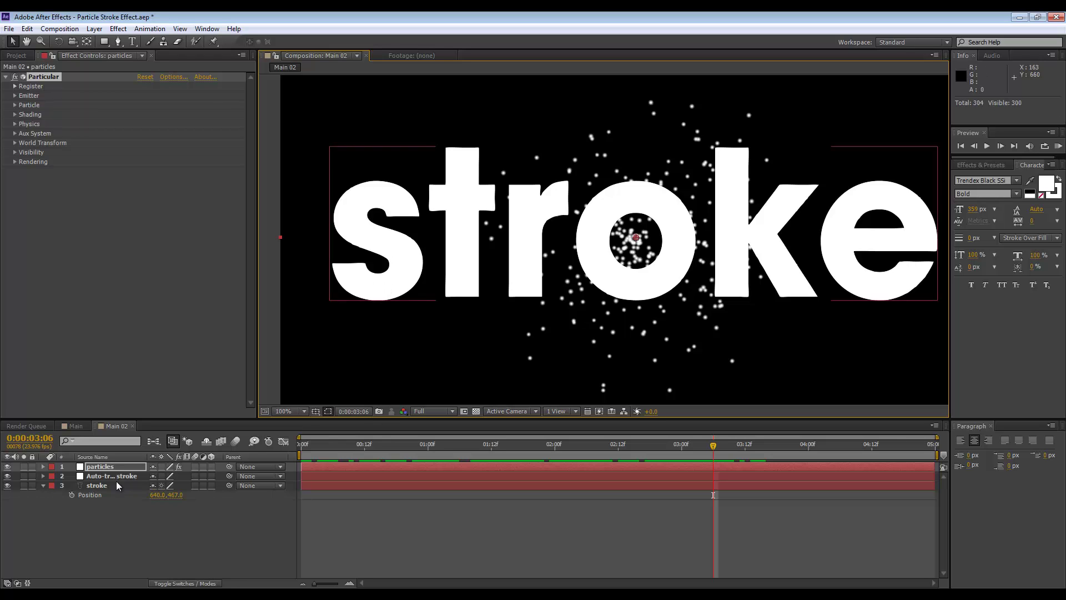
- Create a new light layer through New > Light and name it Emitter
right_click(137, 525)
mouse_move(203, 401)
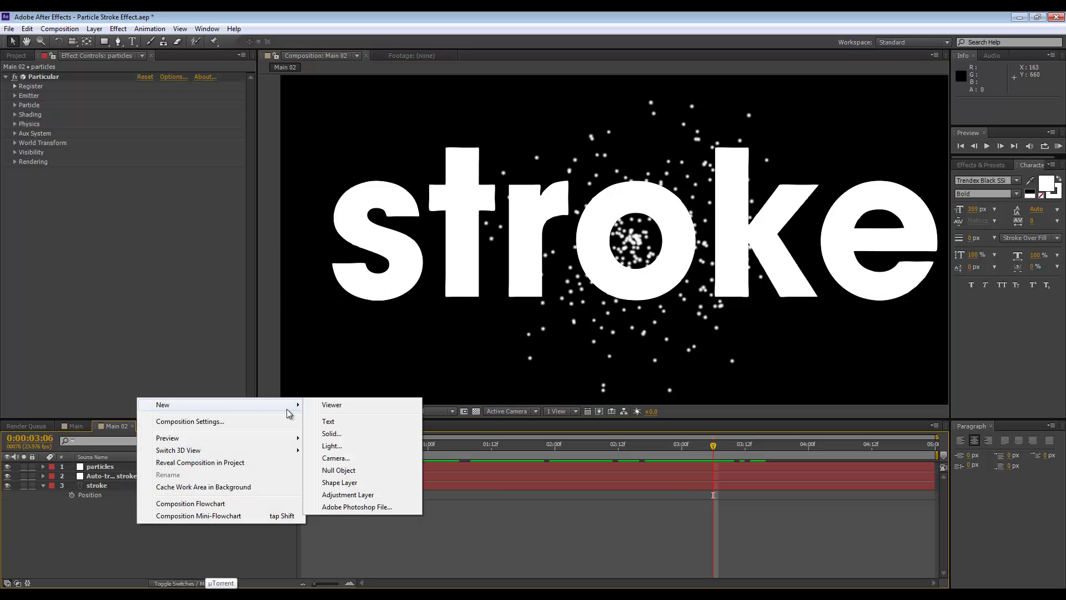
click(341, 446)
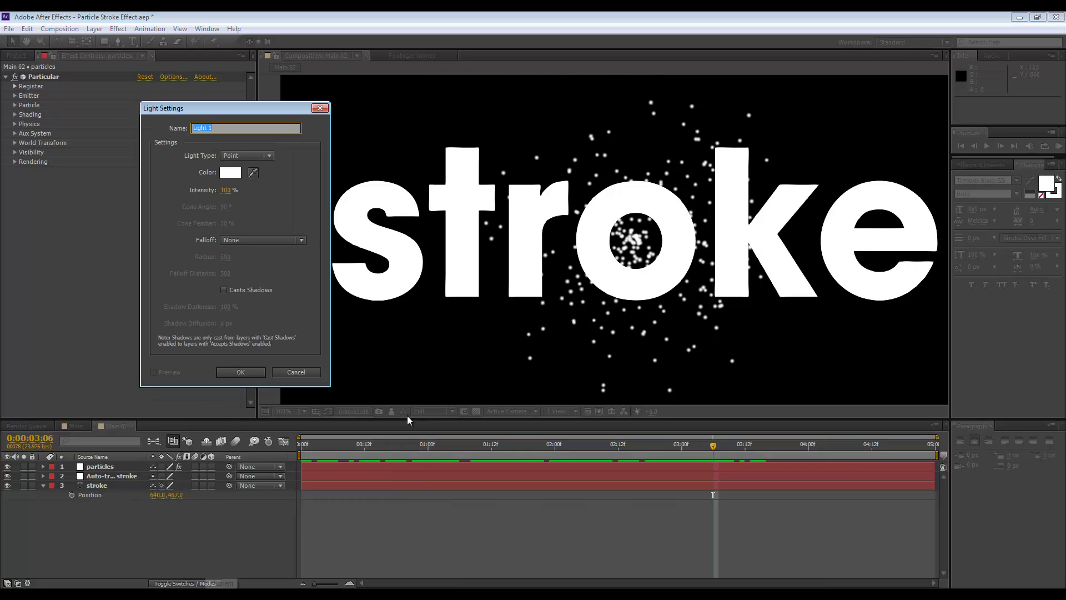
text(Emitter)
double_click(240, 132)
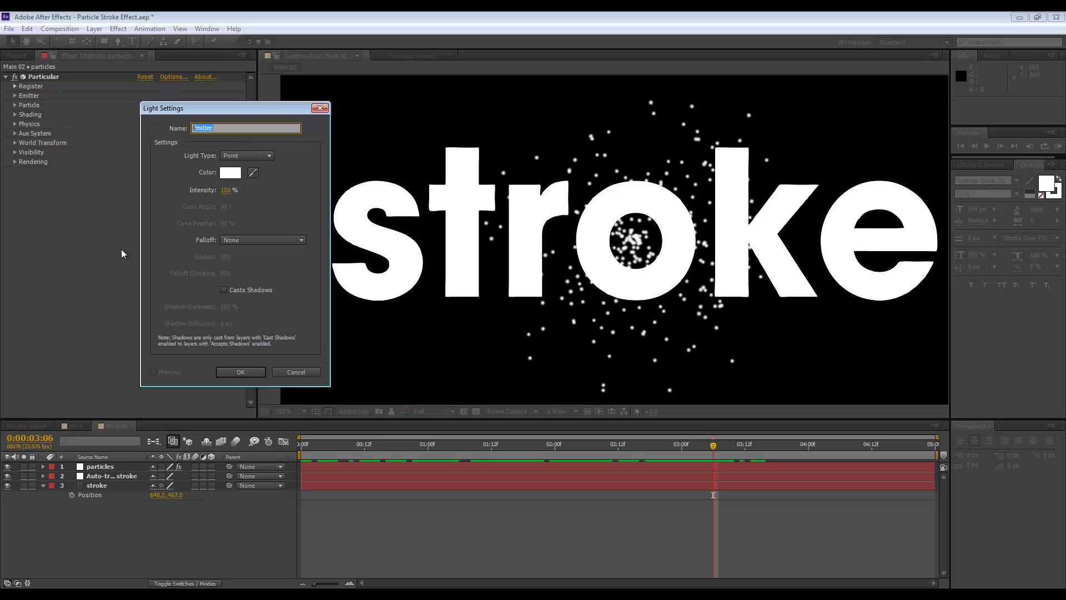
click(245, 371)
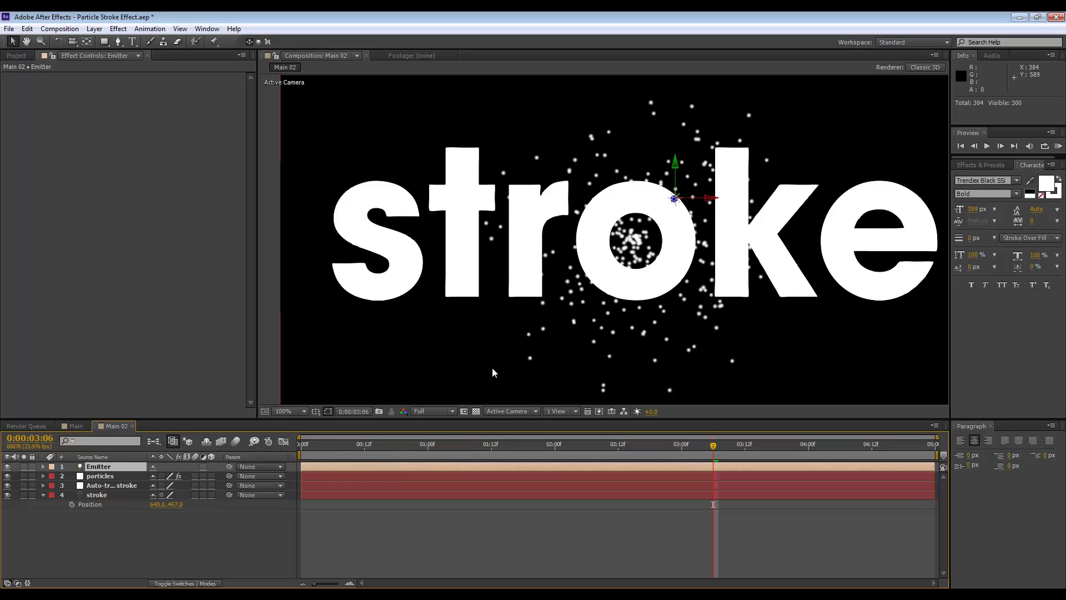
- Set Particular's Emitter Type to Light(s) on the particles layer
click(104, 477)
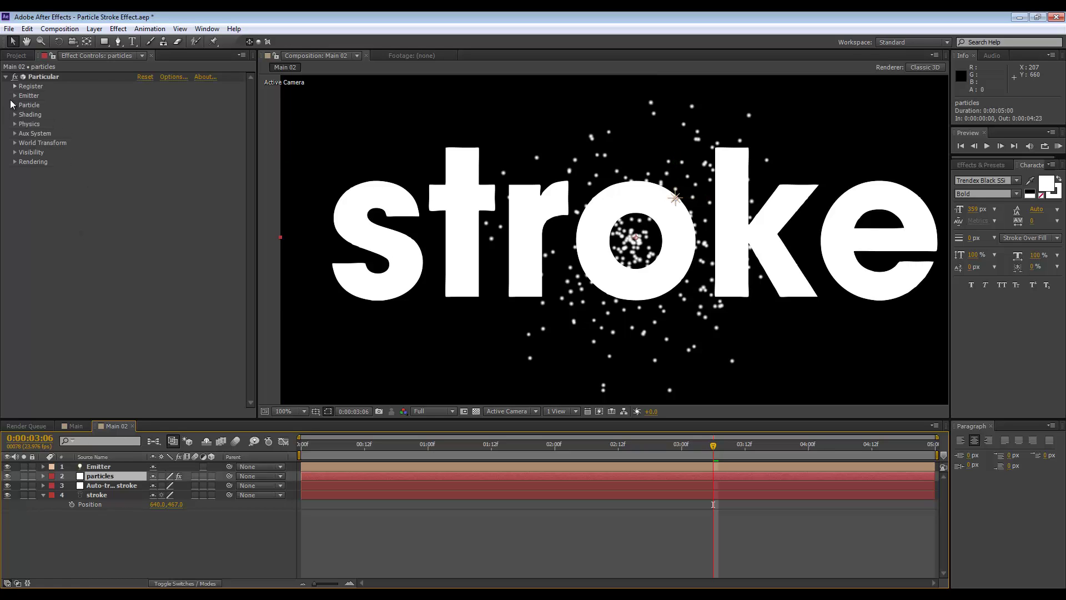
click(15, 95)
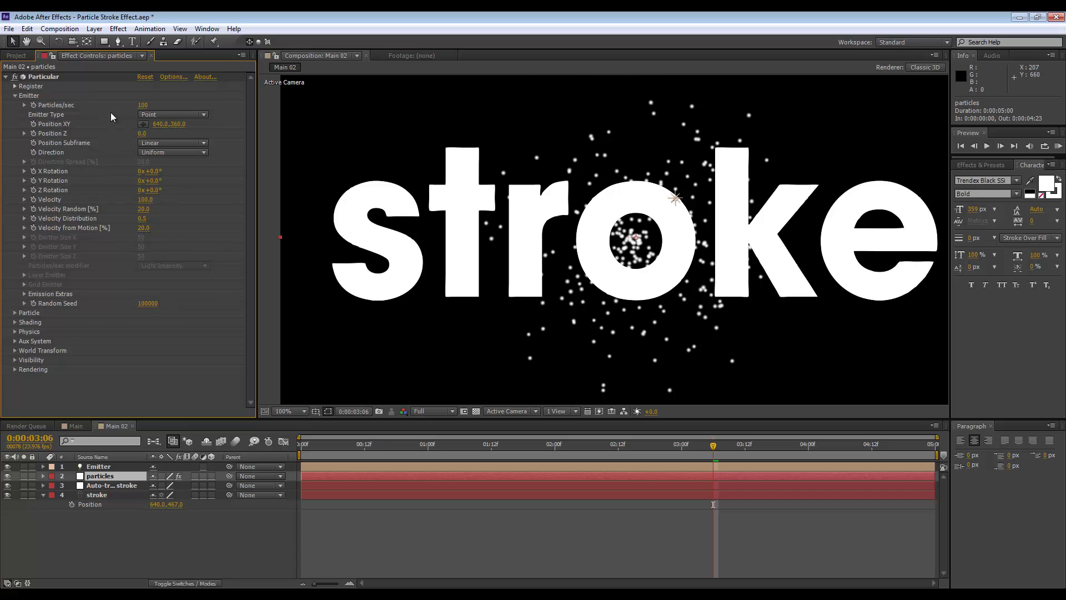
click(161, 113)
click(197, 178)
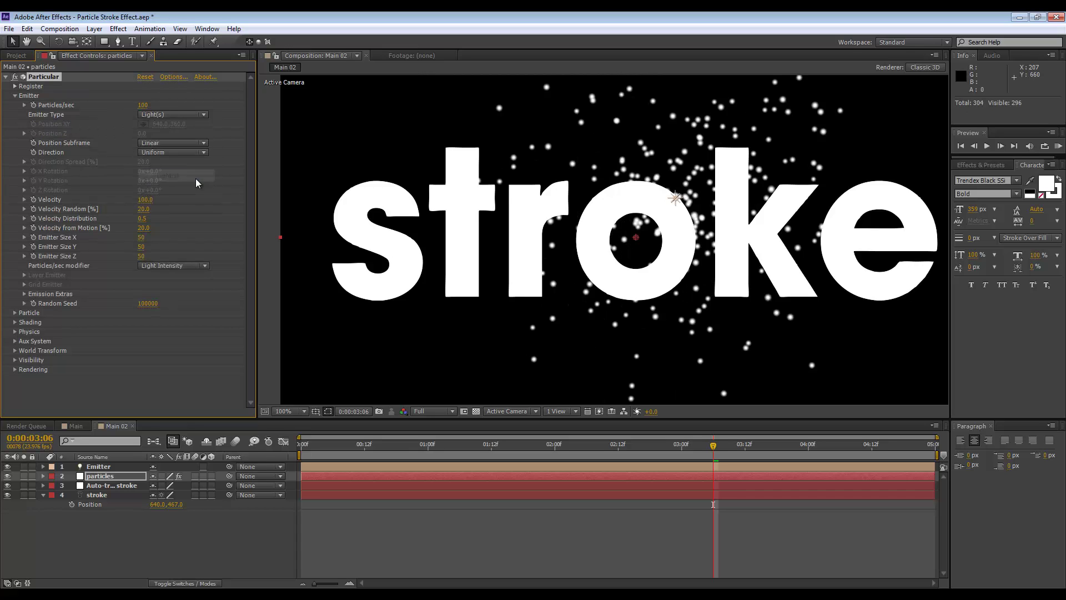
- Drag the Emitter light left to about 392.3, 306.7 over the letters st
click(93, 490)
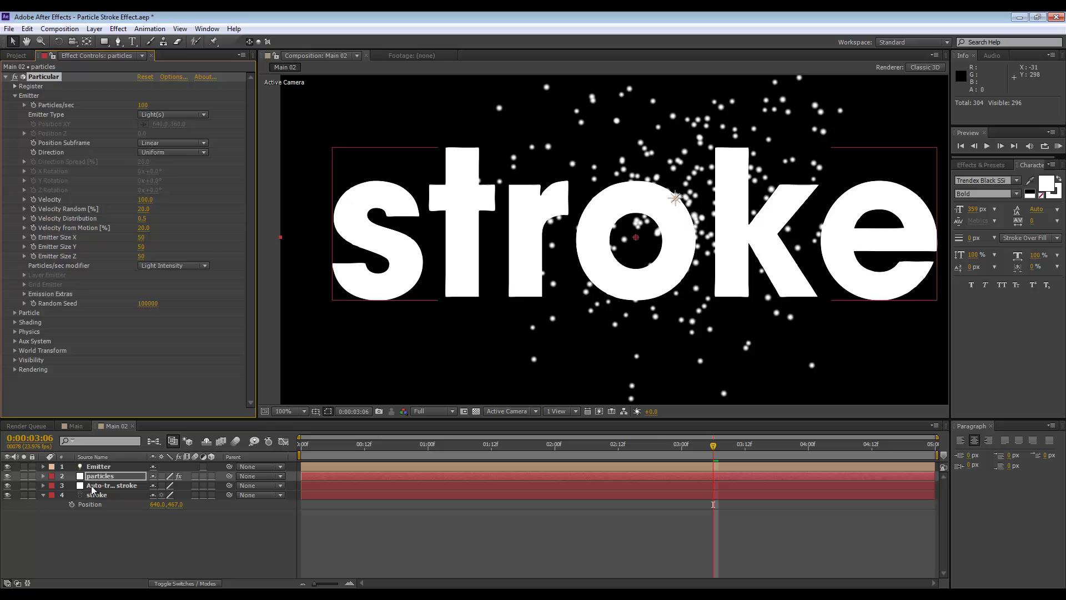
click(98, 467)
drag(708, 198, 538, 206)
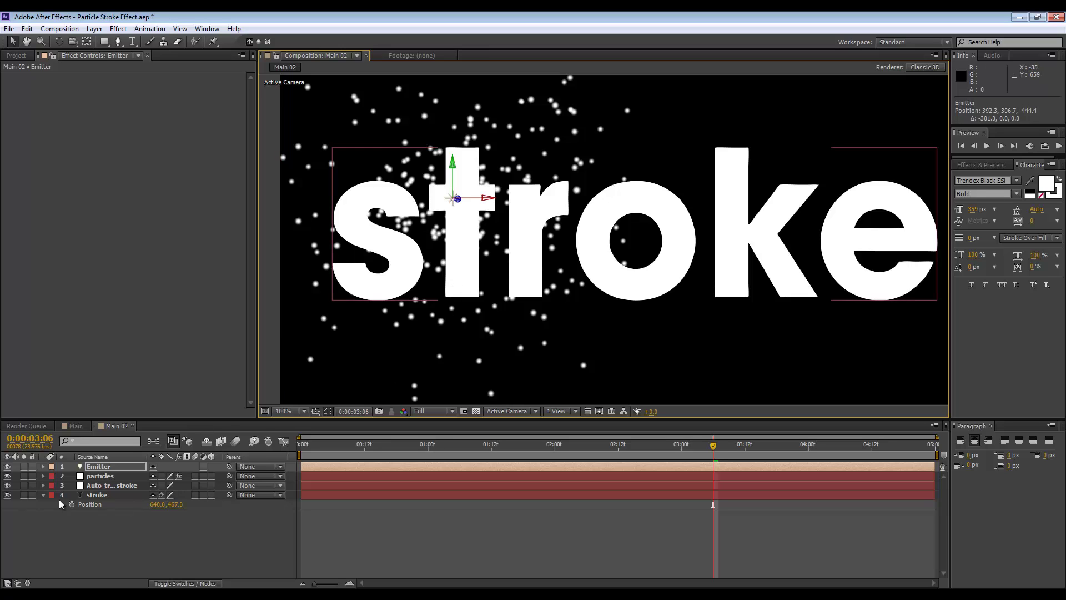
- Turn off visibility of the stroke and Auto-traced stroke layers, leaving Auto-traced stroke selected
click(7, 496)
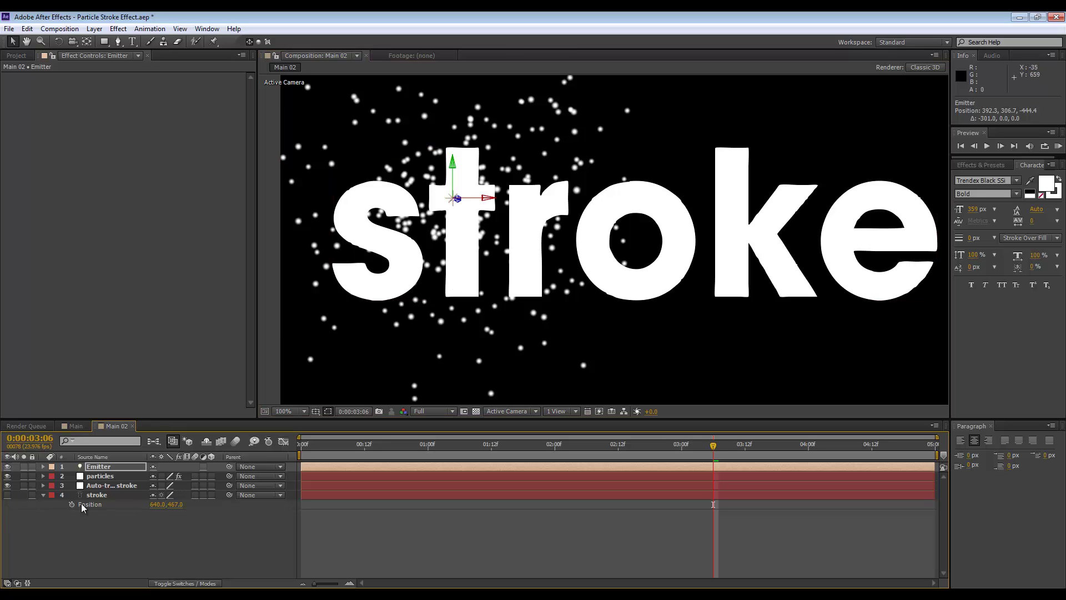
click(114, 496)
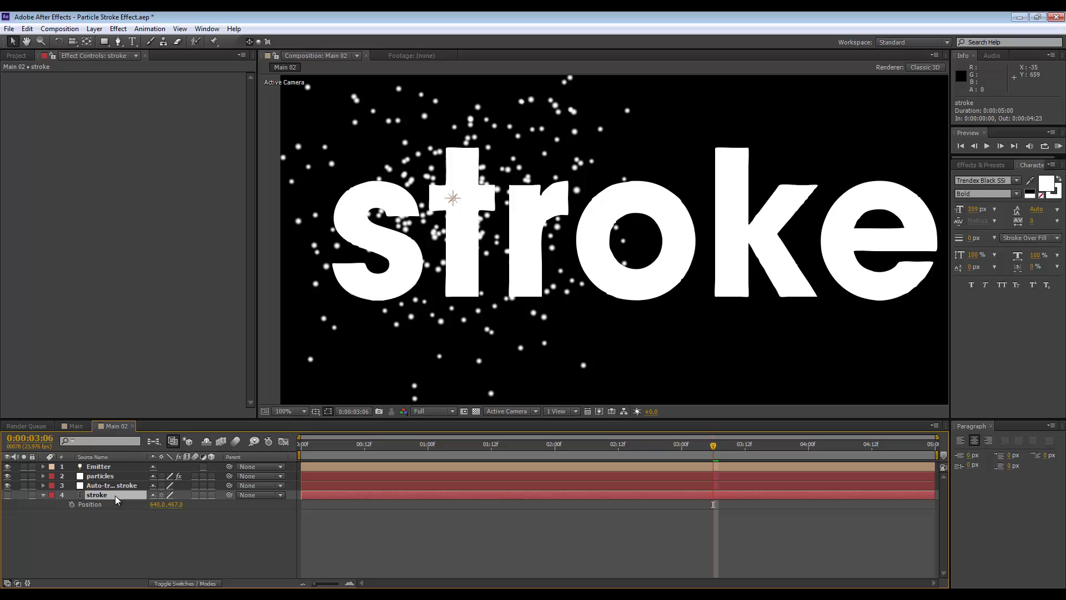
click(8, 486)
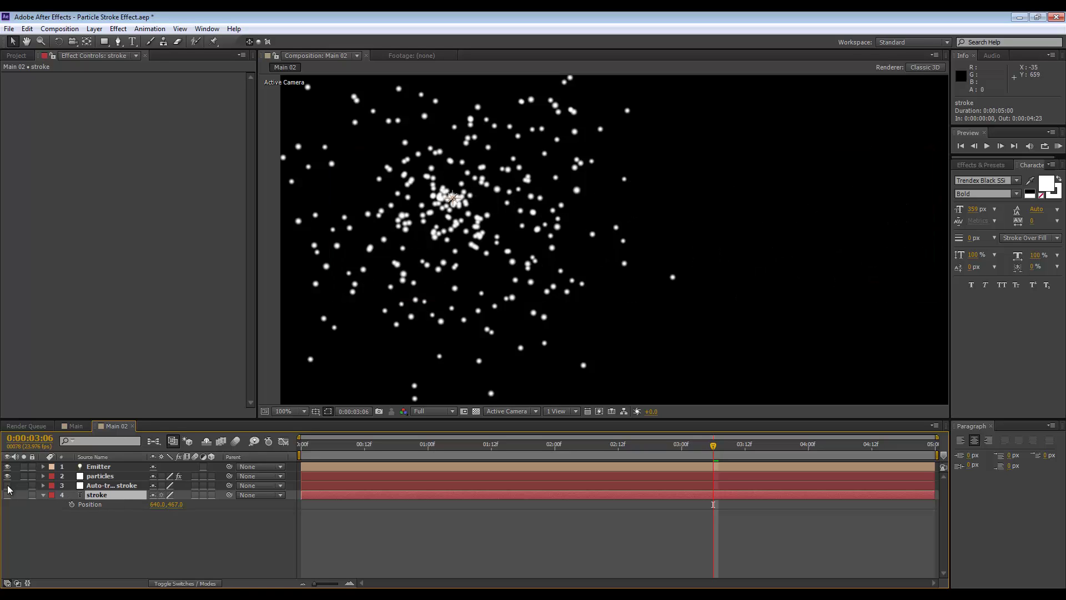
click(111, 486)
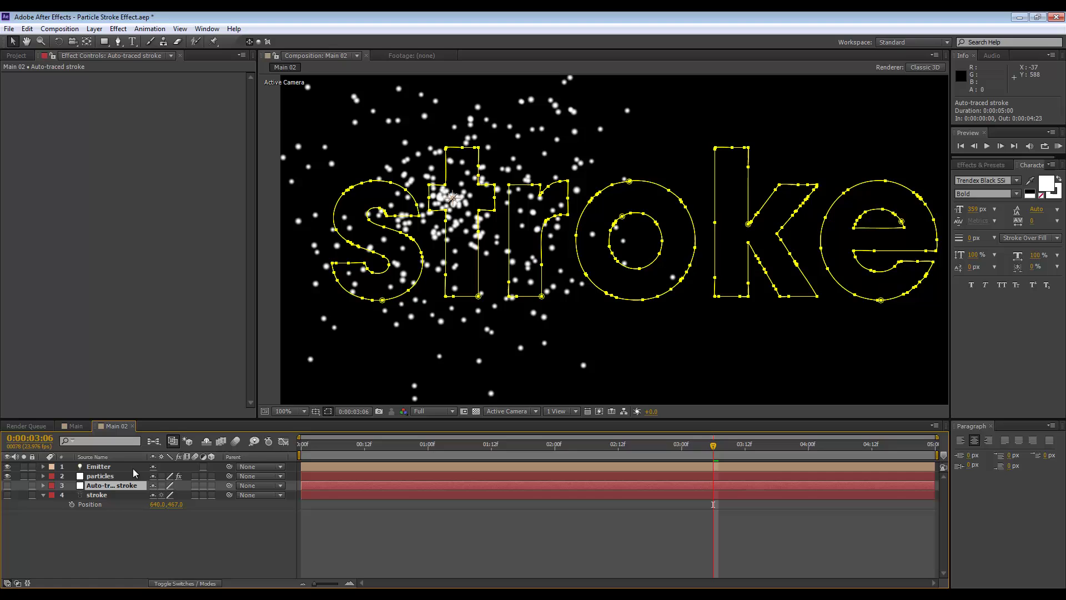
- Copy the Mask 3 path outlining the letter s from the Auto-traced stroke layer
key(m)
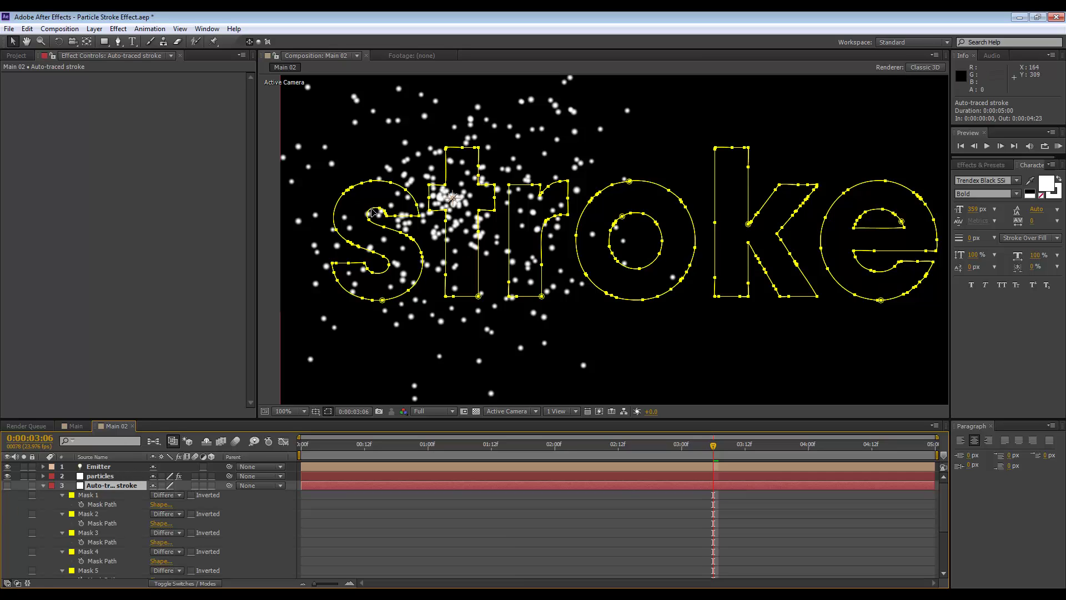
click(83, 534)
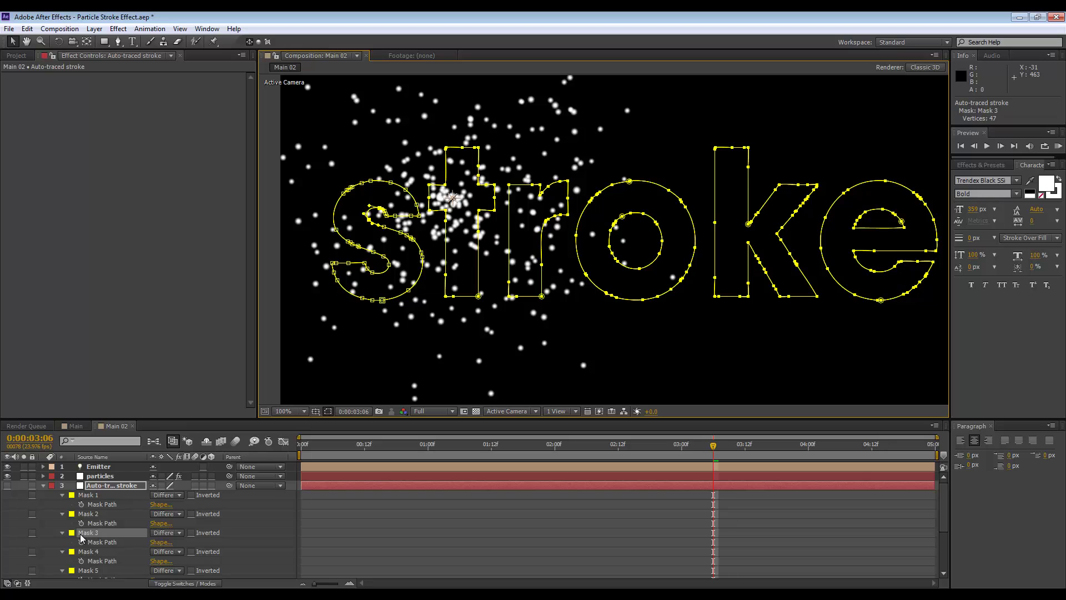
click(99, 542)
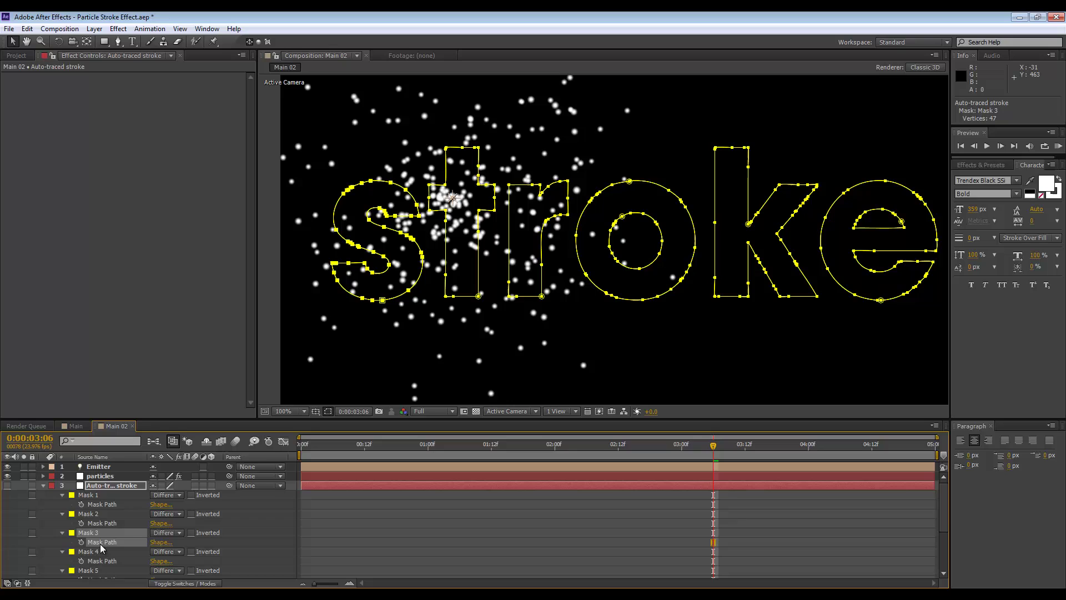
click(27, 28)
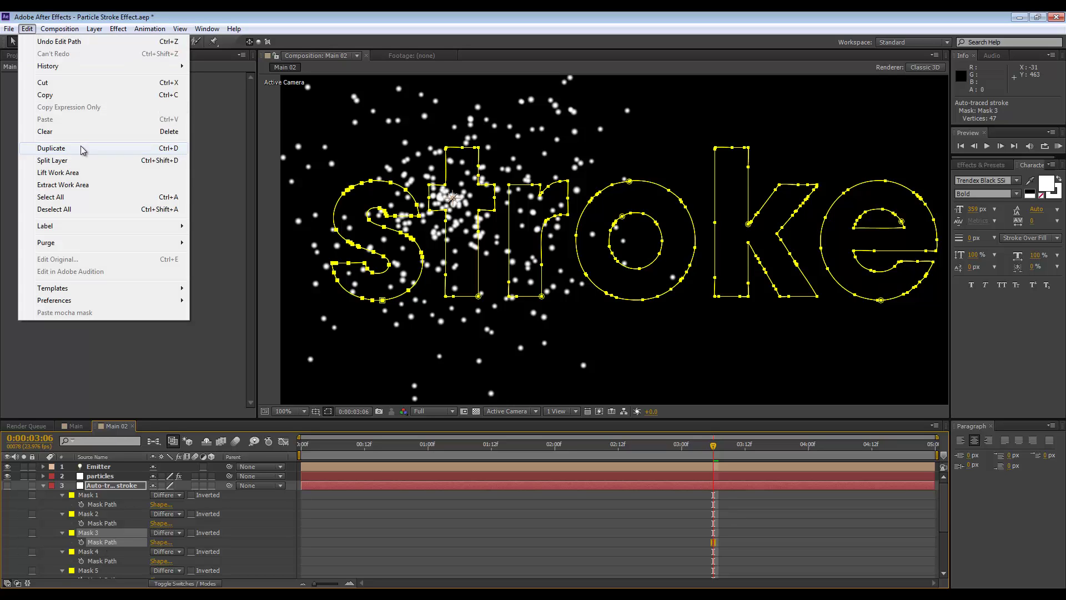
click(52, 96)
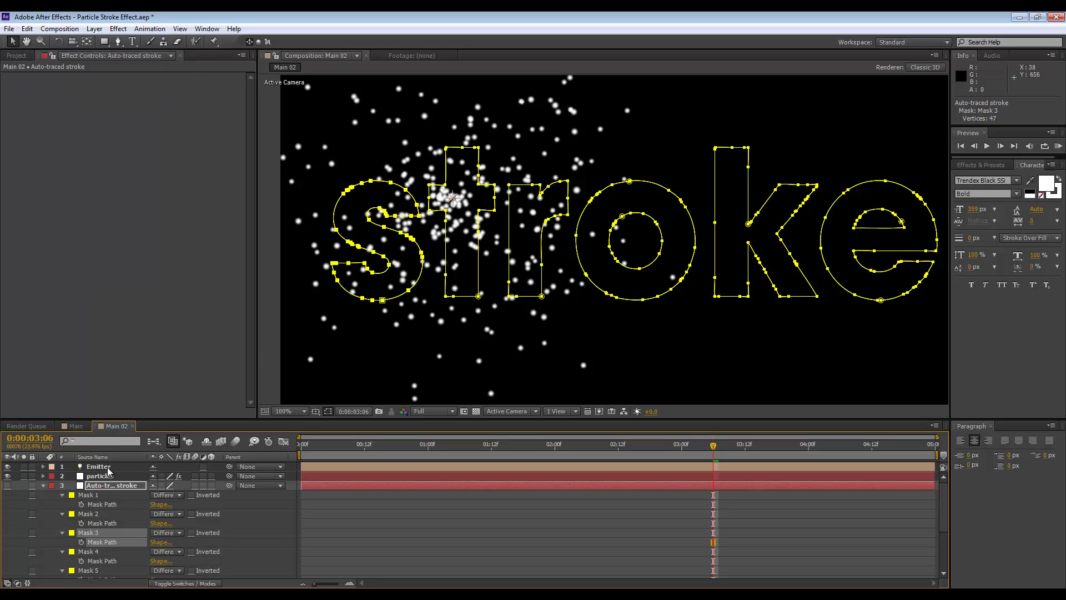
- Paste the s path into the Emitter light's Position at frame 0 as keyframes
click(99, 470)
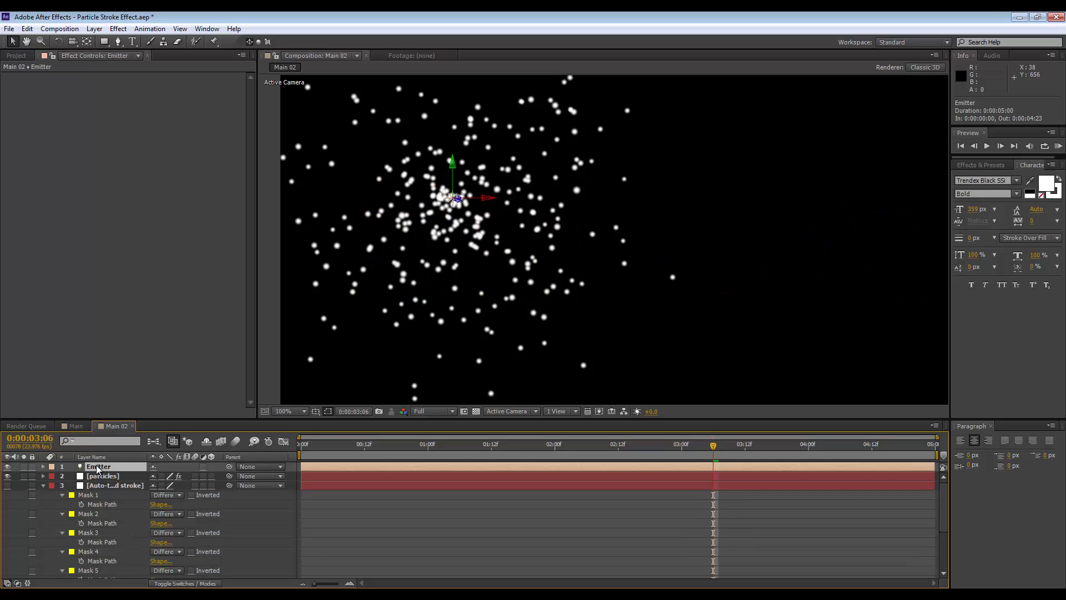
key(p)
key(Home)
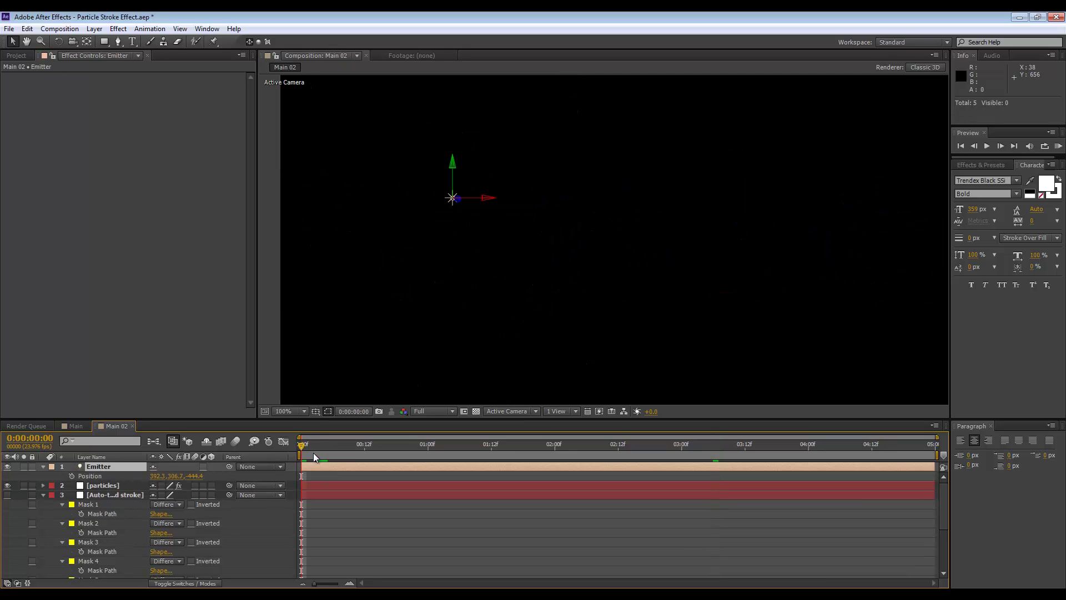
click(86, 475)
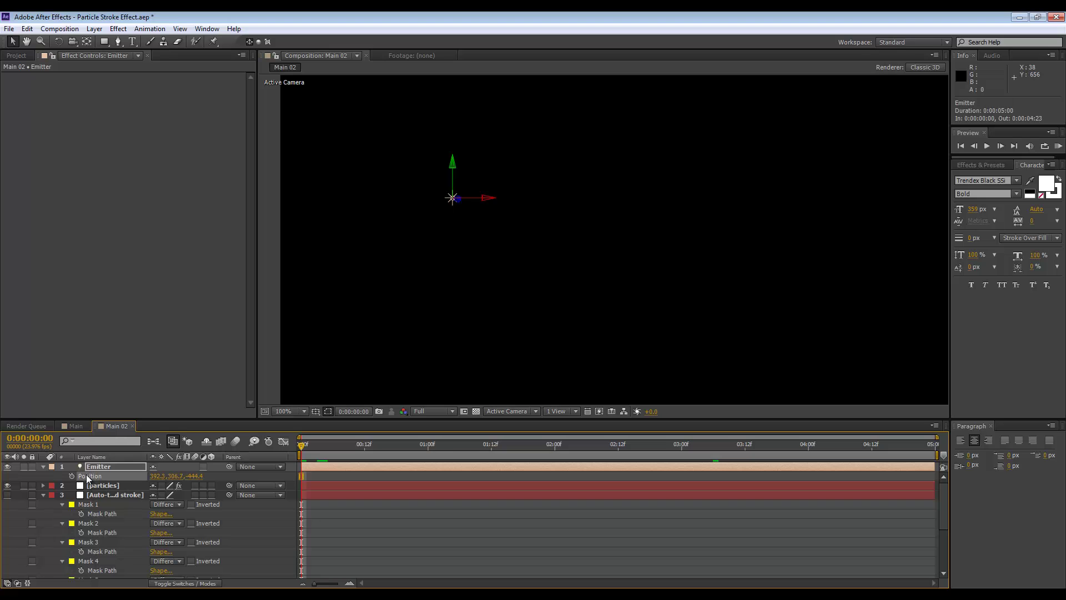
click(28, 30)
click(60, 119)
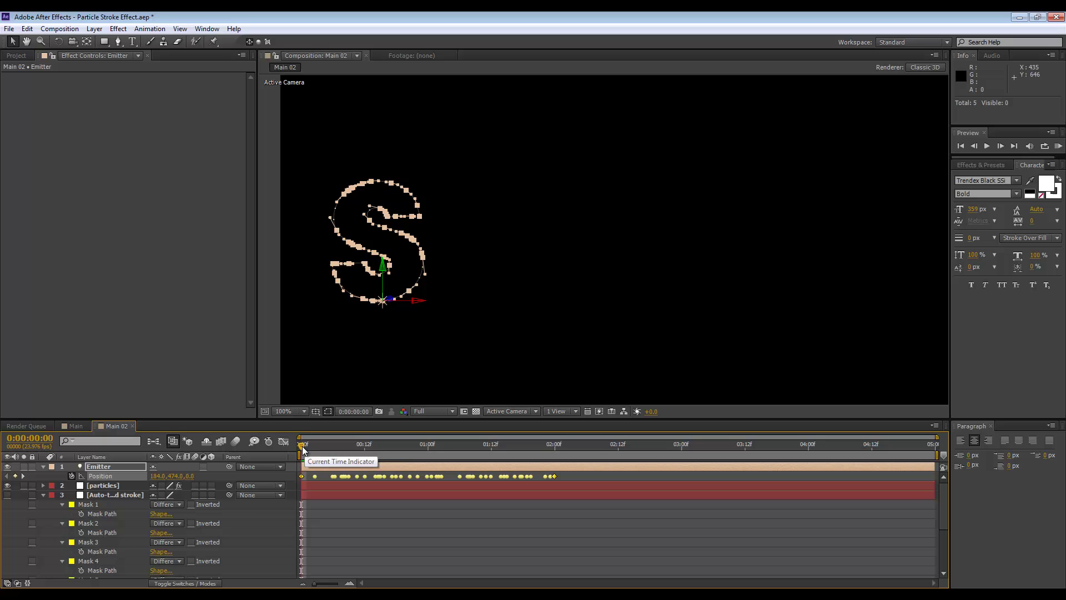
- Make the Emitter keyframes linear, stretch them from 0:00 to about 3 seconds, and preview
drag(302, 445, 554, 491)
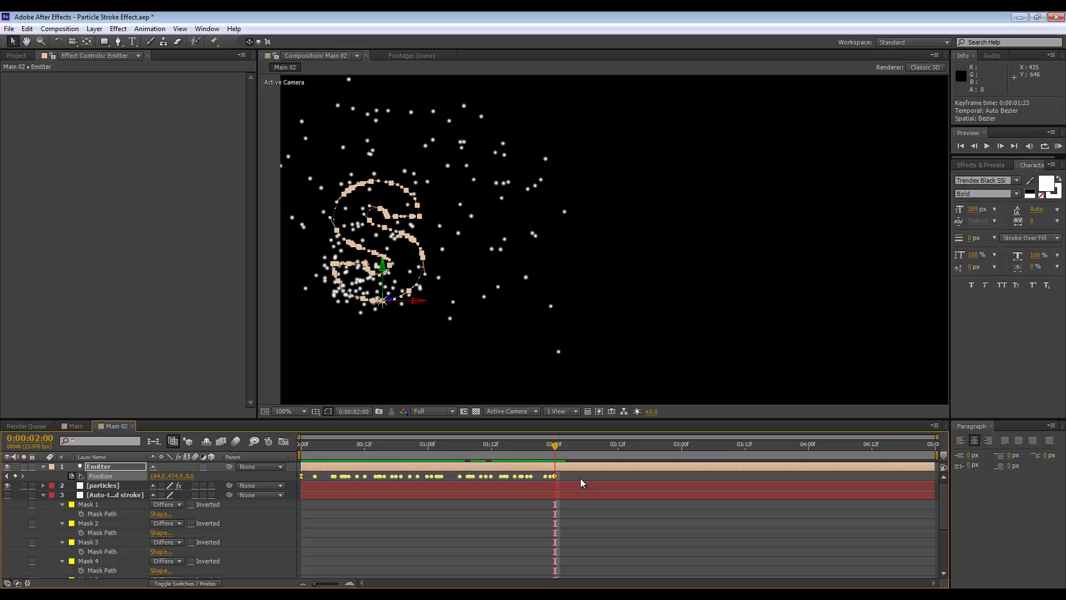
key(ctrl+z)
drag(555, 476, 683, 487)
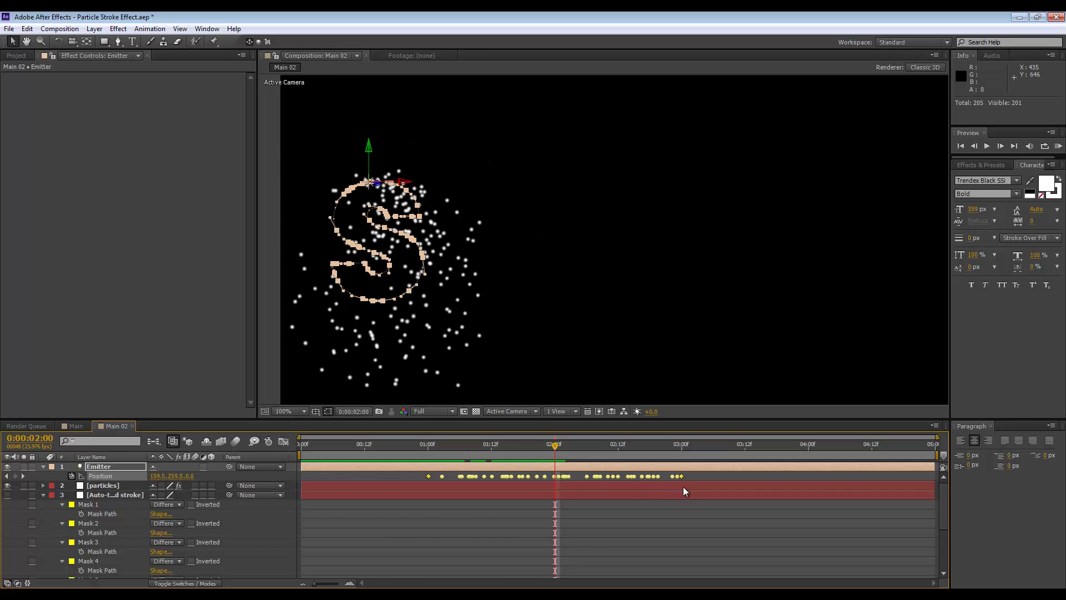
click(420, 474)
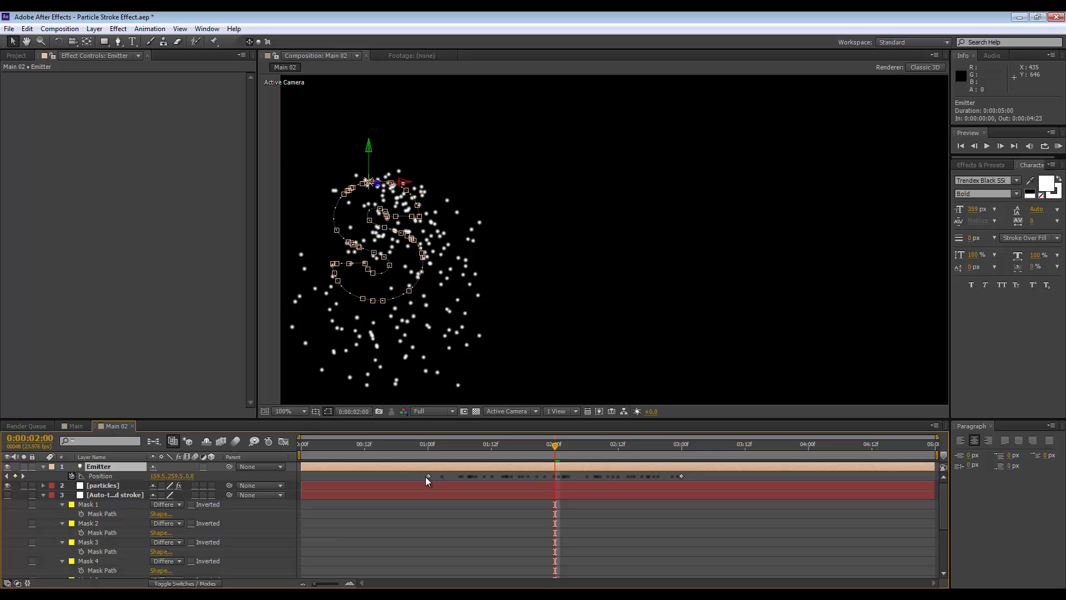
drag(426, 477, 298, 478)
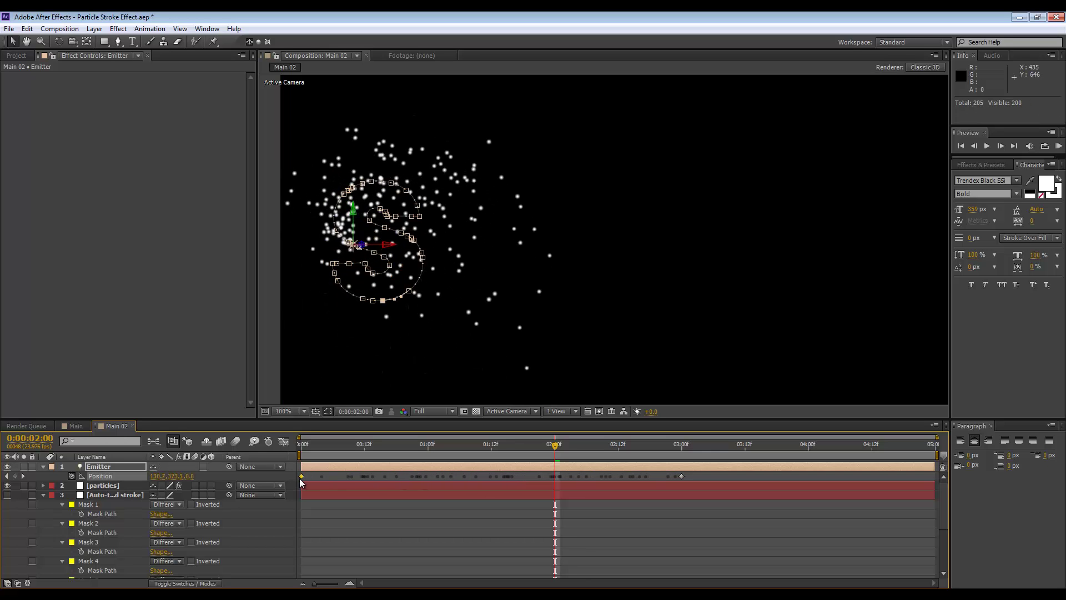
click(1058, 146)
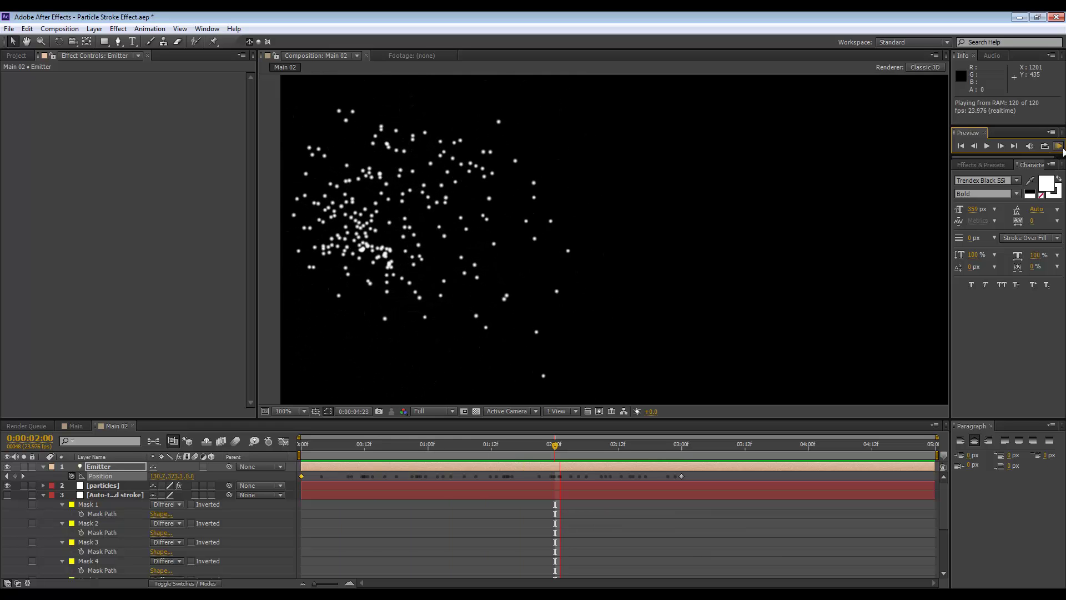
key(space)
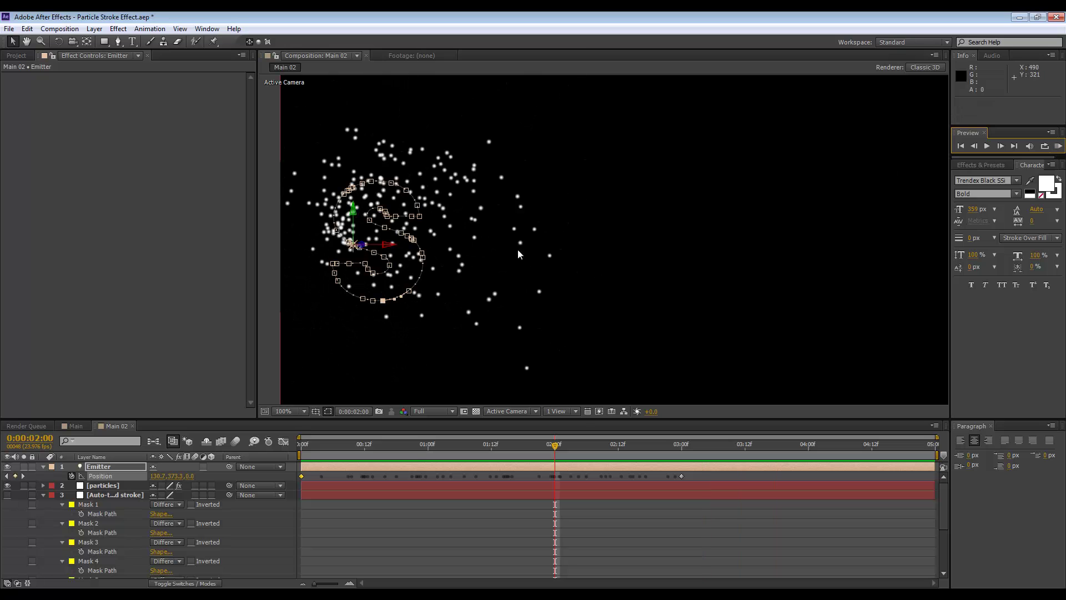
- On the particles layer, set Particular's Velocity and Velocity from Motion to 0
click(114, 486)
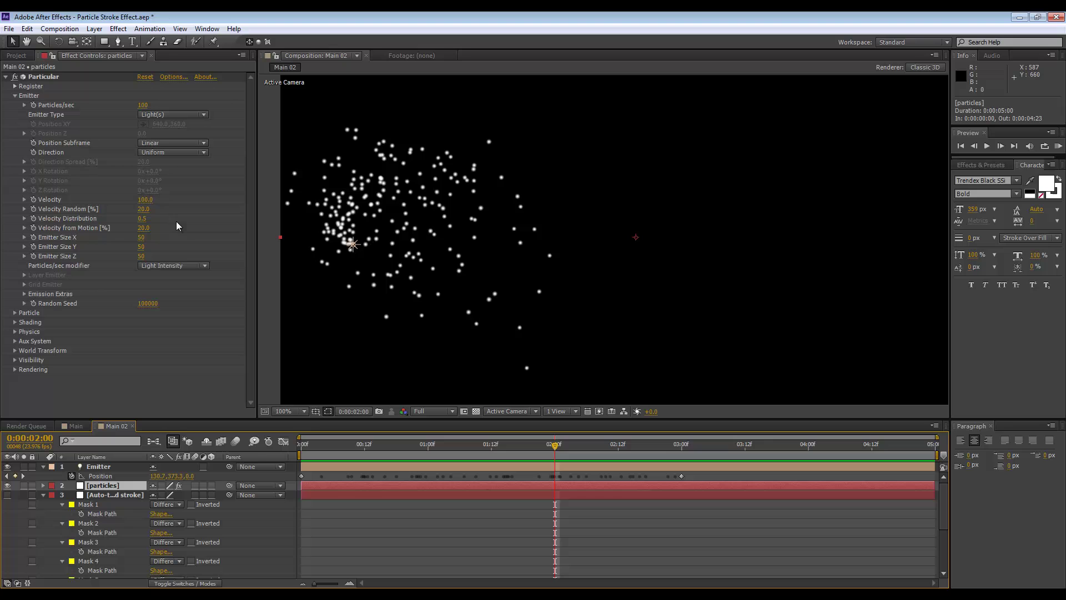
click(144, 199)
text(0)
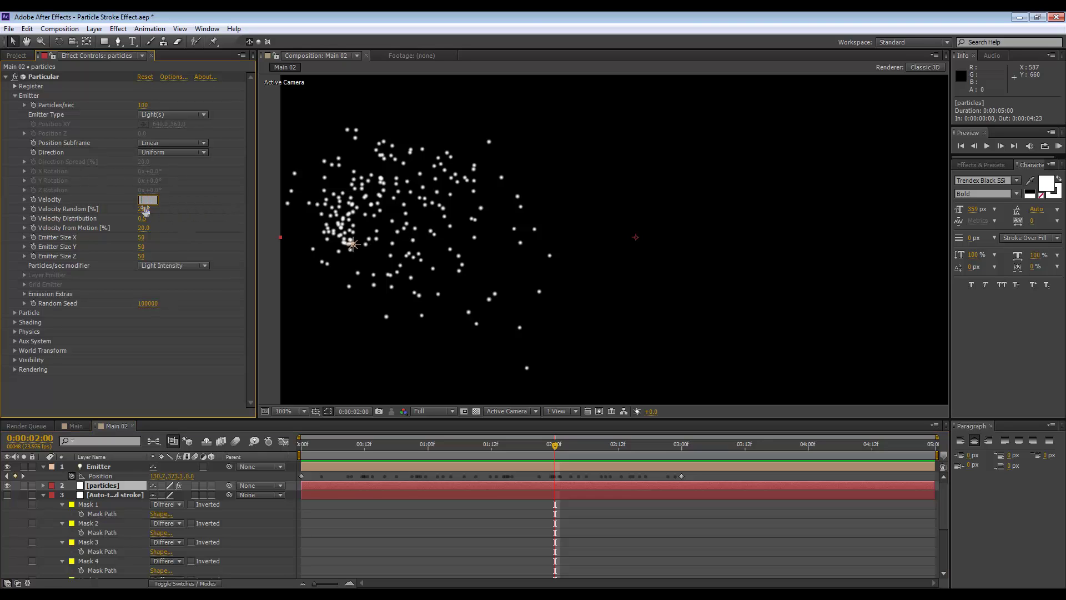
key(Return)
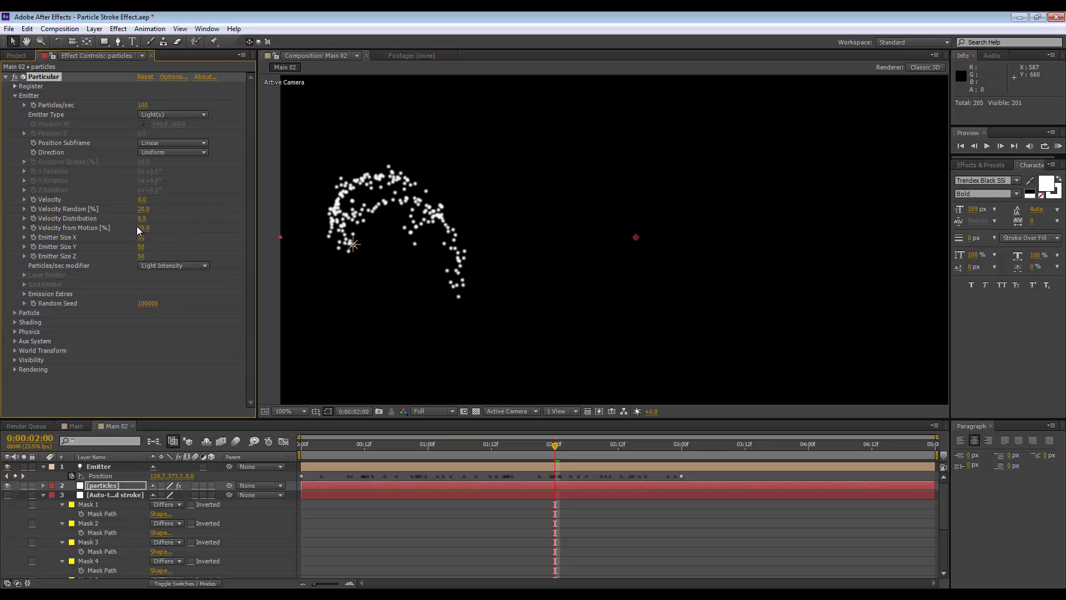
click(140, 227)
text(0)
key(Return)
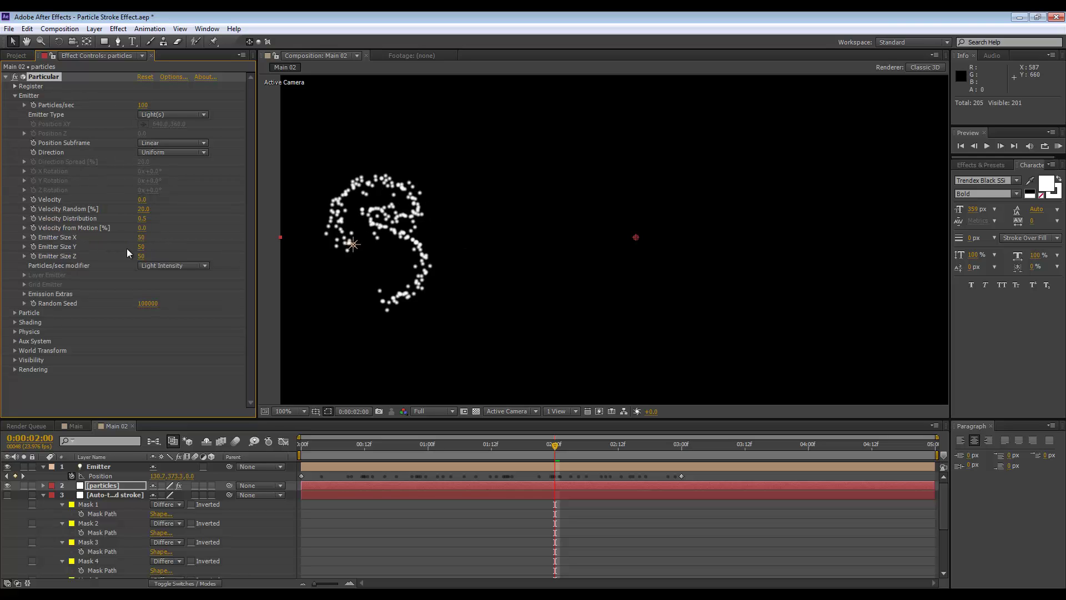
- Set Emitter Size X, Y and Z all to 0
click(142, 237)
text(0)
key(Tab)
text(0)
key(Tab)
text(0)
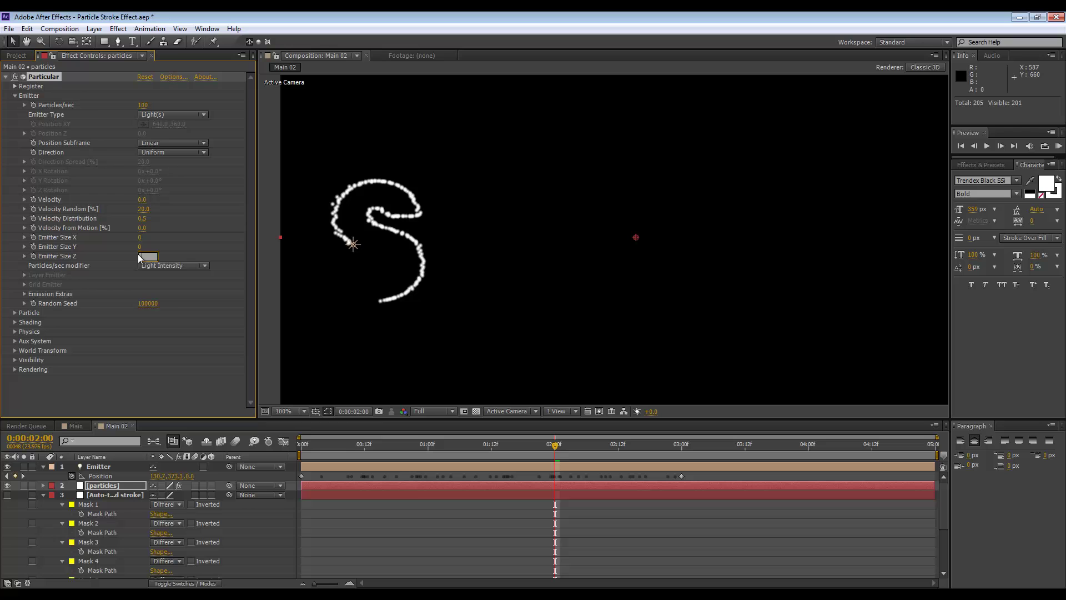
key(Return)
- Preview the particle trail, then set the Particle Size to 2
key(space)
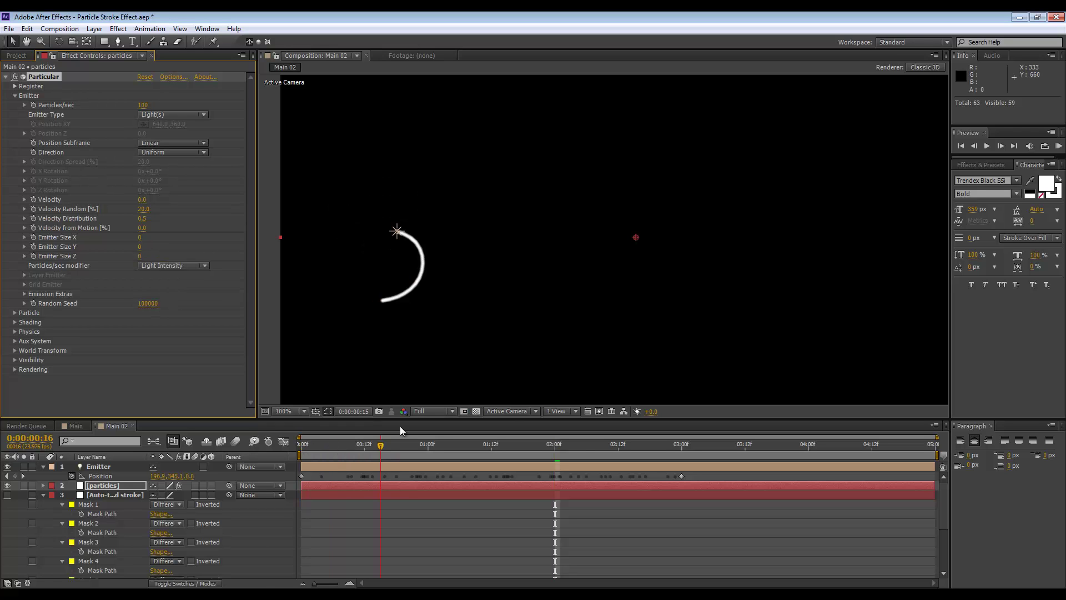
drag(444, 440, 517, 436)
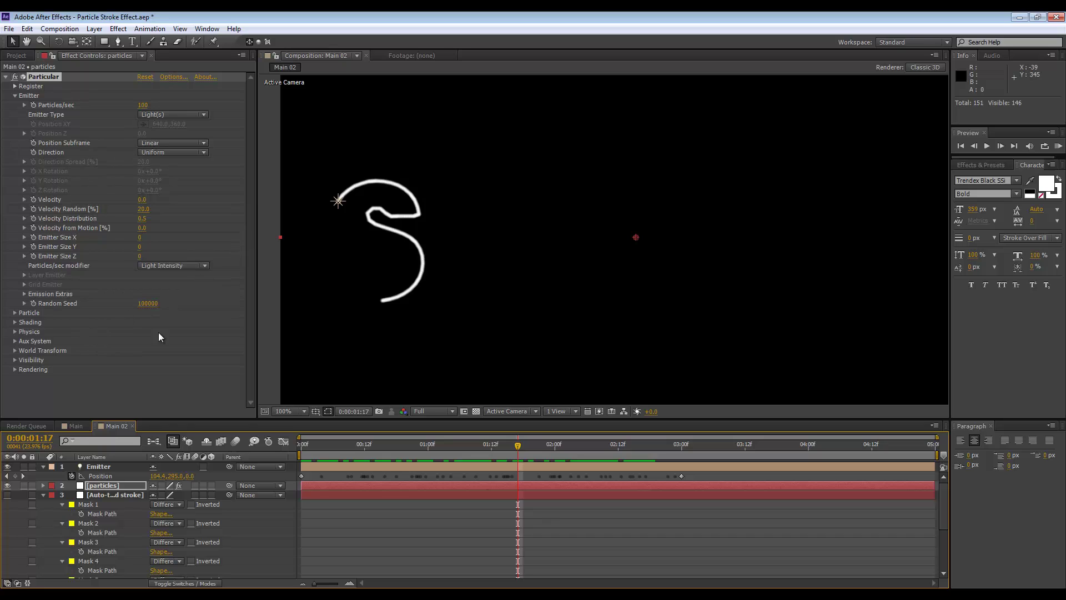
click(22, 314)
scroll(205, 284, down, 3)
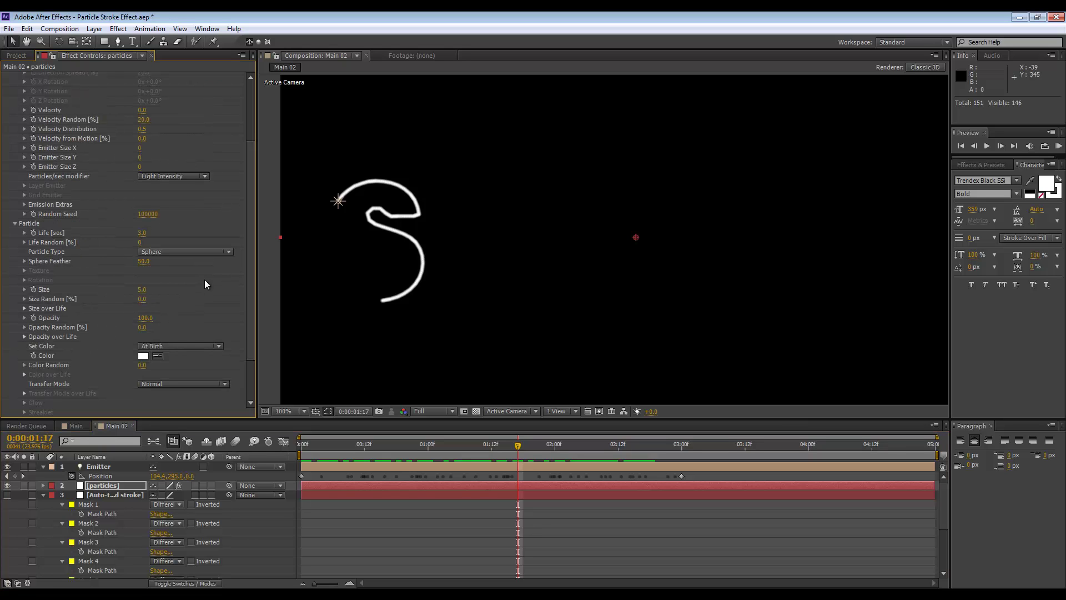
click(143, 290)
text(2)
key(Return)
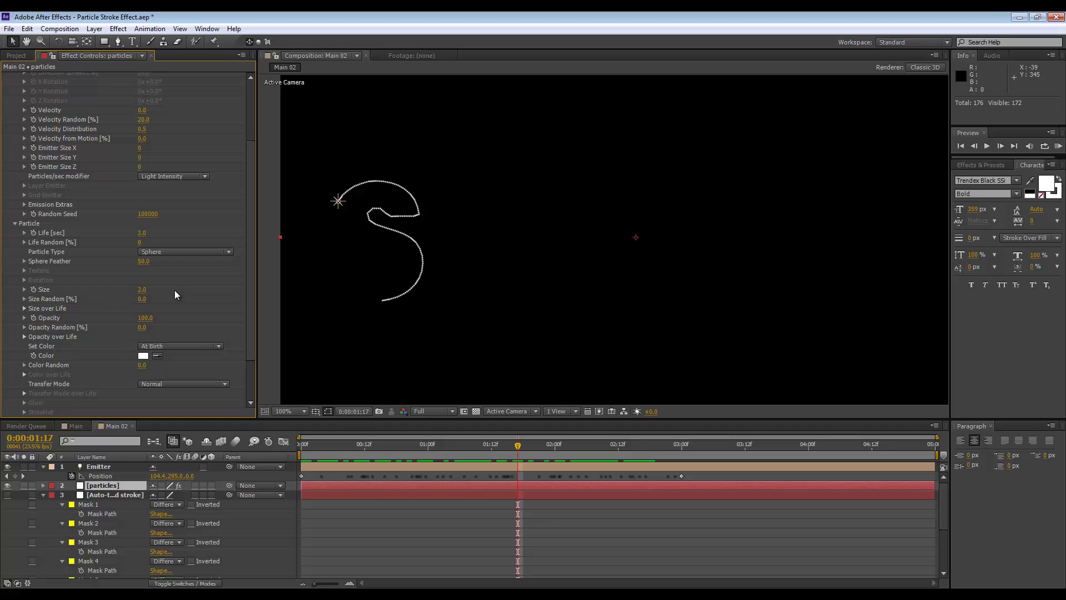
- Set Emitter Particles/sec to 250 and Life to 1.5, scrubbing to check the trail
drag(249, 231, 245, 152)
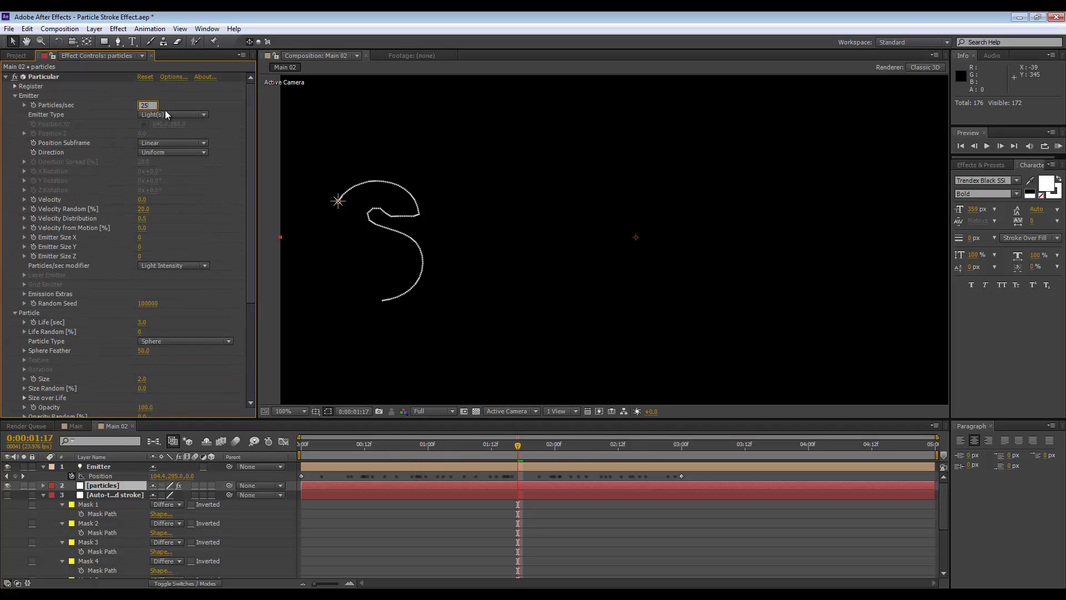
text(250)
key(Return)
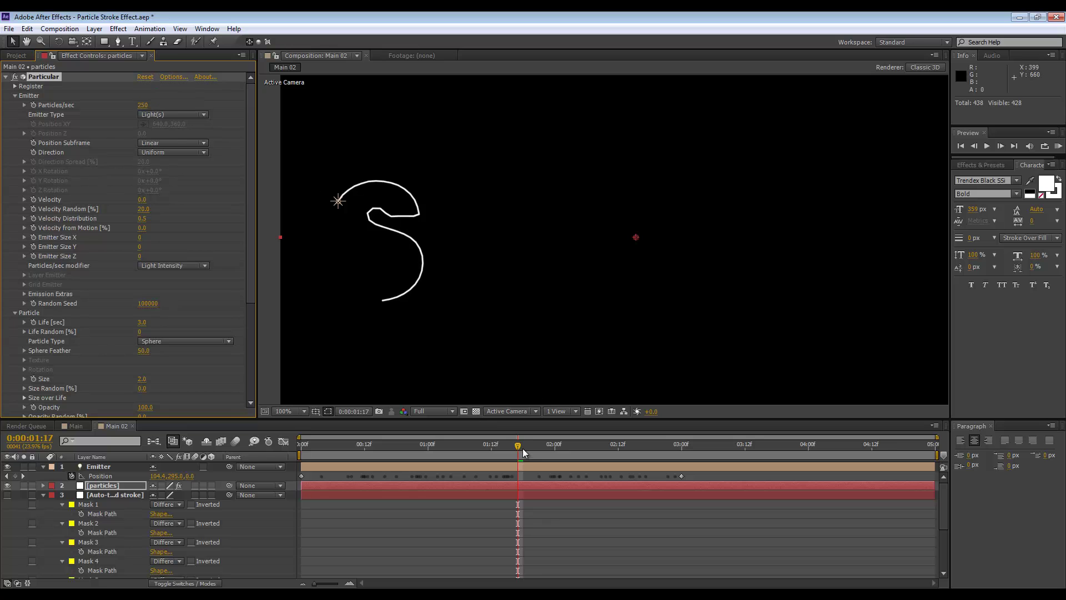
mouse_move(523, 453)
mouse_down()
mouse_move(241, 440)
mouse_move(738, 457)
mouse_move(342, 438)
mouse_move(481, 445)
mouse_up()
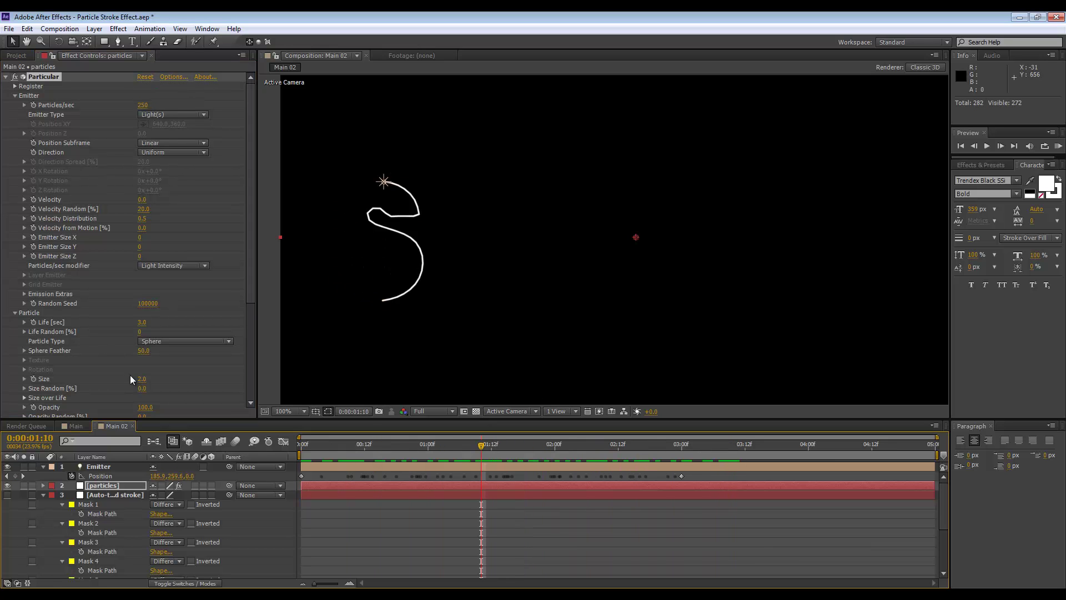
click(142, 322)
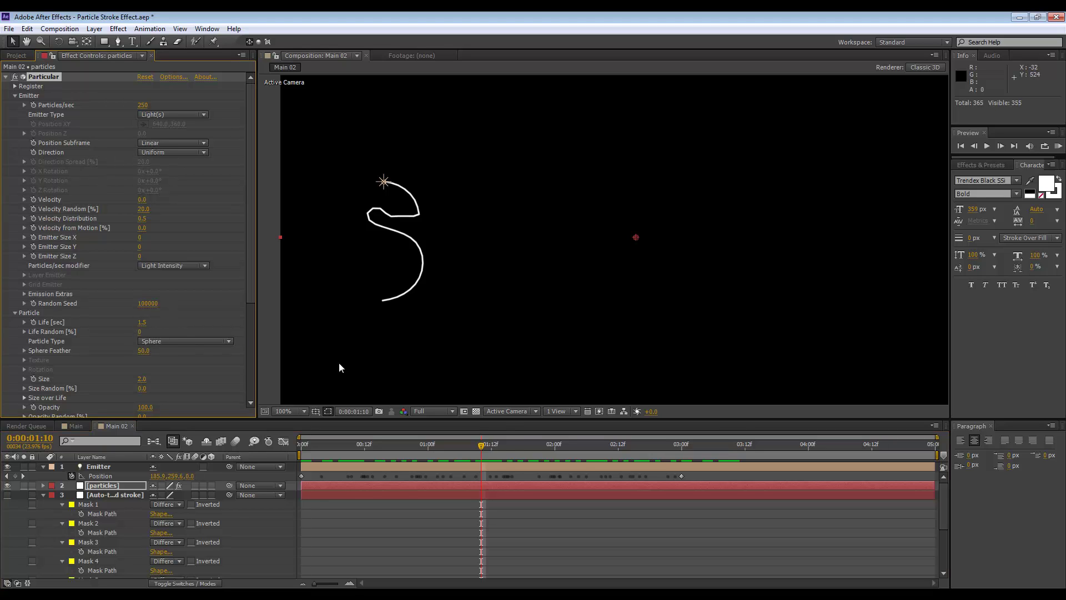
drag(415, 448, 527, 428)
- Zoom in on the S trail and compare it with the Auto-traced stroke path
scroll(331, 222, up, 2)
drag(331, 227, 596, 240)
drag(386, 212, 420, 214)
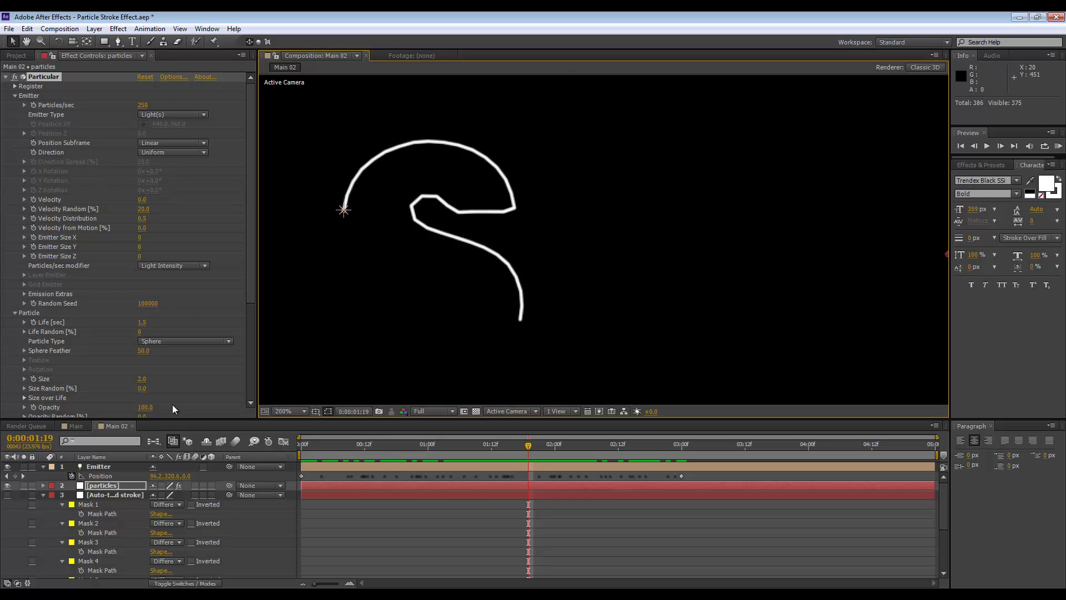
click(119, 495)
scroll(400, 235, up, 2)
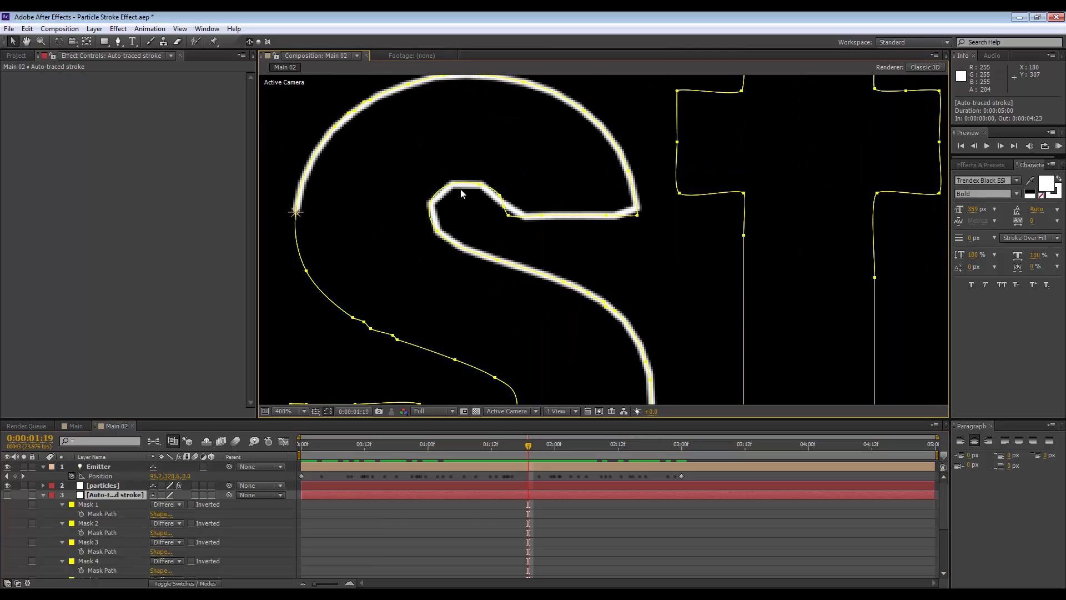
click(101, 486)
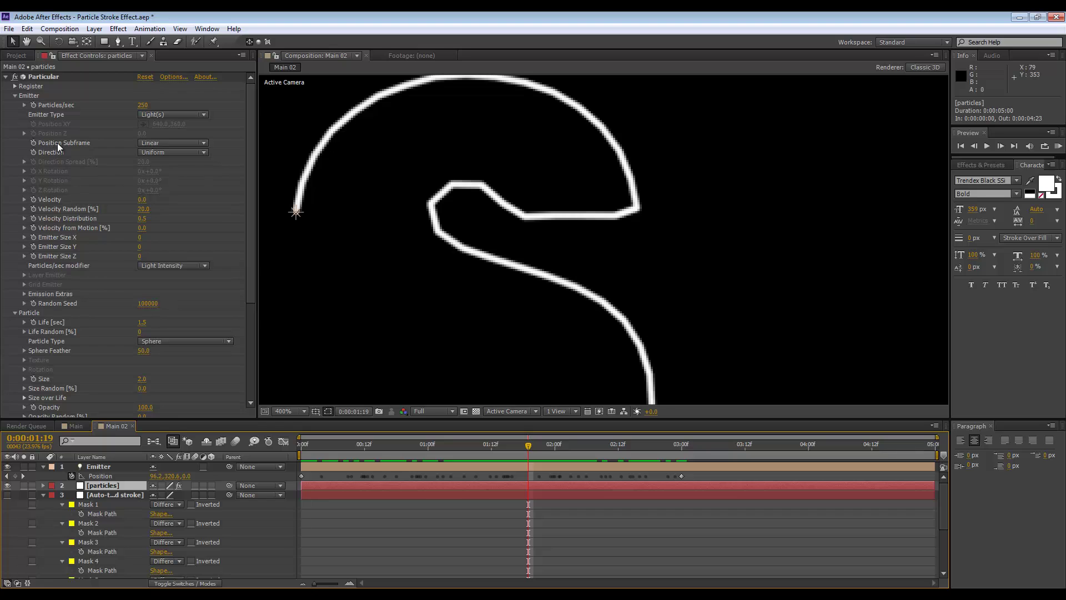
- Set Emitter Position Subframe to 10x Linear, then zoom out and scrub to check
click(145, 142)
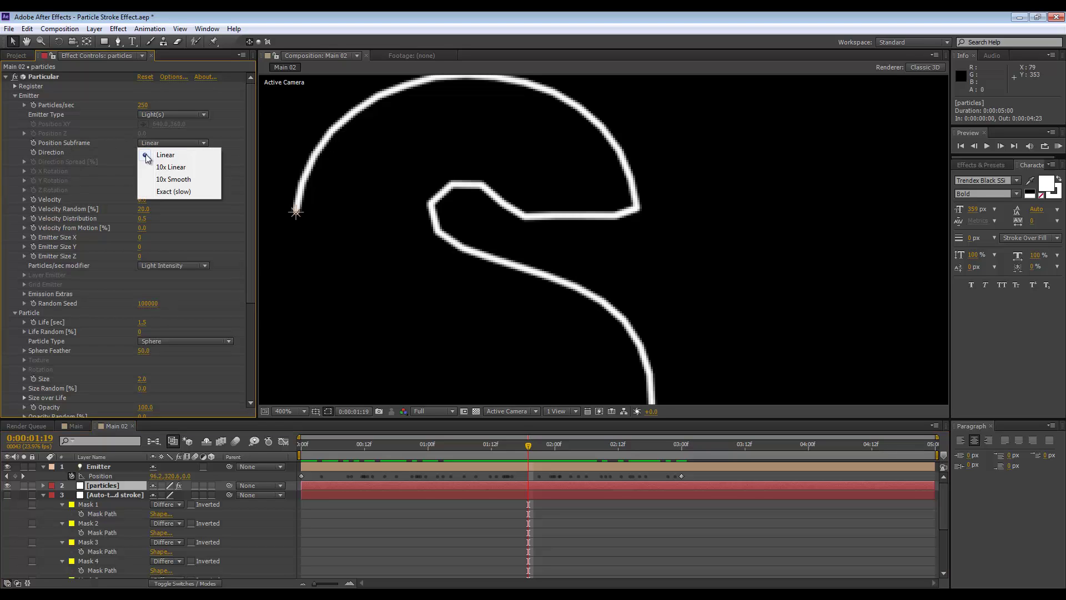
click(155, 170)
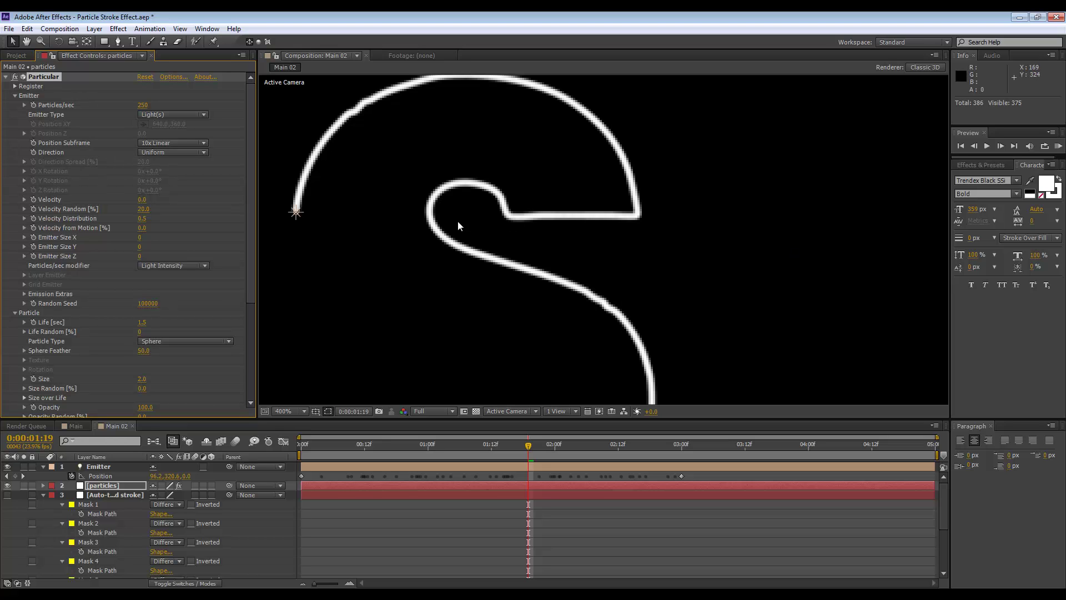
scroll(441, 215, down, 5)
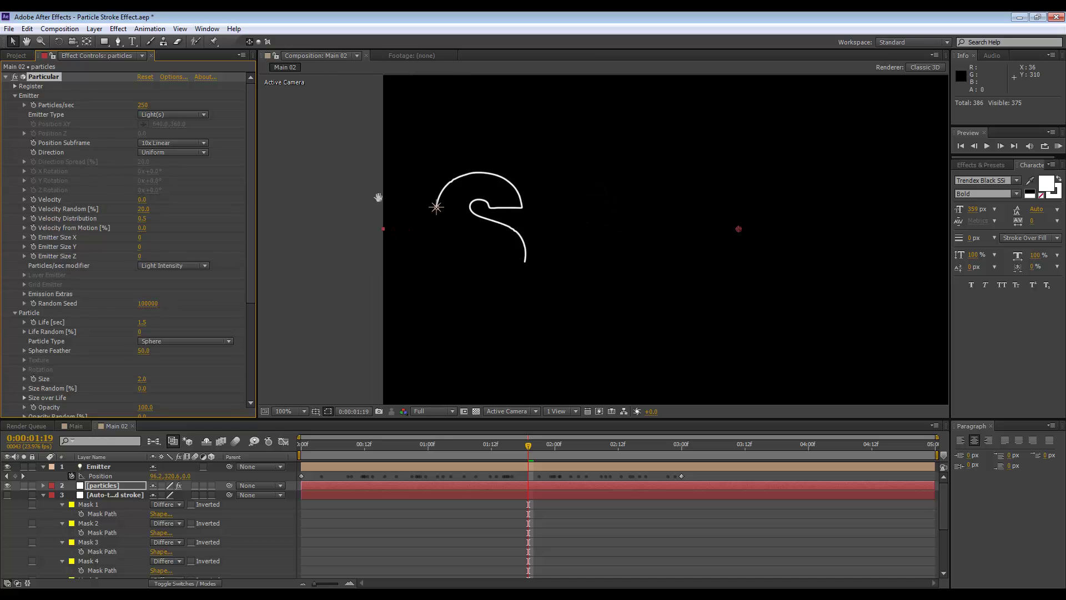
drag(379, 198, 309, 173)
mouse_move(525, 454)
mouse_down()
mouse_move(356, 451)
mouse_move(613, 451)
mouse_move(459, 451)
mouse_move(534, 451)
mouse_up()
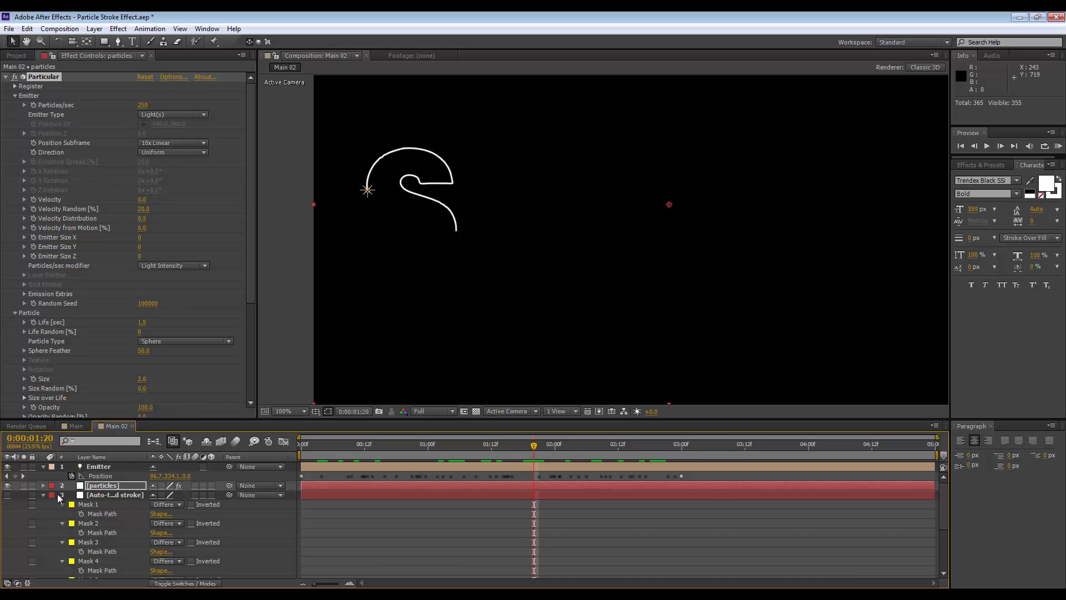
- Apply ramp-down presets to Opacity over Life and Size over Life, then scrub the tapering trail
drag(246, 264, 243, 388)
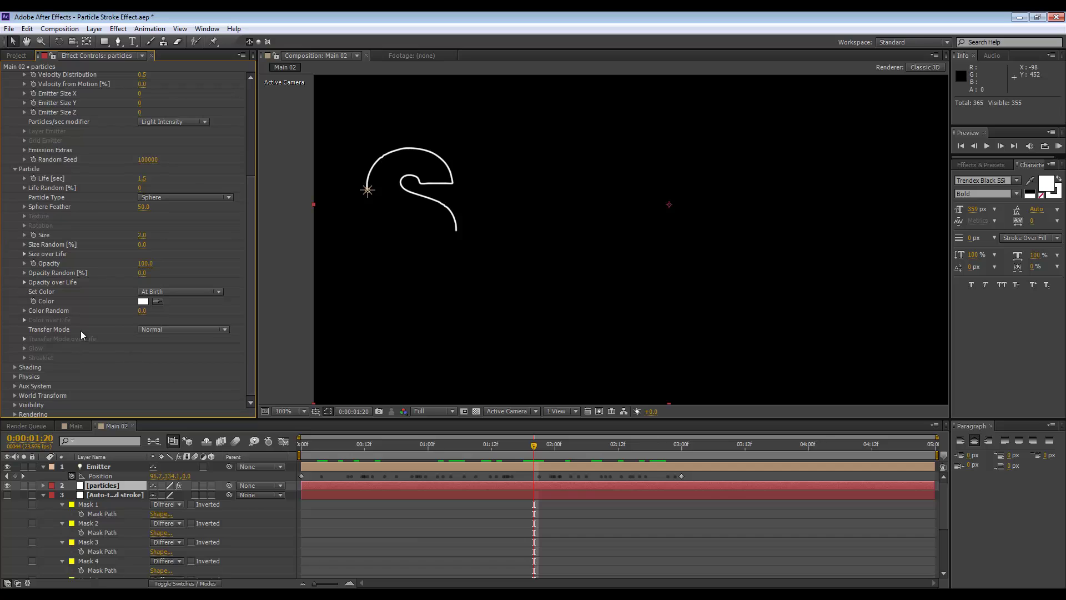
click(23, 282)
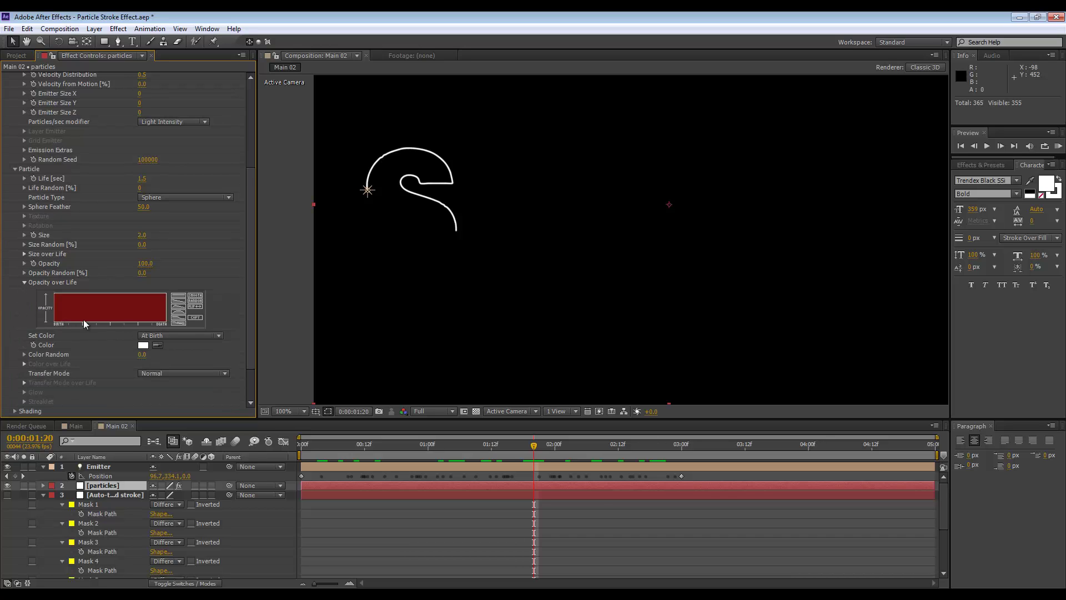
click(178, 305)
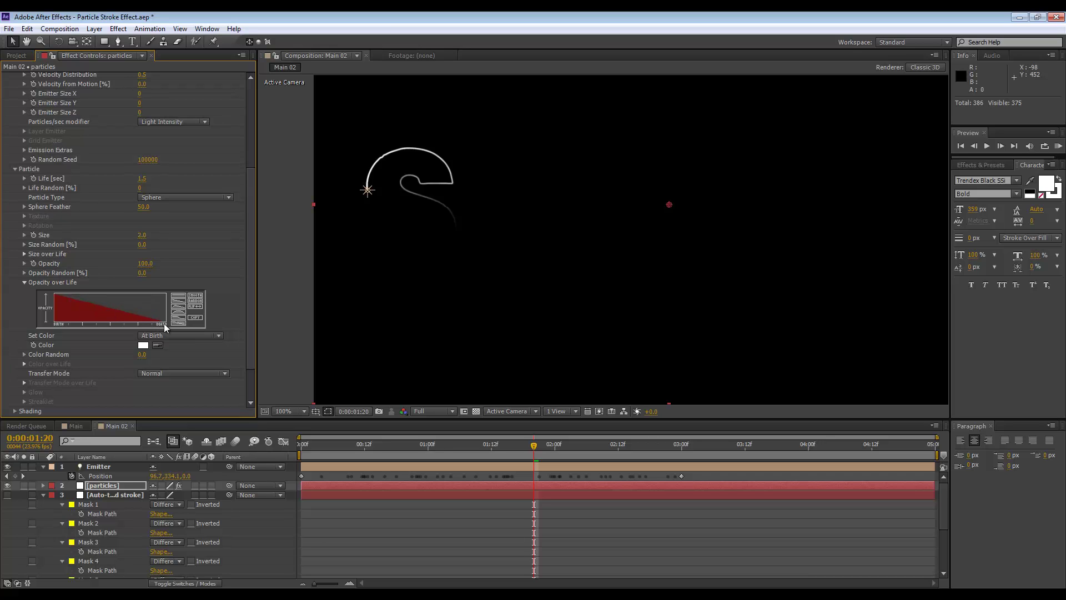
click(24, 253)
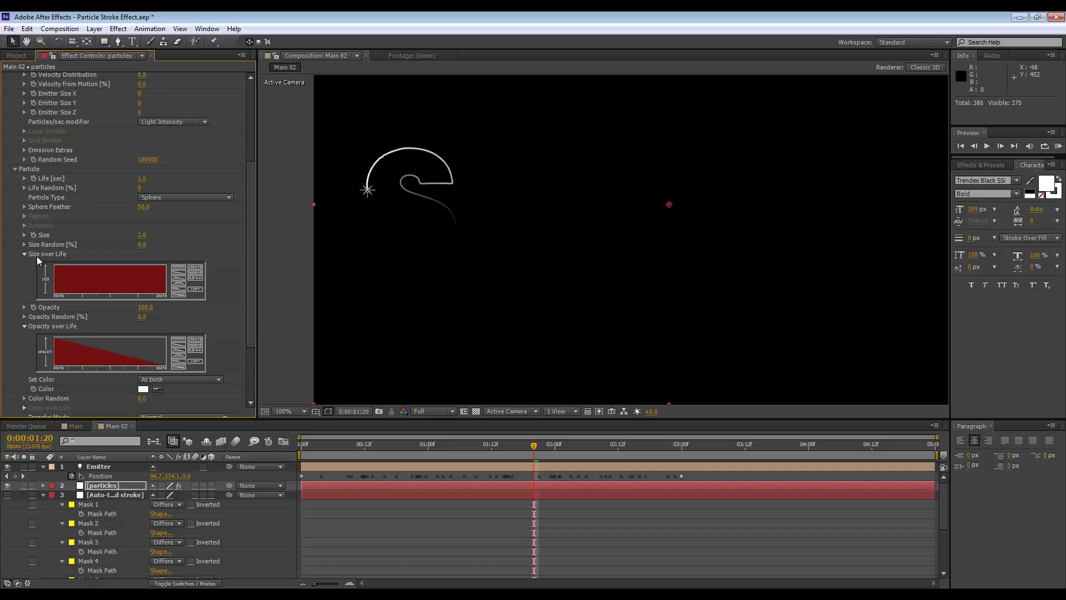
click(178, 275)
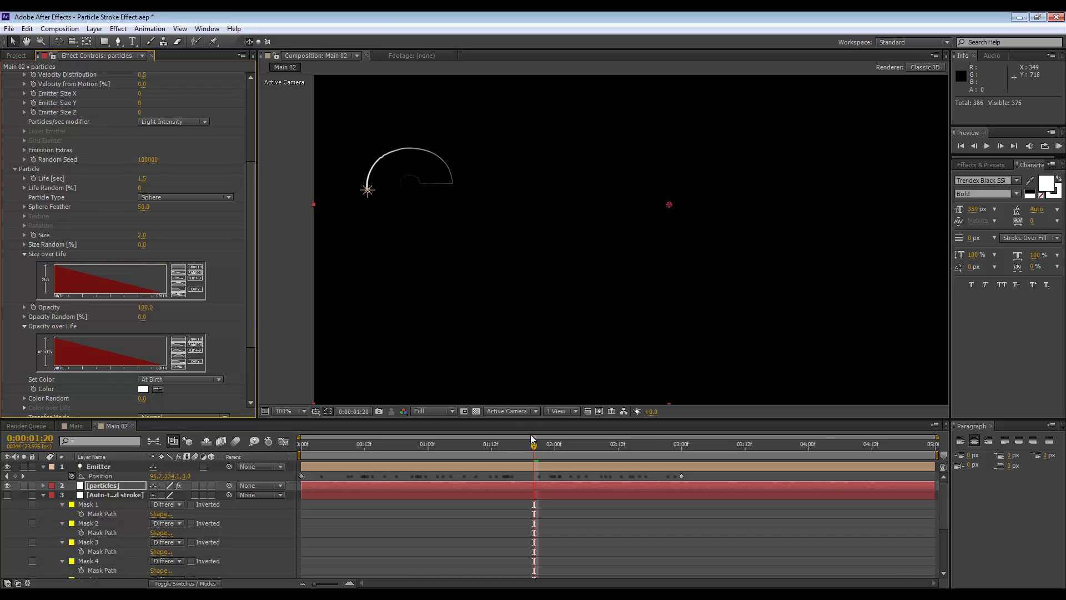
mouse_move(531, 436)
mouse_down()
mouse_move(460, 450)
mouse_move(288, 445)
mouse_move(538, 447)
mouse_move(650, 461)
mouse_move(344, 458)
mouse_move(644, 451)
mouse_move(592, 448)
mouse_up()
mouse_move(448, 449)
mouse_down()
mouse_move(509, 436)
mouse_move(638, 447)
mouse_move(442, 452)
mouse_move(576, 448)
mouse_up()
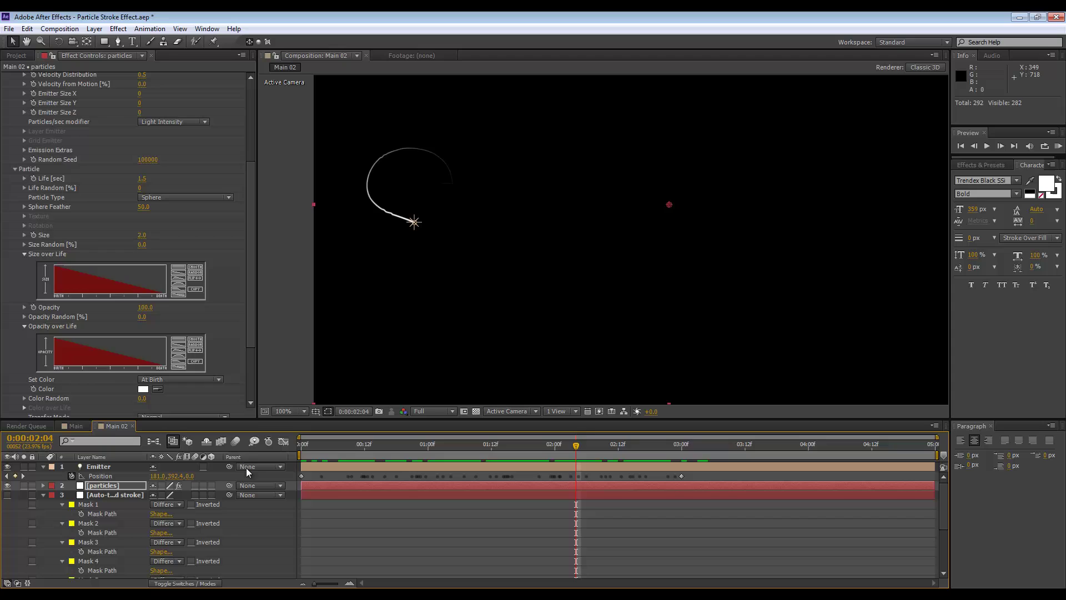
- Copy Mask 1's path, the letter t outline, from the Auto-traced stroke layer
click(43, 495)
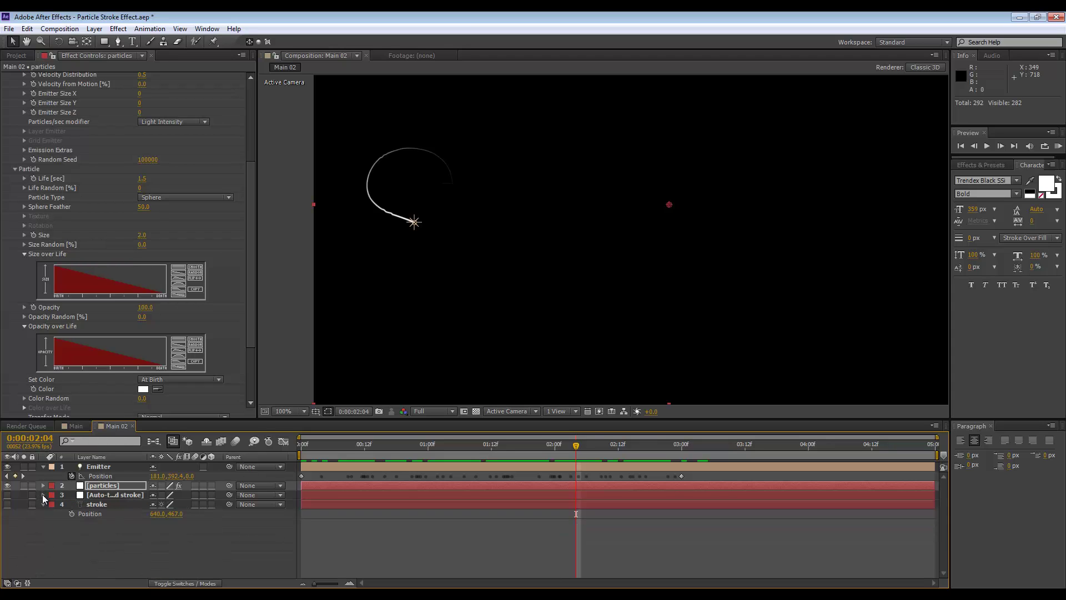
click(111, 545)
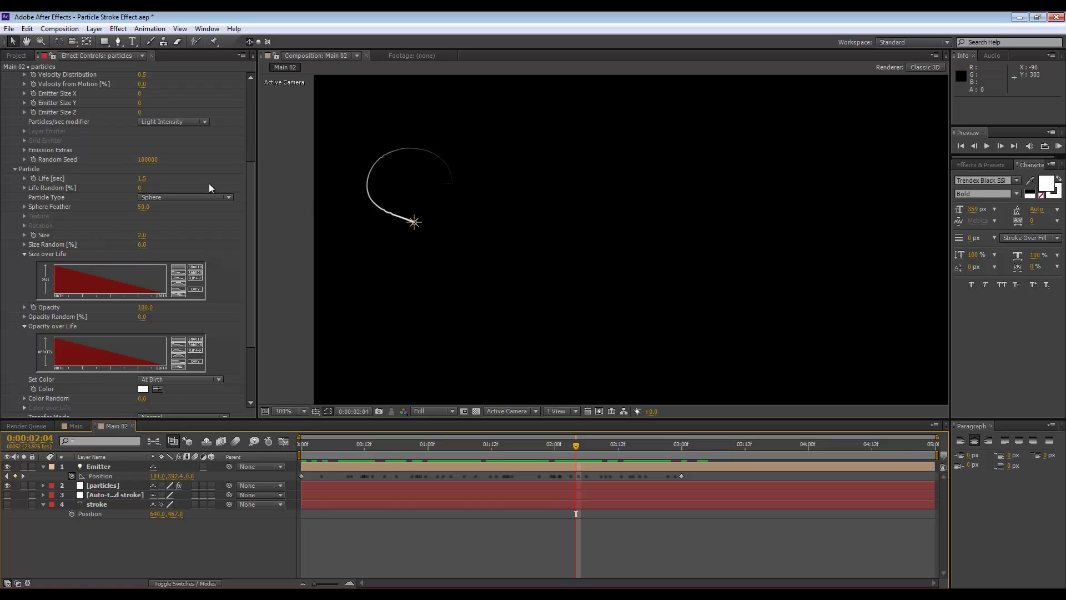
click(104, 494)
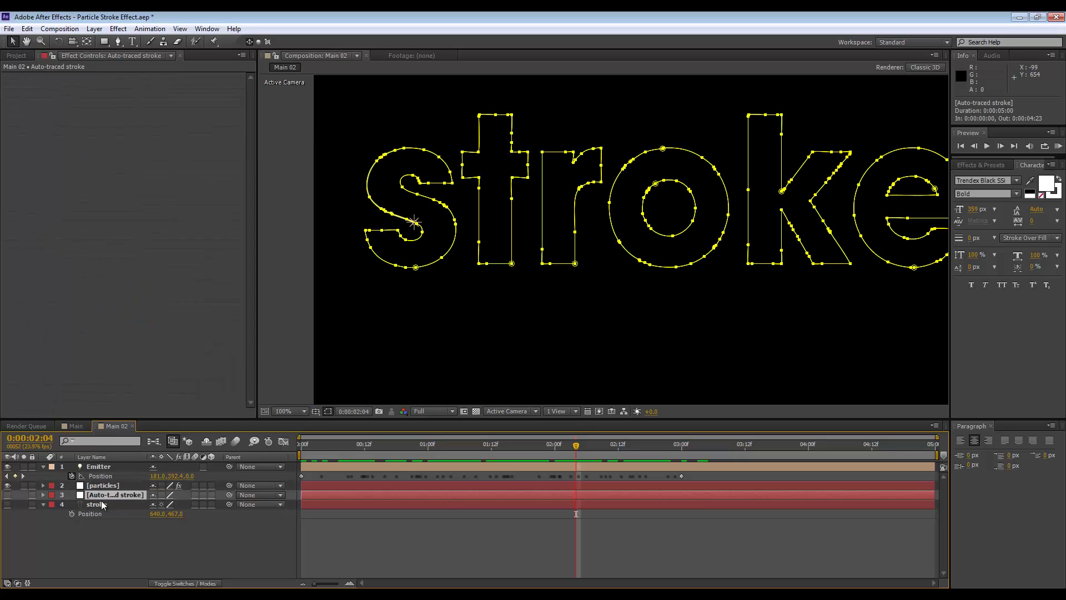
click(472, 178)
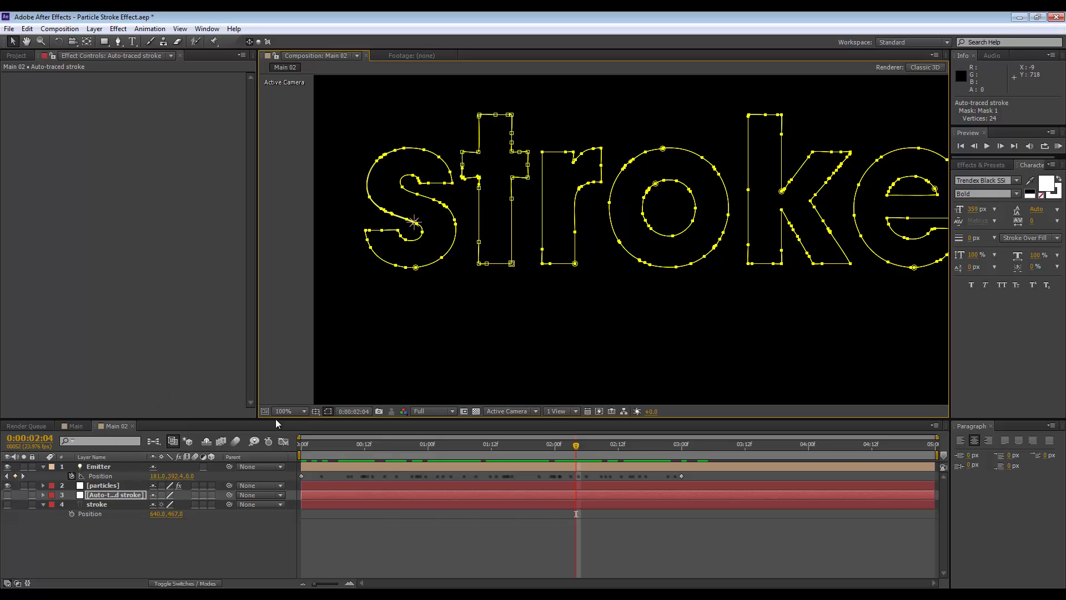
click(52, 499)
click(45, 500)
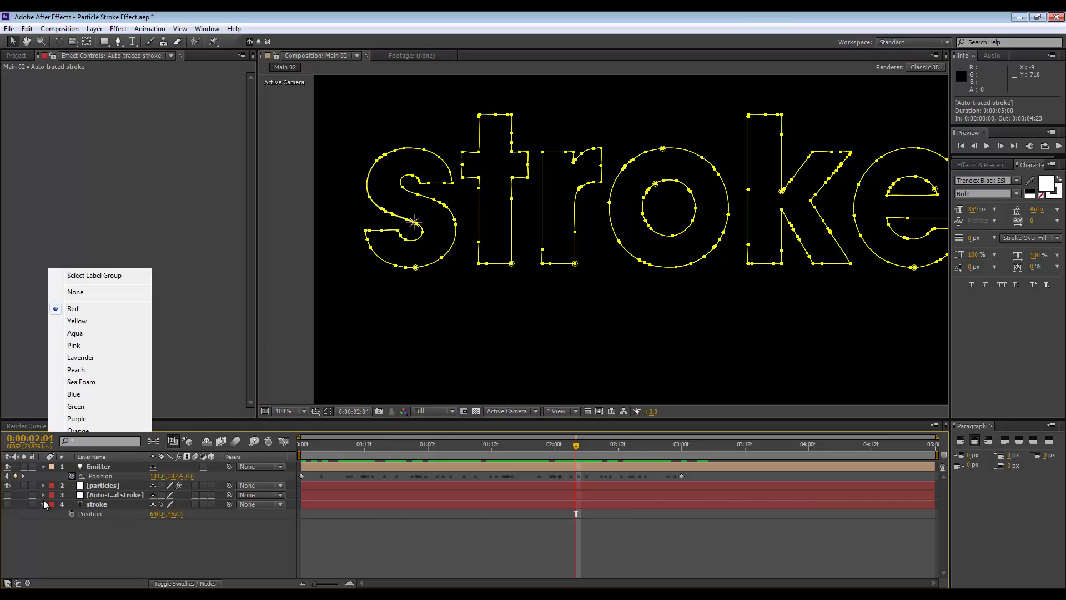
click(44, 495)
drag(95, 486, 103, 500)
click(92, 514)
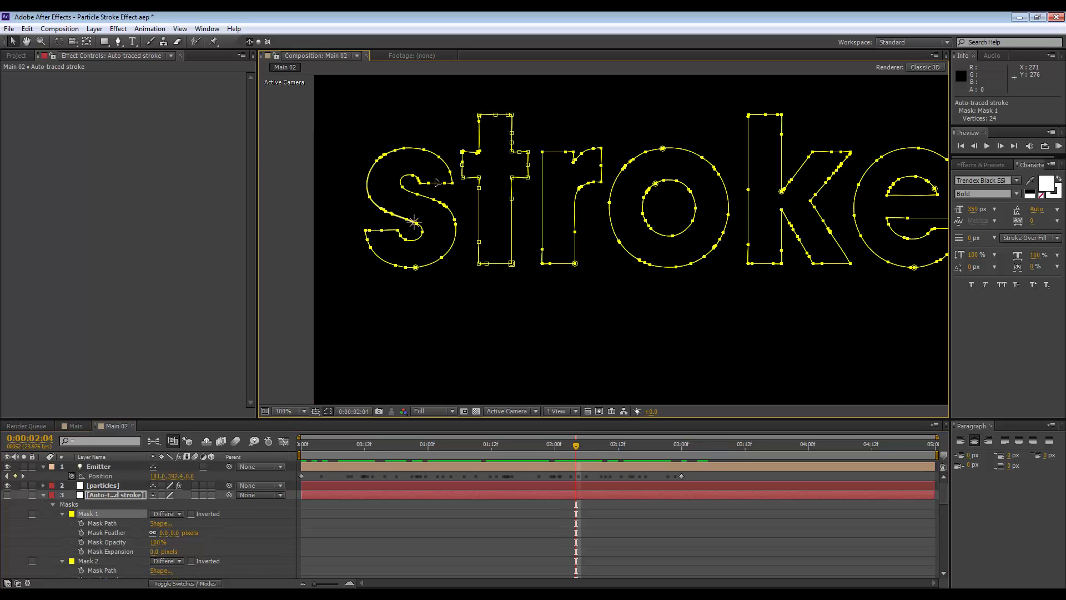
click(99, 523)
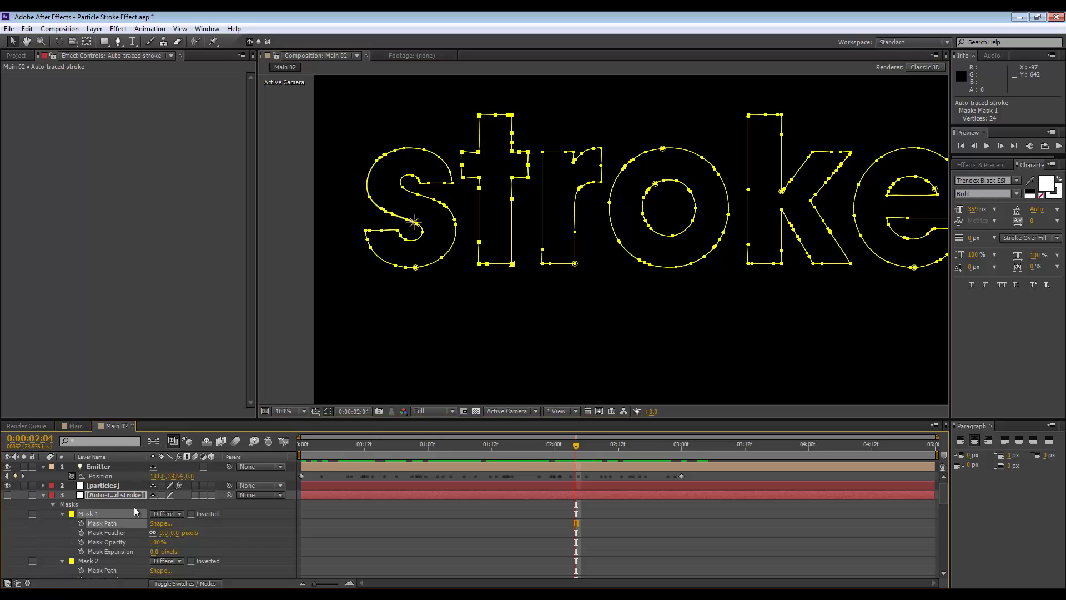
click(30, 28)
click(67, 106)
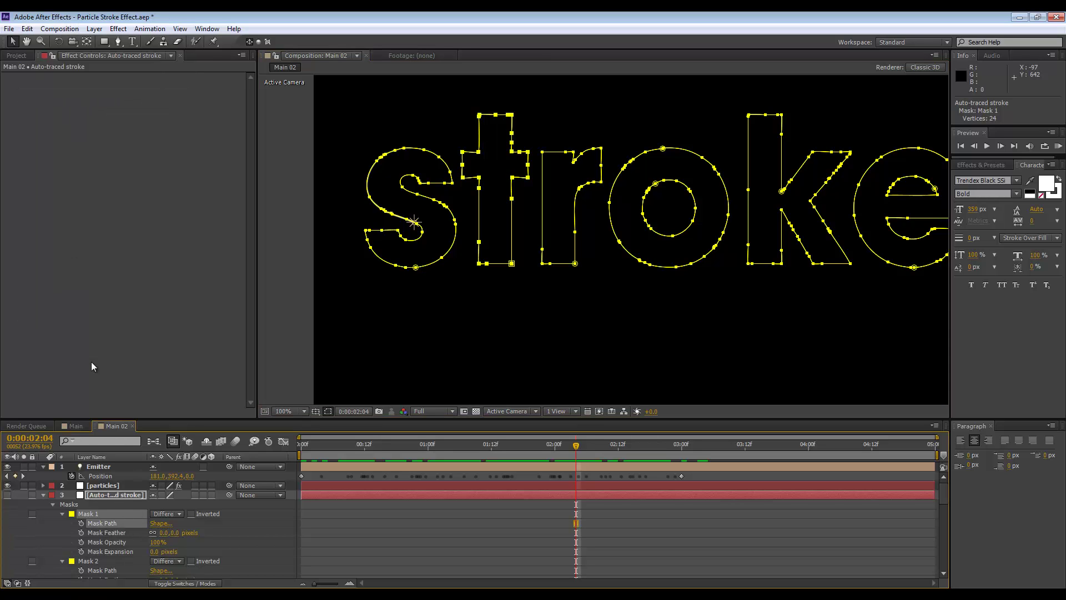
- Duplicate Emitter as Emitter 2, clear its Position keyframes, and paste the t outline at the start
click(99, 467)
key(ctrl+d)
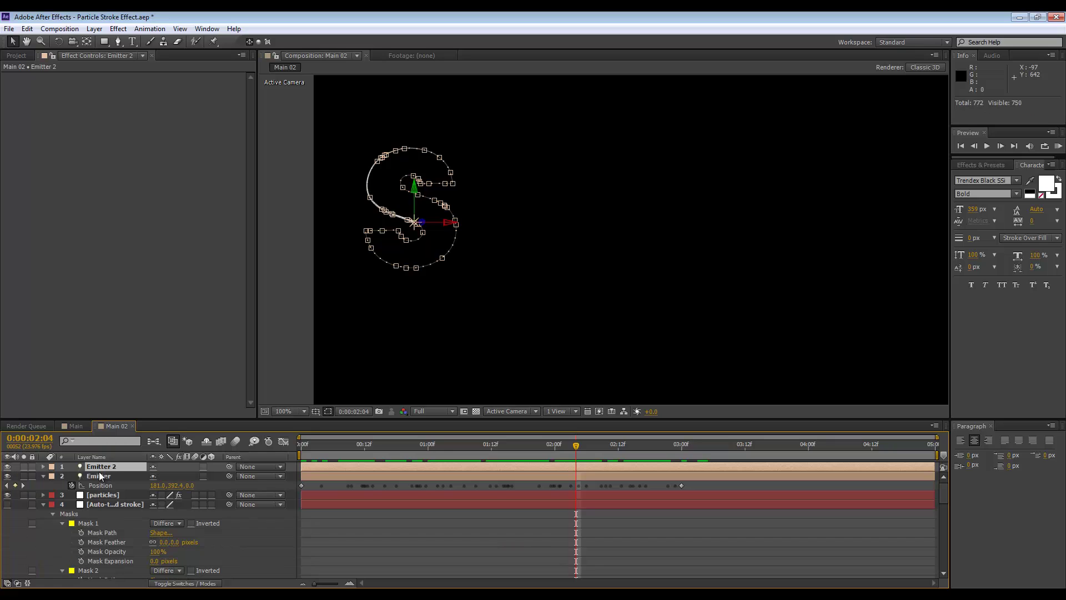
key(p)
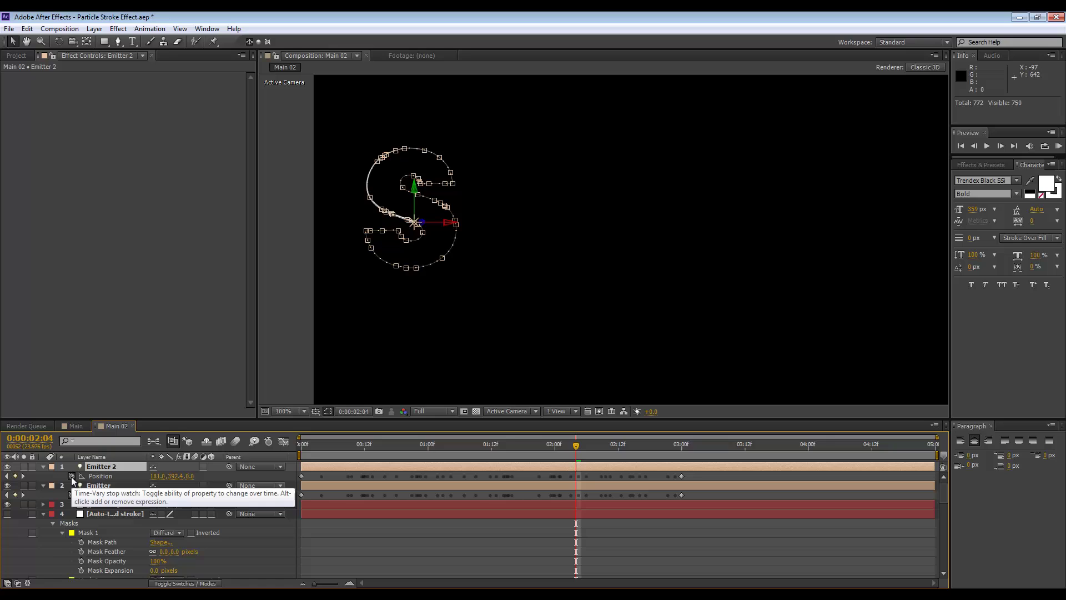
click(72, 476)
key(Home)
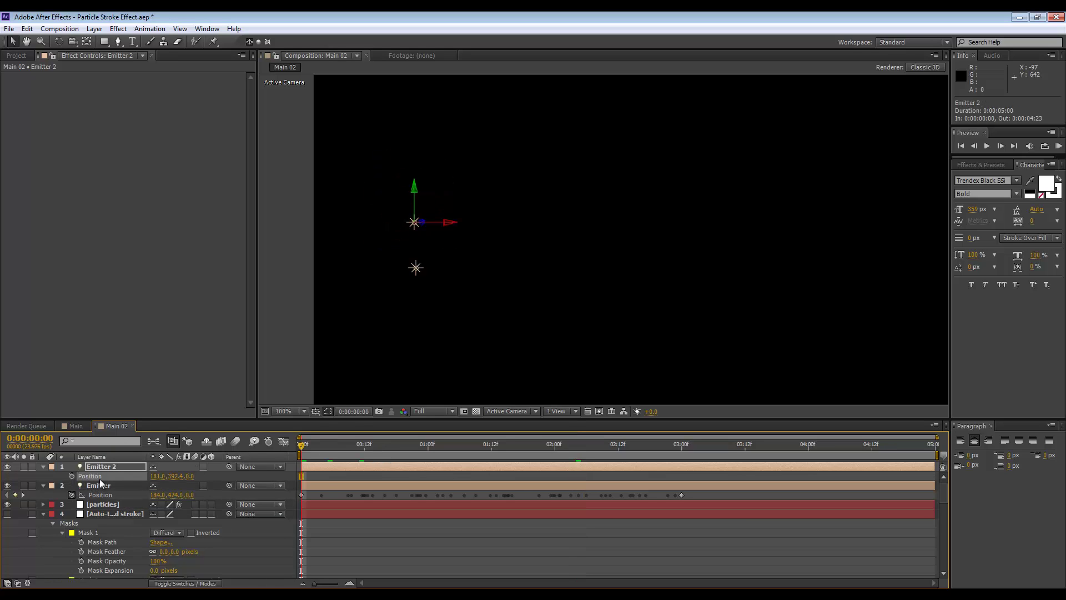
click(25, 28)
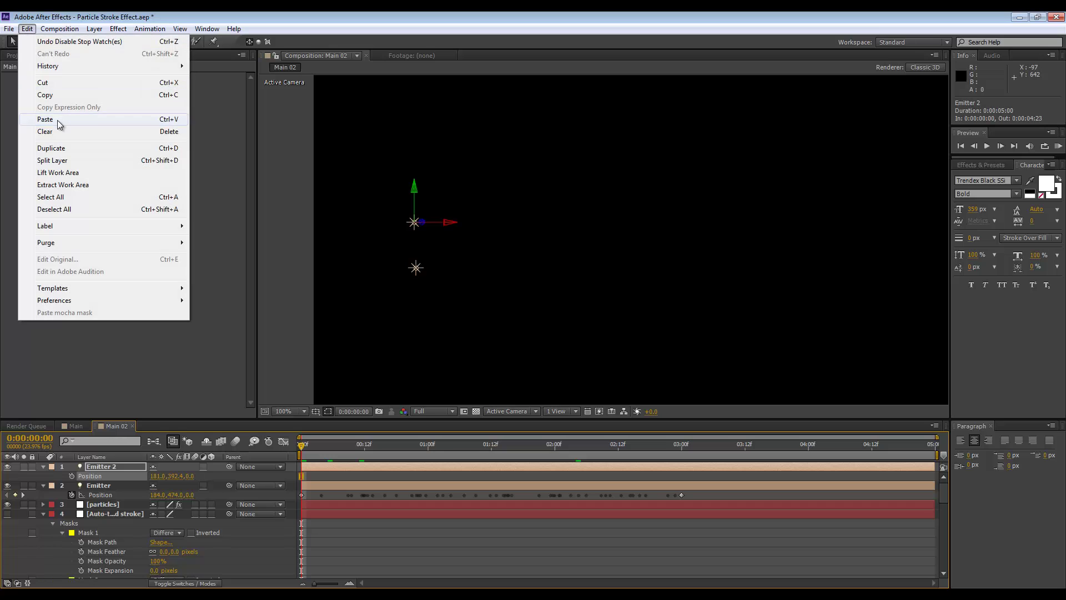
click(89, 118)
- Scrub to confirm both trails, then collapse the Emitter and Emitter 2 Position rows
drag(303, 446, 396, 449)
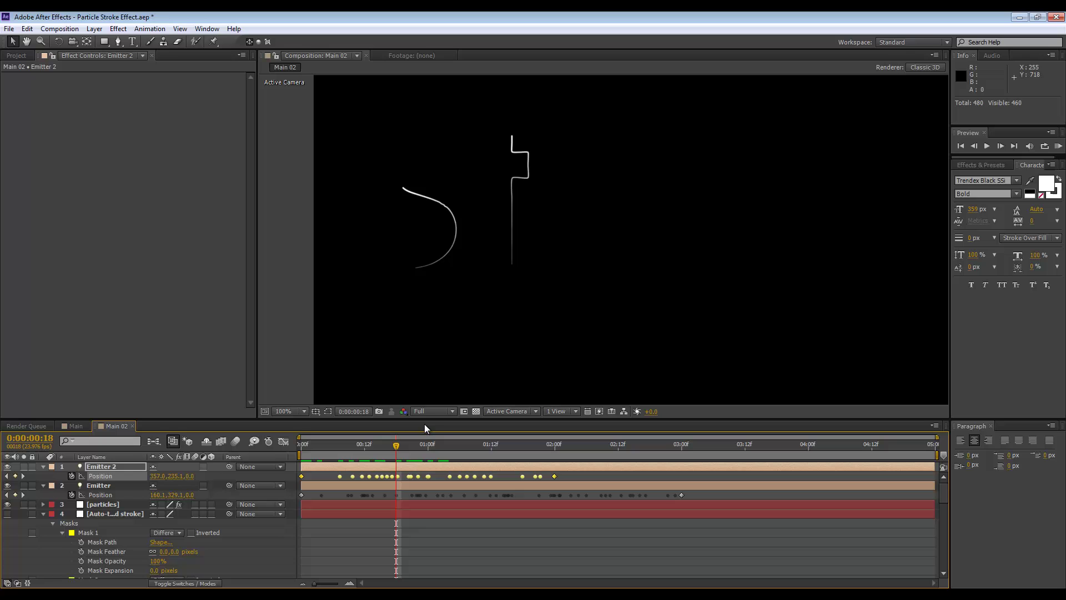
mouse_move(394, 442)
mouse_down()
mouse_move(272, 451)
mouse_move(586, 483)
mouse_move(352, 461)
mouse_move(565, 485)
mouse_move(485, 482)
mouse_move(545, 495)
mouse_move(461, 479)
mouse_move(512, 483)
mouse_move(498, 488)
mouse_up()
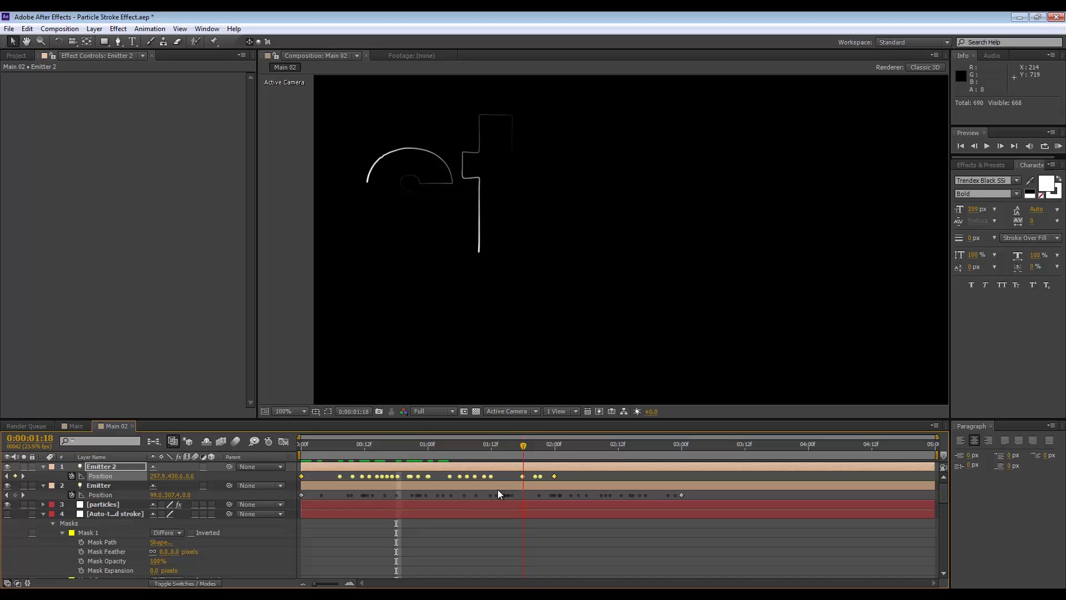
click(98, 485)
click(99, 467)
click(98, 486)
click(102, 468)
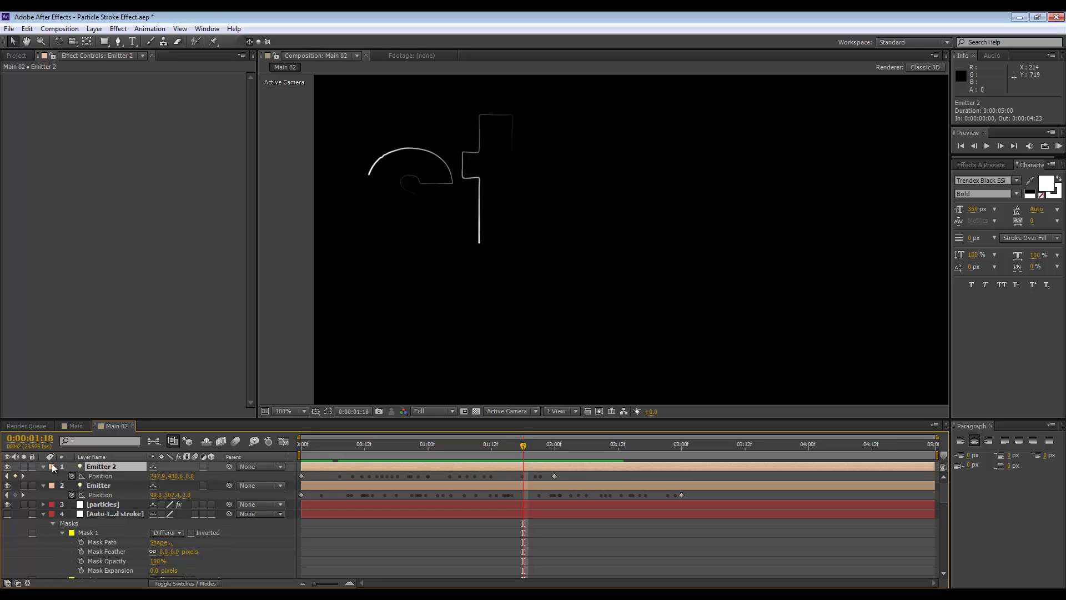
click(43, 466)
click(43, 476)
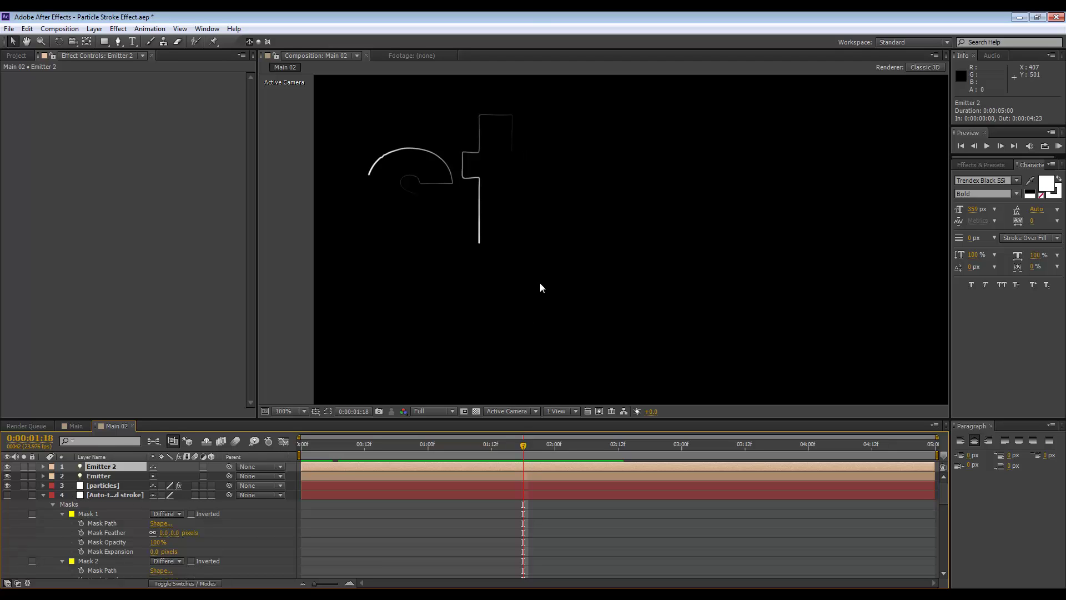
- Recenter the viewer, select Mask 2 and enlarge the timeline panel
drag(538, 273, 472, 302)
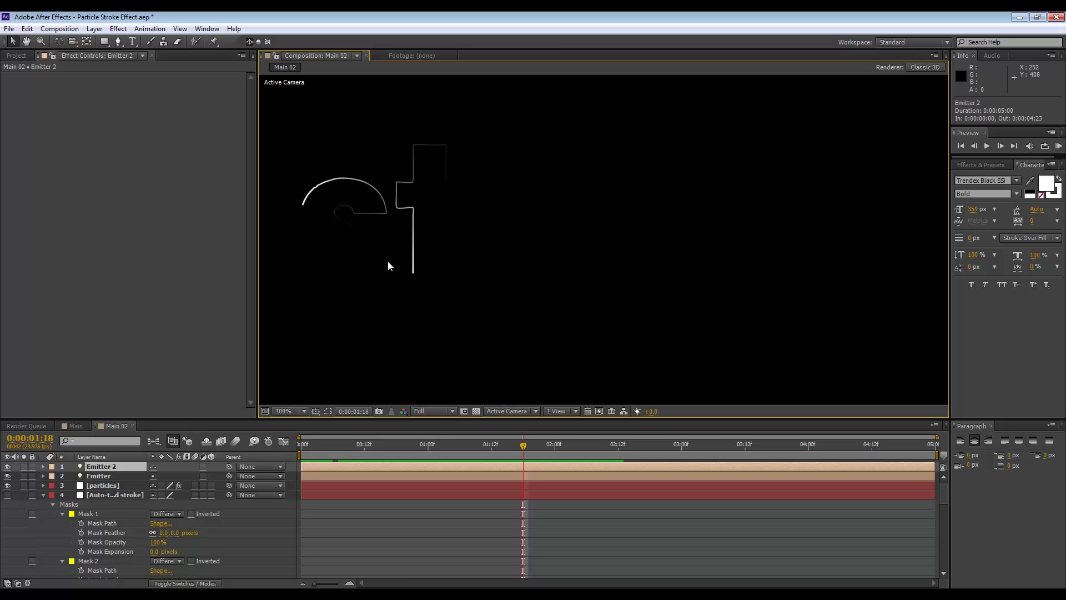
click(414, 271)
drag(411, 419, 411, 341)
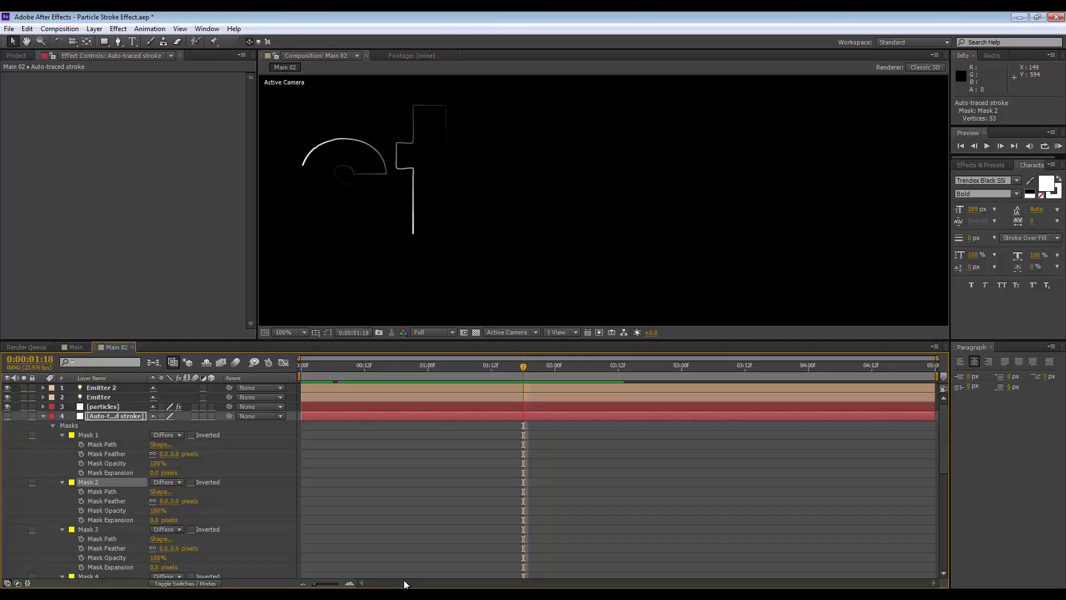
- Paste the remaining letter outlines into emitter Positions, then time-reverse and Easy Ease Emitter 5's keyframes
click(27, 28)
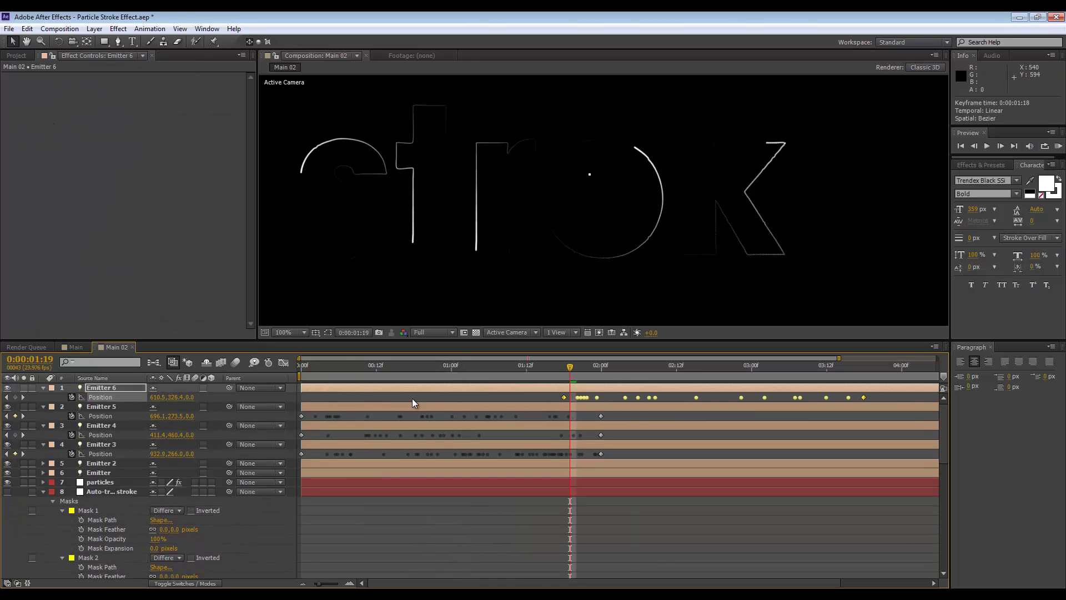
click(27, 29)
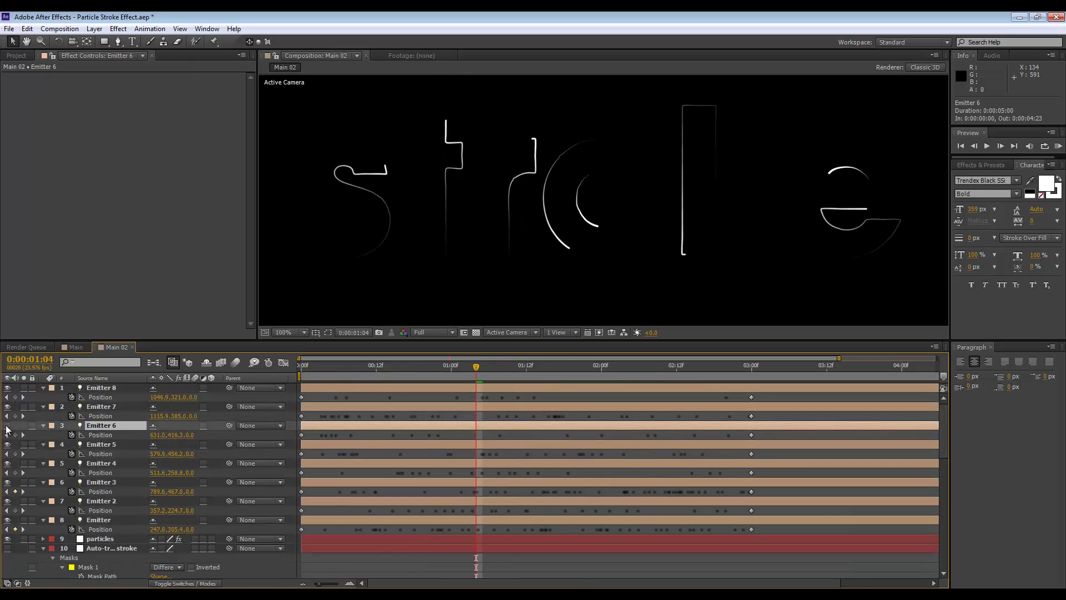
click(345, 454)
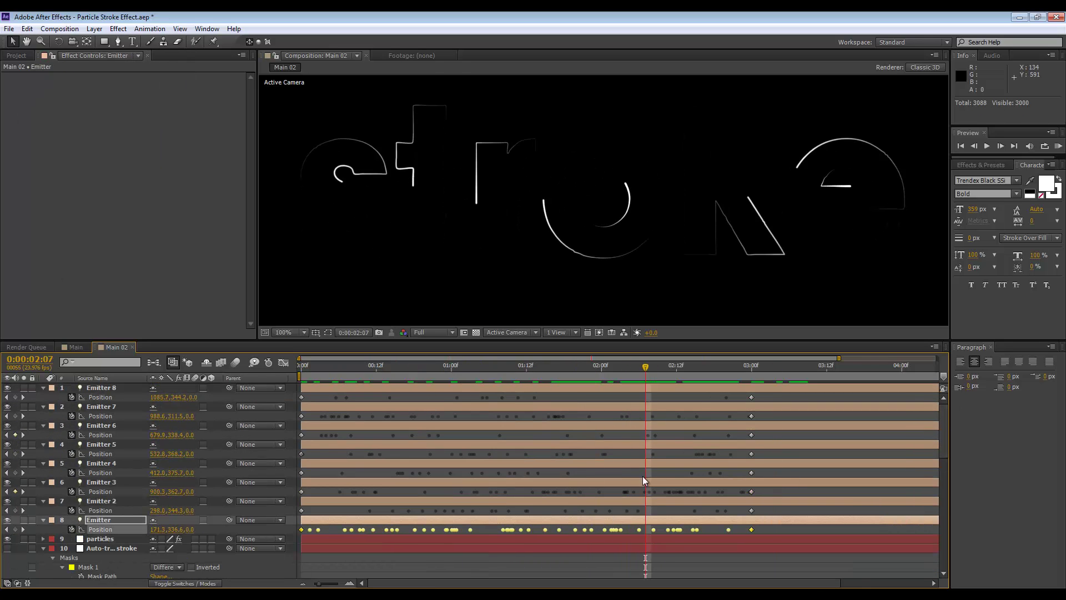
right_click(302, 529)
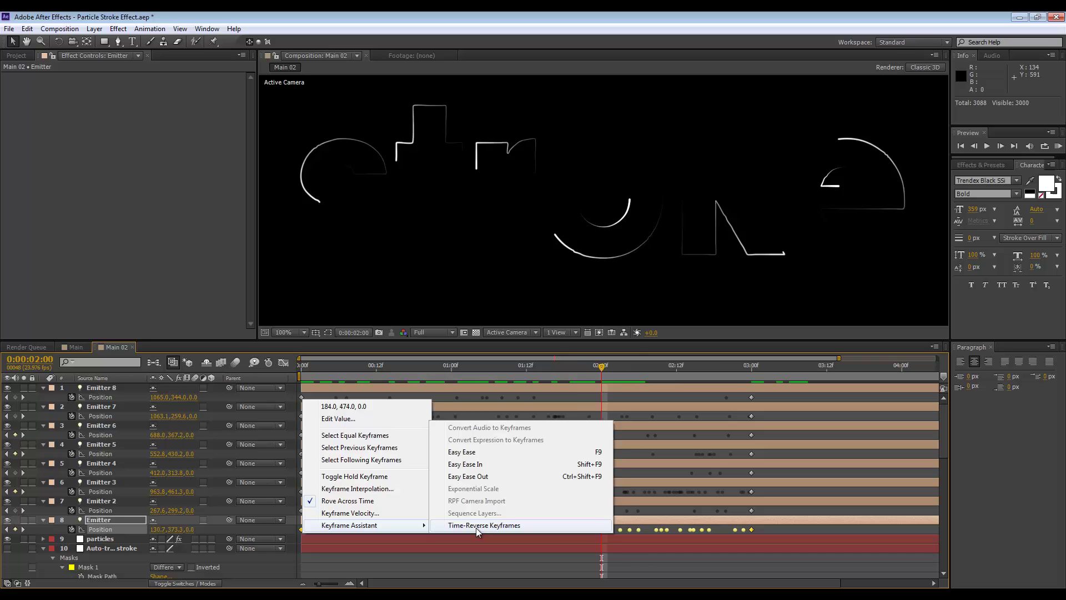
click(477, 525)
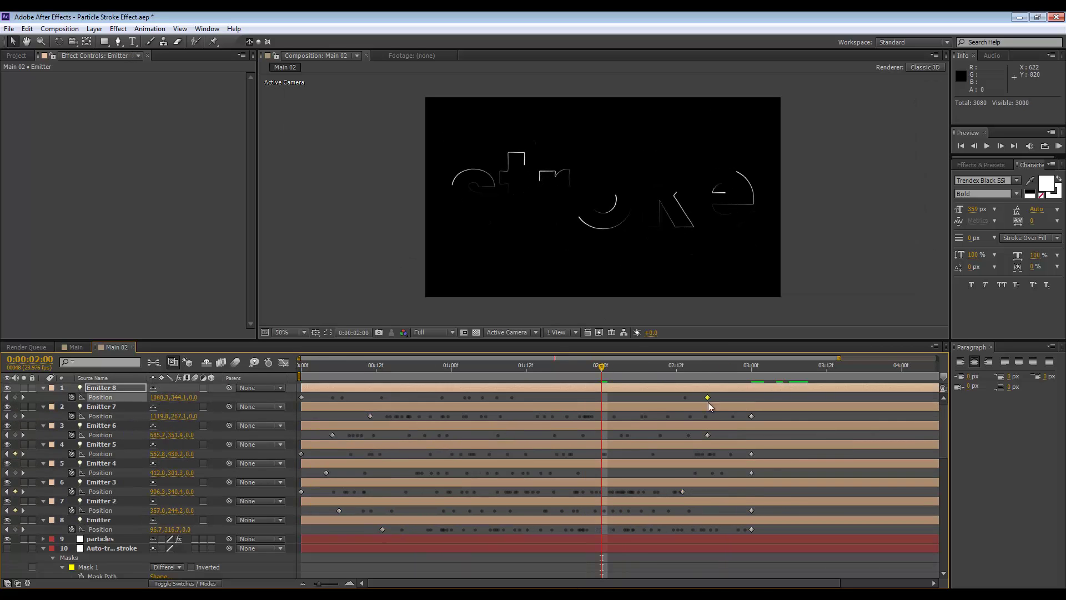
right_click(326, 472)
mouse_move(376, 464)
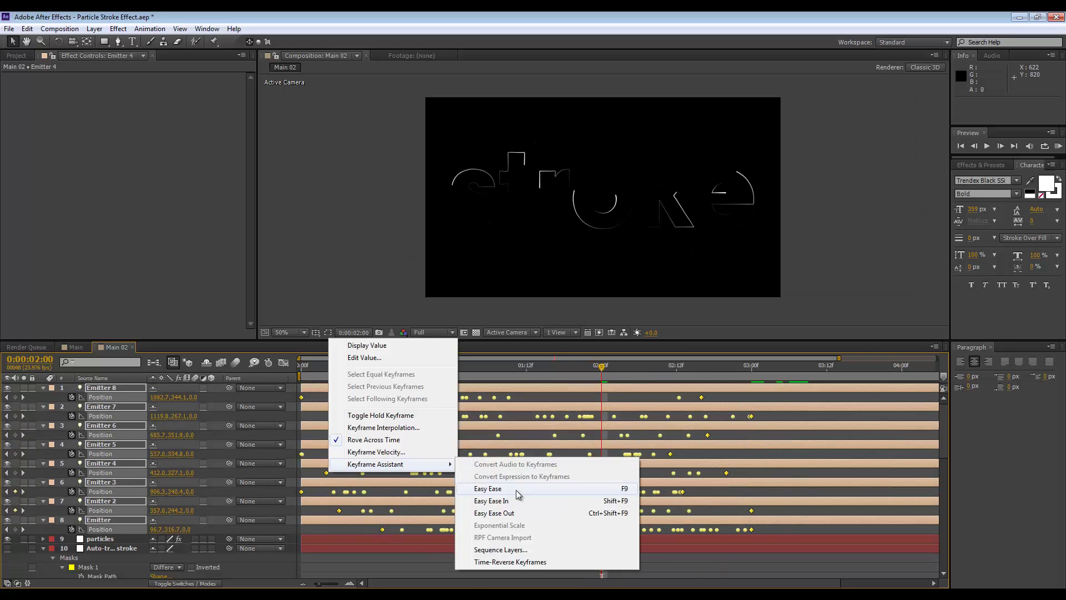
click(516, 490)
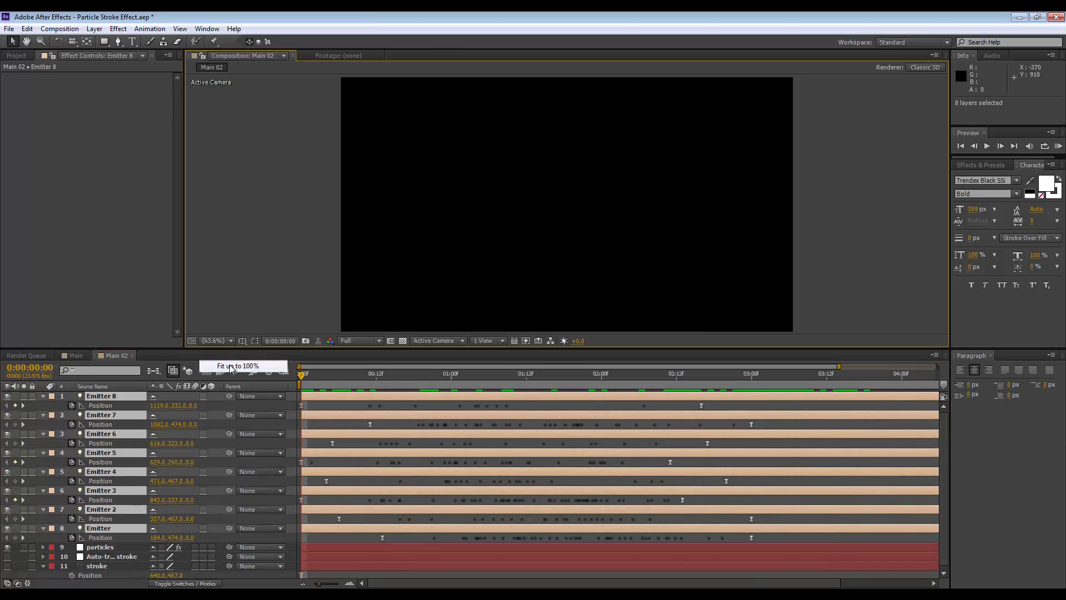
- RAM-preview the eight trails and scrub between 0:00:01:15 and 0:00:00:08
click(1058, 145)
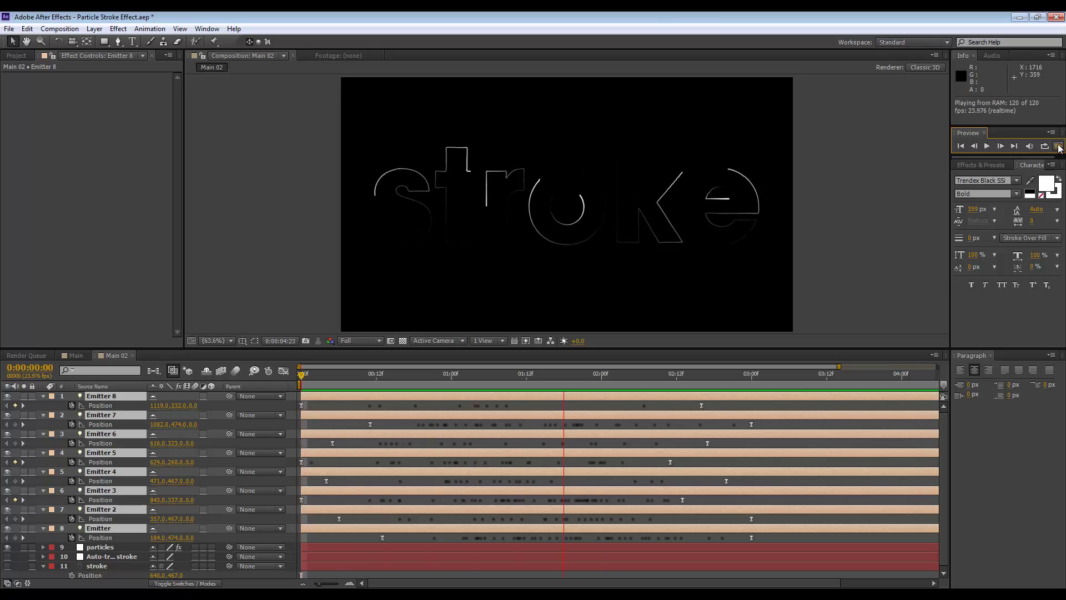
click(998, 192)
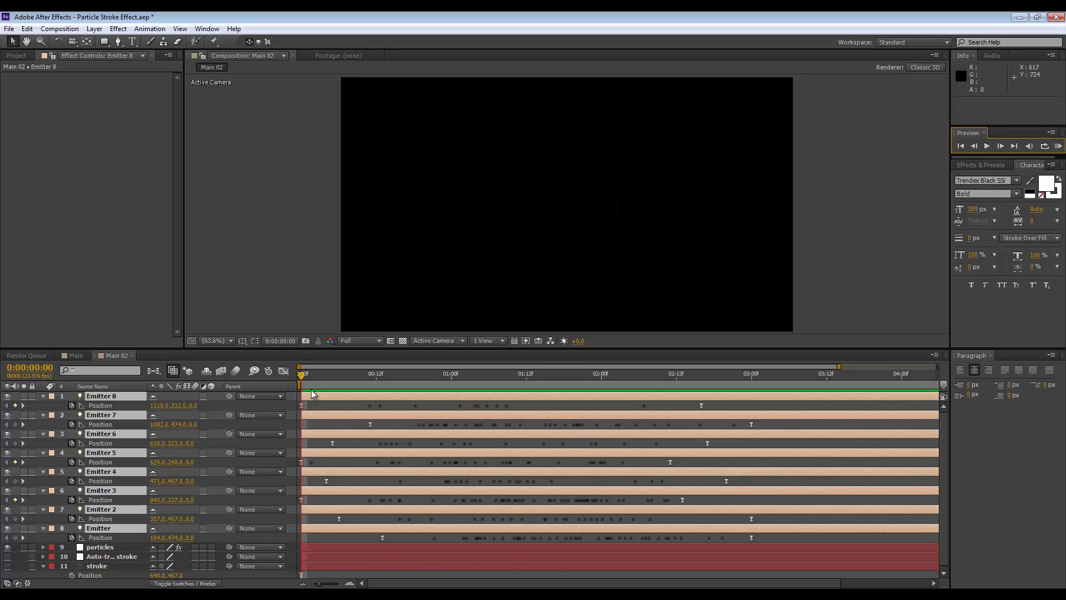
drag(303, 380, 542, 385)
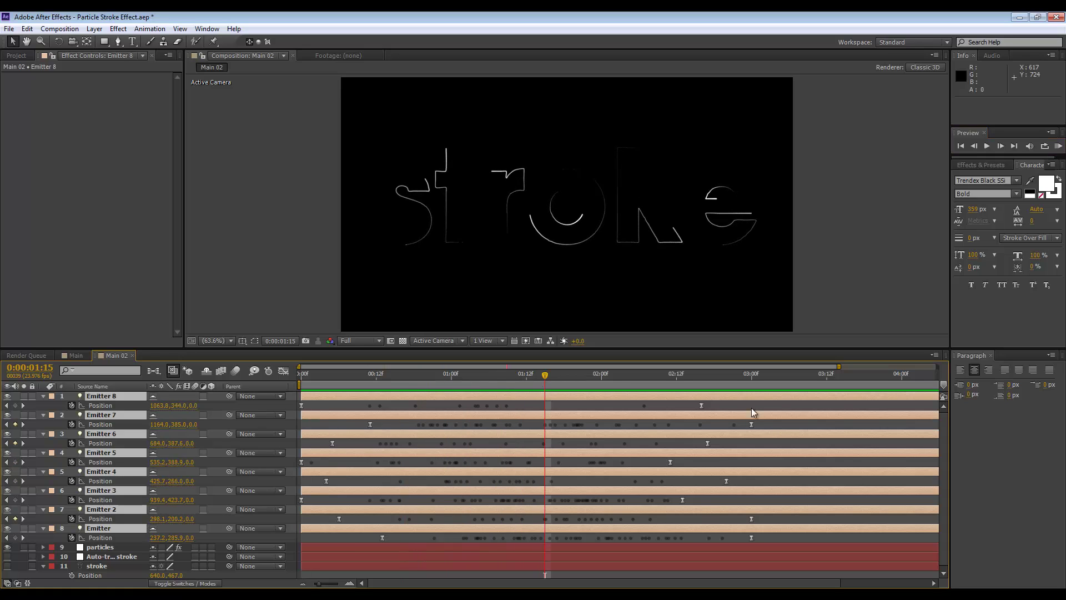
mouse_move(545, 381)
mouse_down()
mouse_move(278, 465)
mouse_move(368, 489)
mouse_move(748, 520)
mouse_move(221, 476)
mouse_move(678, 495)
mouse_move(471, 467)
mouse_move(724, 459)
mouse_move(435, 435)
mouse_move(709, 423)
mouse_move(614, 417)
mouse_up()
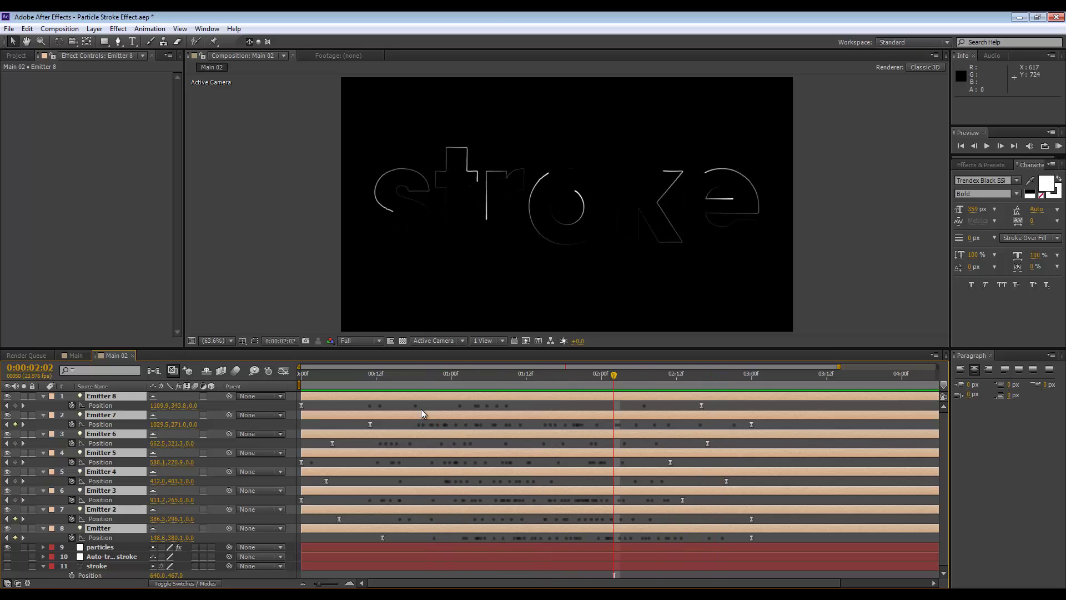
- Collapse the emitters' Position rows and create a new solid named Lux
click(43, 396)
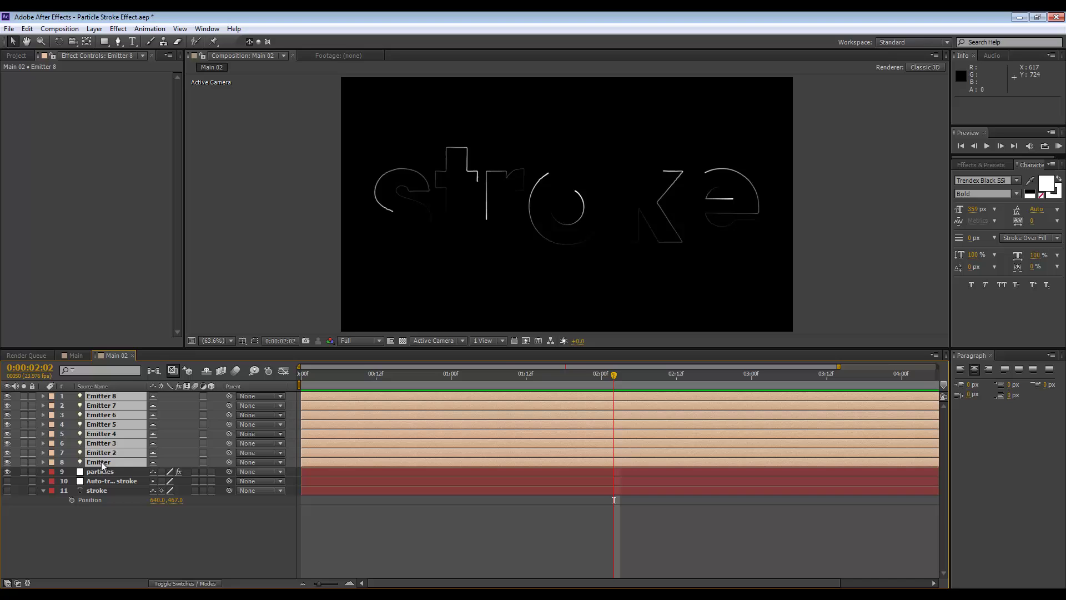
right_click(133, 526)
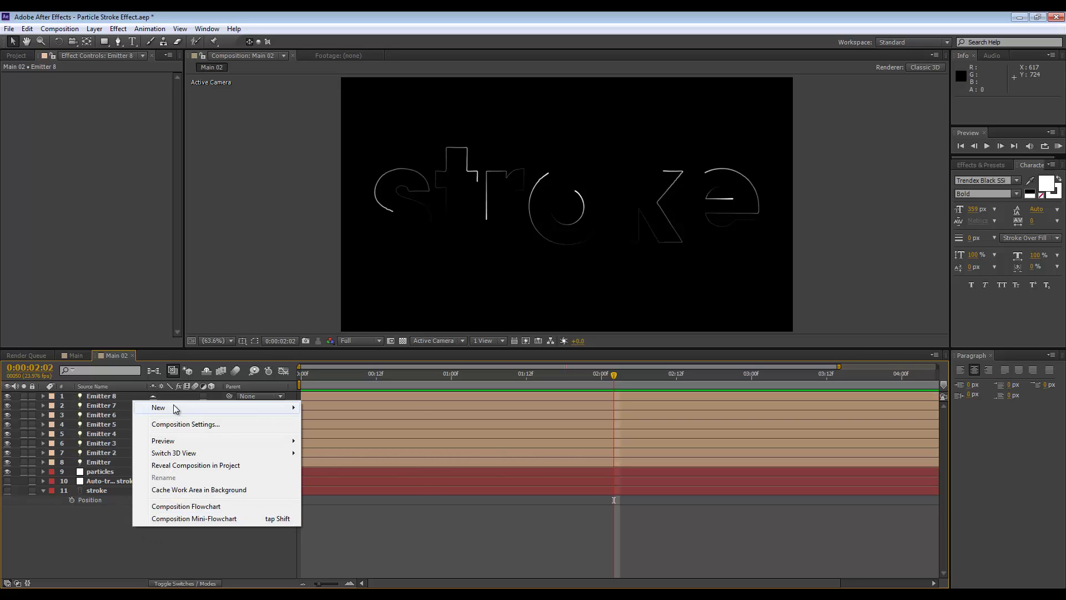
mouse_move(173, 409)
click(349, 437)
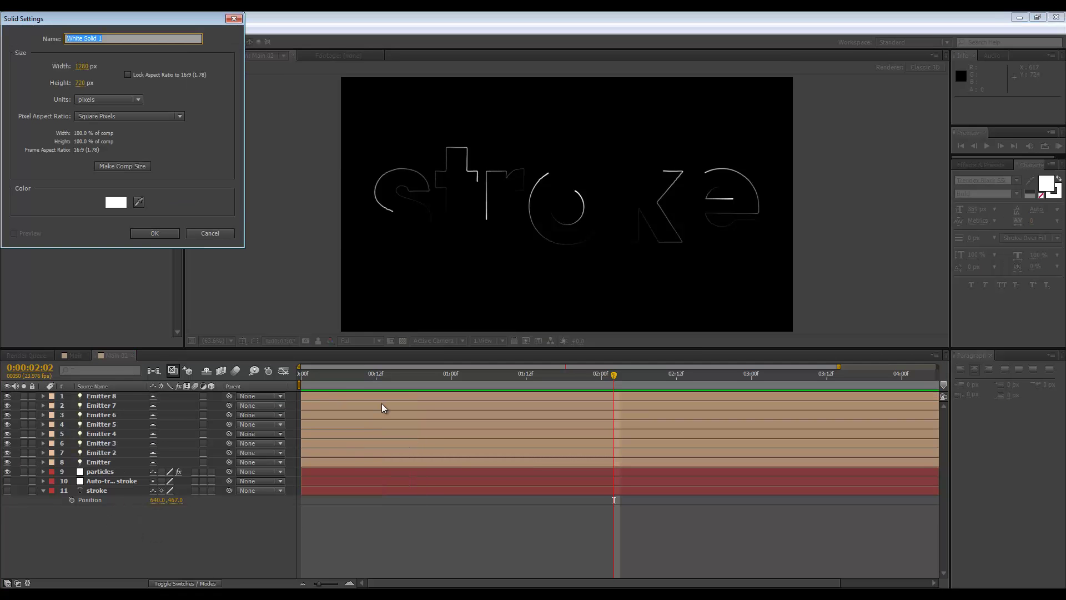
text(Lux)
key(Return)
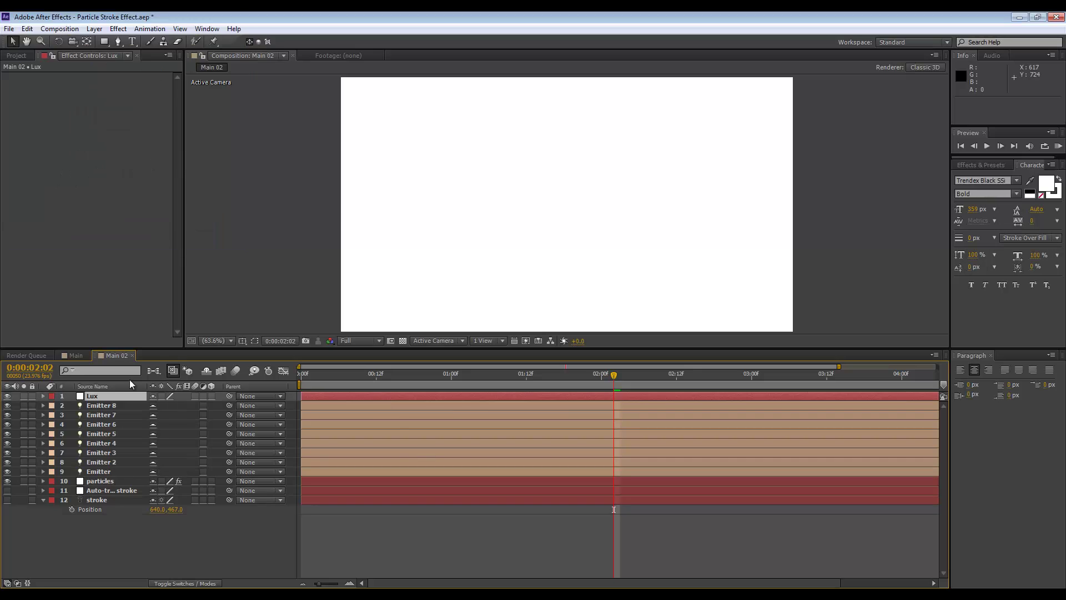
- Apply Trapcode Lux to the Lux solid and set Point Lights Intensity to 35
right_click(109, 396)
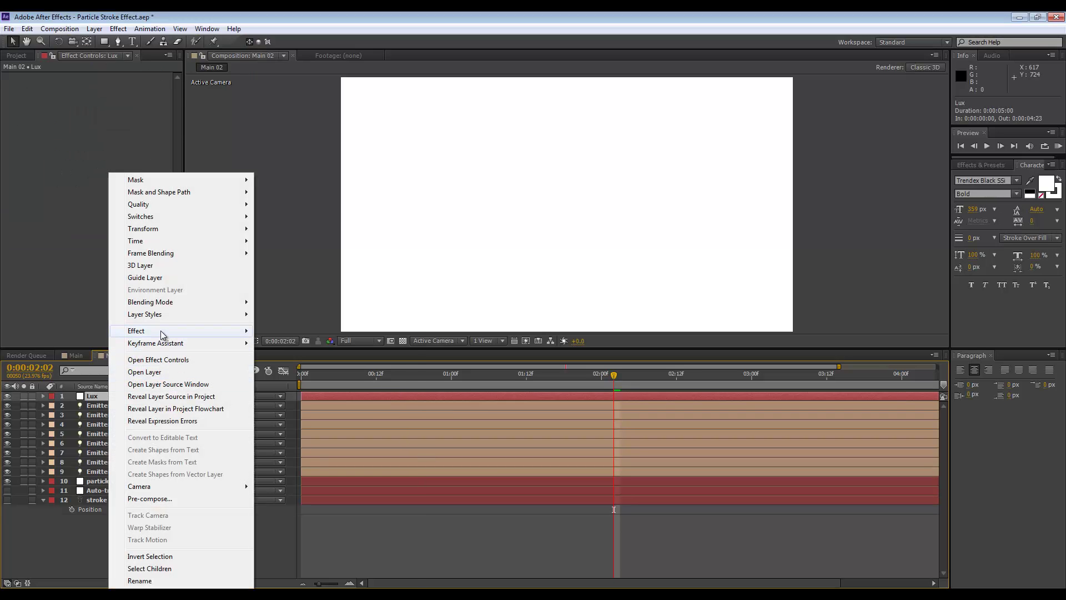
mouse_move(161, 331)
mouse_move(325, 577)
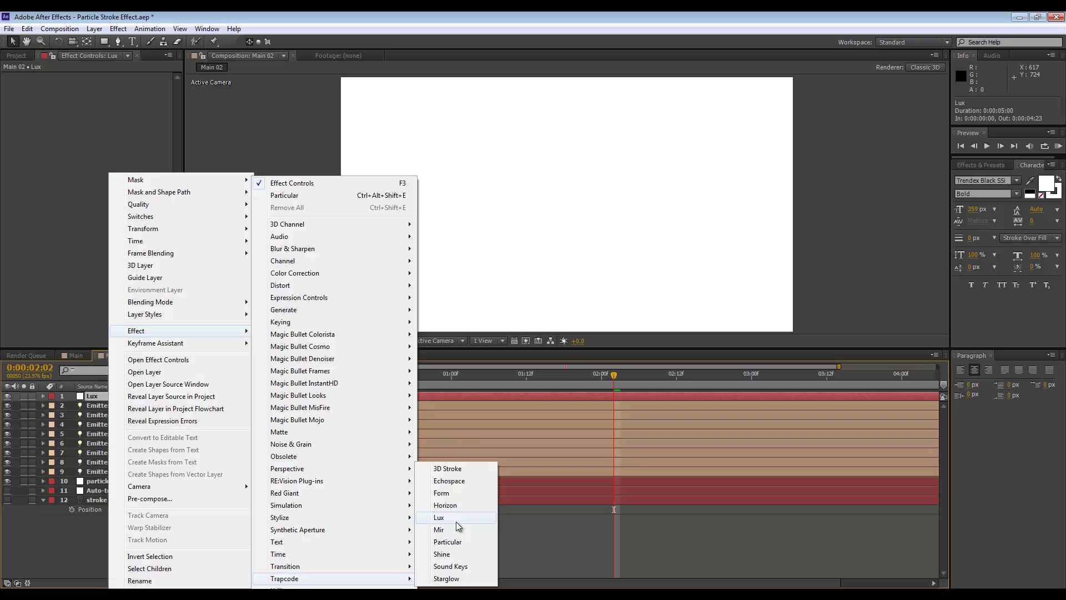
click(439, 517)
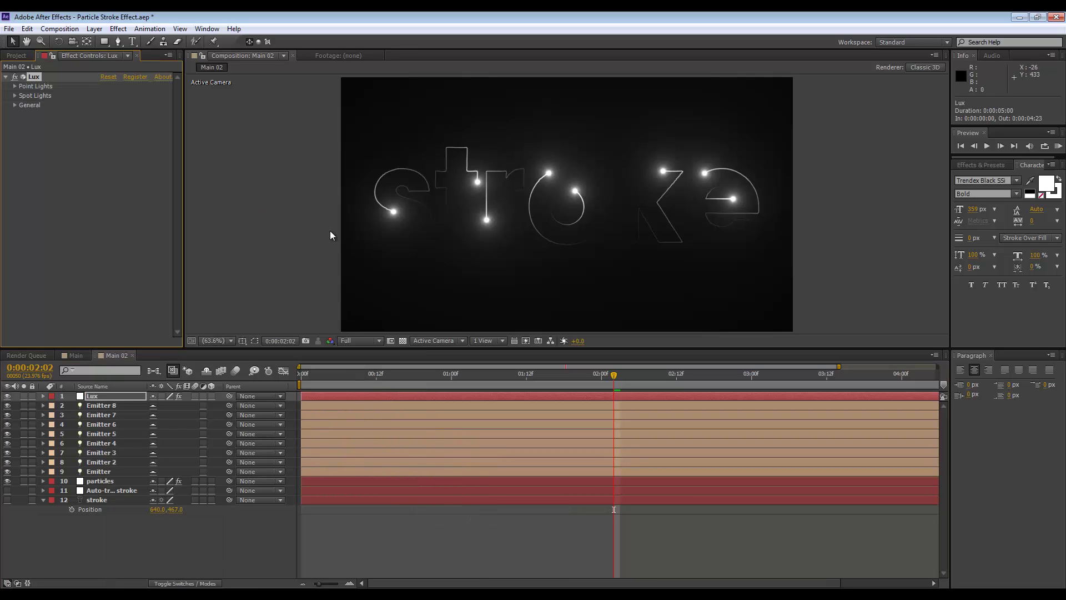
click(15, 86)
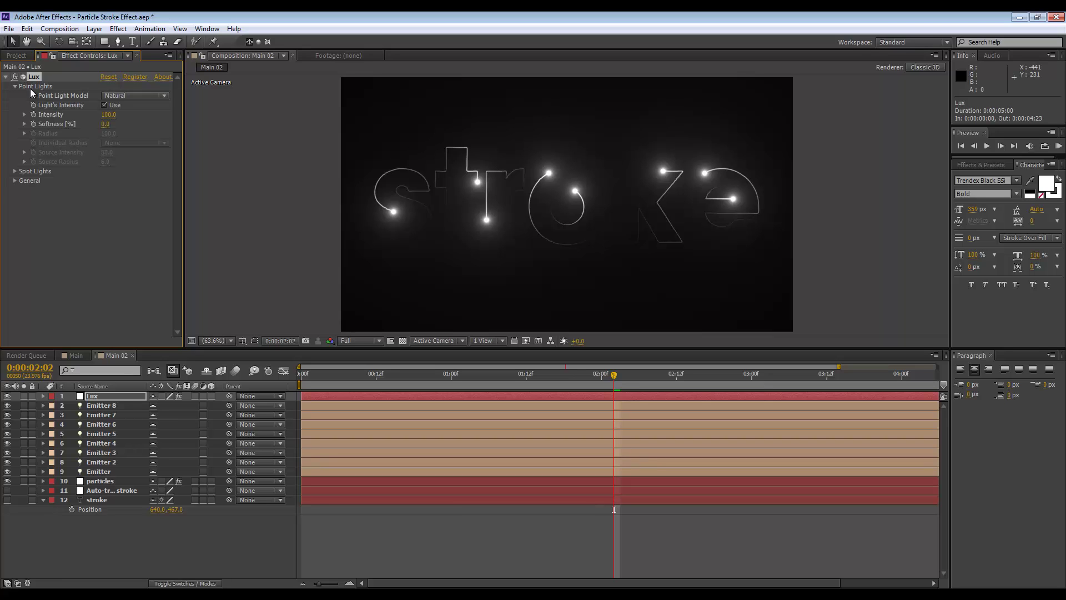
click(109, 115)
text(35)
key(Return)
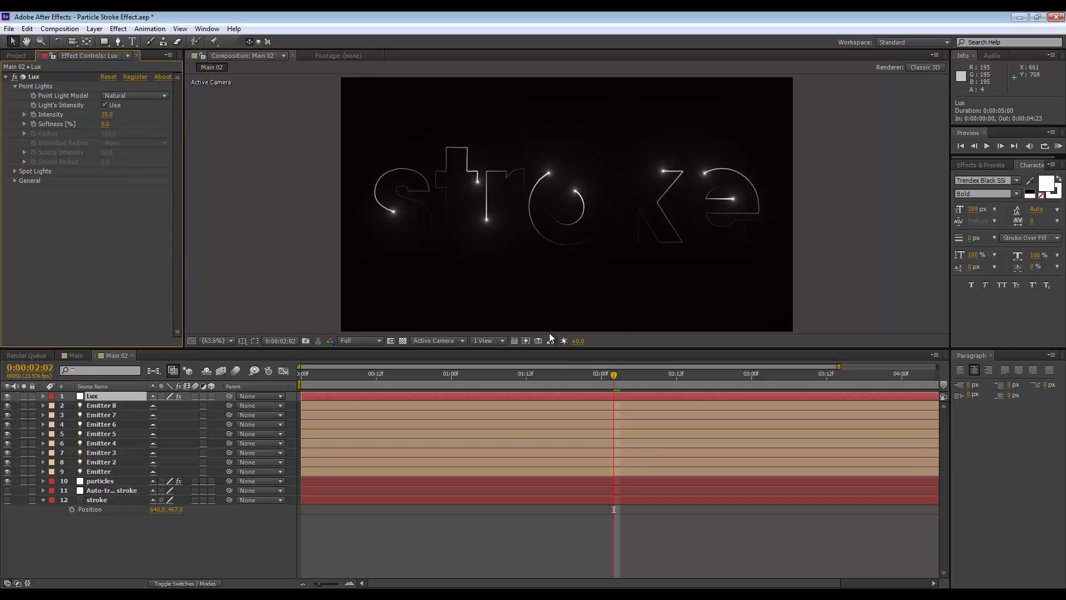
mouse_move(614, 377)
mouse_down()
mouse_move(319, 394)
mouse_move(617, 408)
mouse_move(678, 401)
mouse_move(364, 400)
mouse_move(694, 401)
mouse_move(581, 401)
mouse_move(576, 384)
mouse_move(412, 370)
mouse_move(717, 384)
mouse_move(282, 391)
mouse_move(659, 405)
mouse_move(491, 392)
mouse_move(641, 401)
mouse_move(503, 404)
mouse_up()
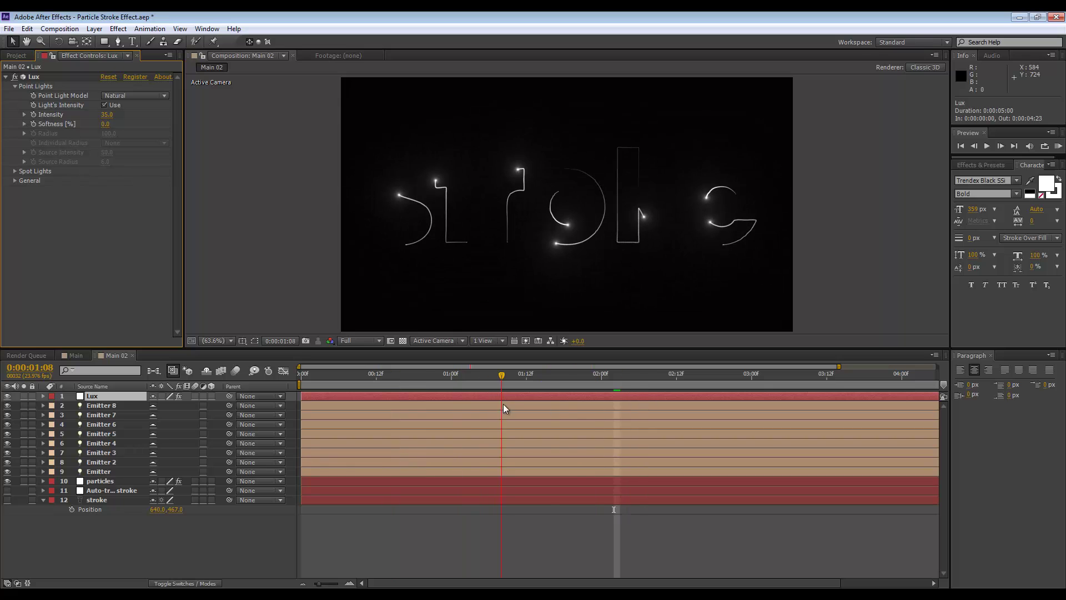
- Set a 0% Opacity keyframe on the stroke text layer at 0:00:02:00
click(90, 501)
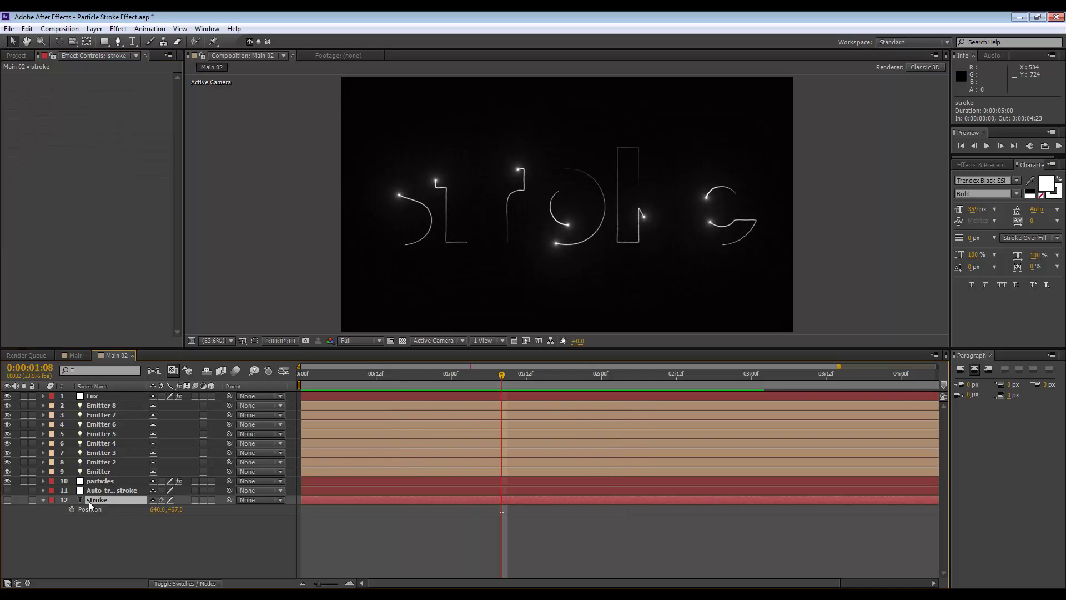
click(7, 501)
click(7, 500)
mouse_move(501, 408)
mouse_down()
mouse_move(577, 403)
mouse_move(605, 416)
mouse_move(596, 414)
mouse_up()
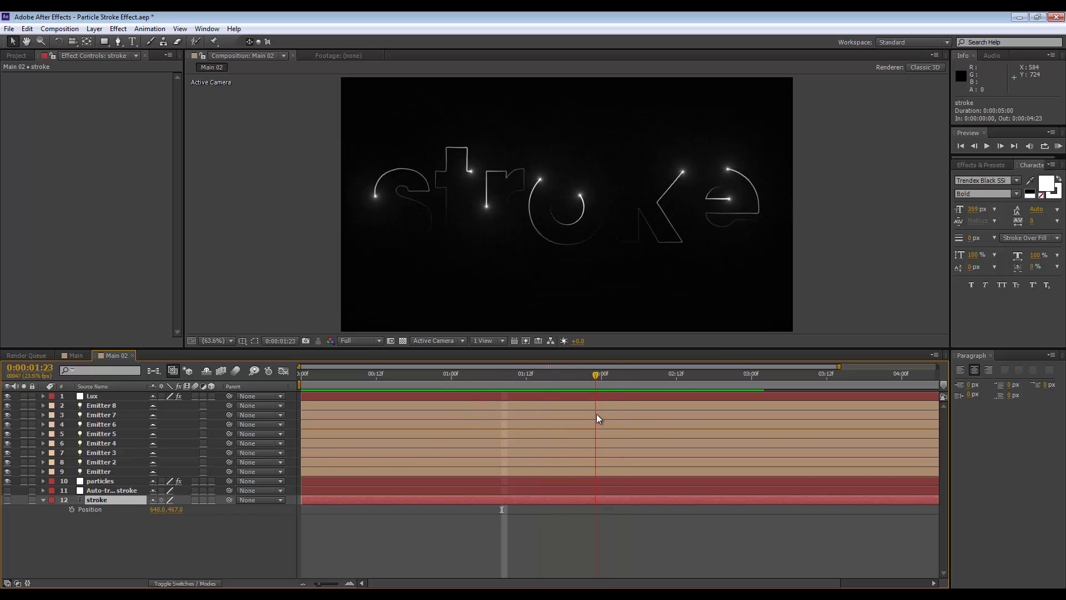
click(72, 509)
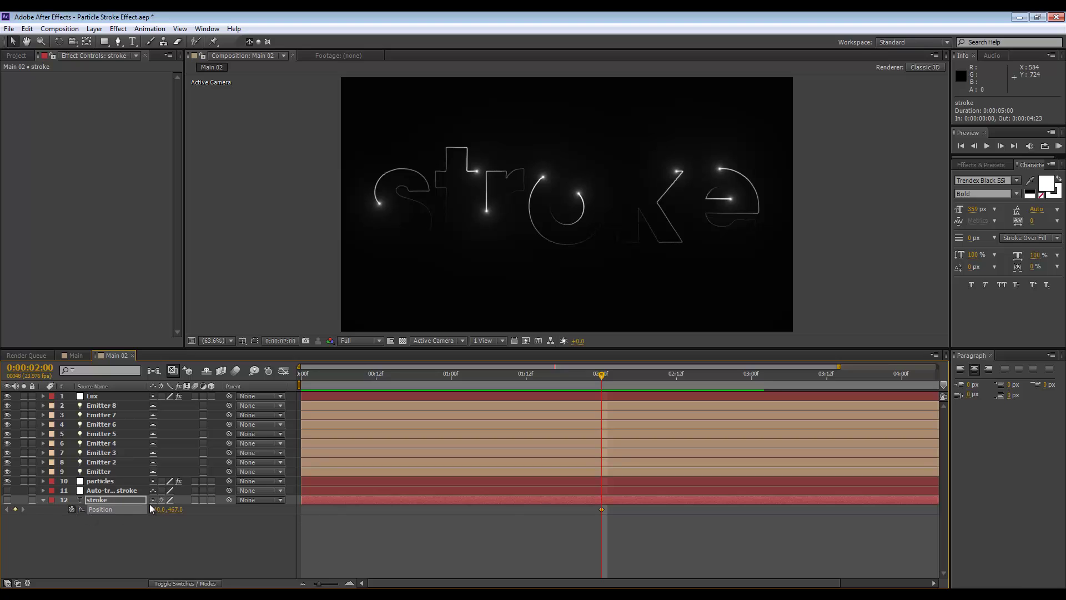
key(t)
click(72, 509)
- Raise the stroke text to 100% Opacity at 0:00:03:00 and preview the fade-in
drag(601, 374, 752, 401)
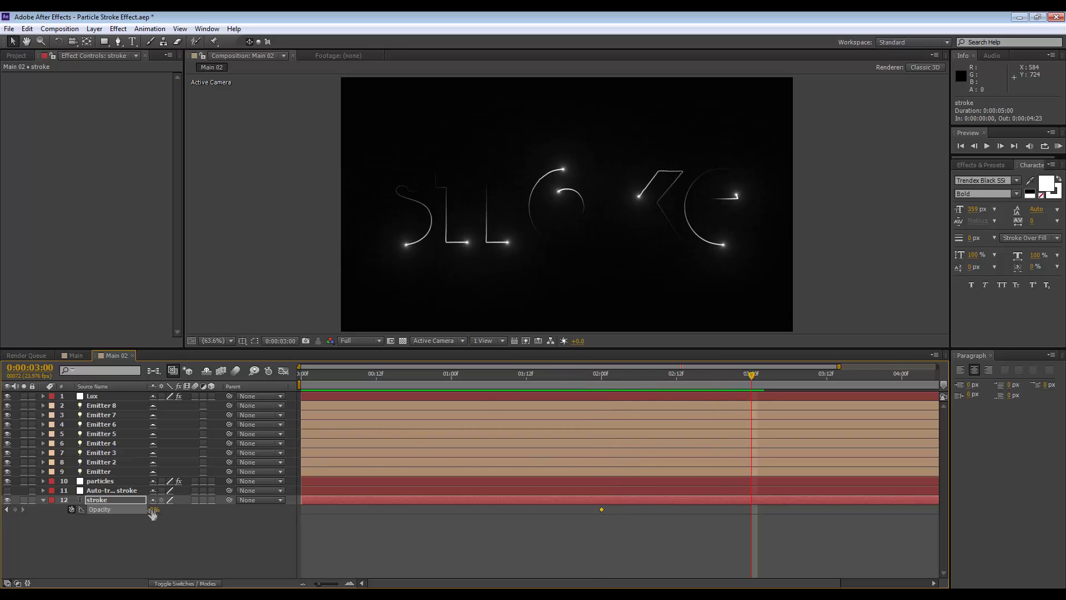
drag(155, 509, 185, 510)
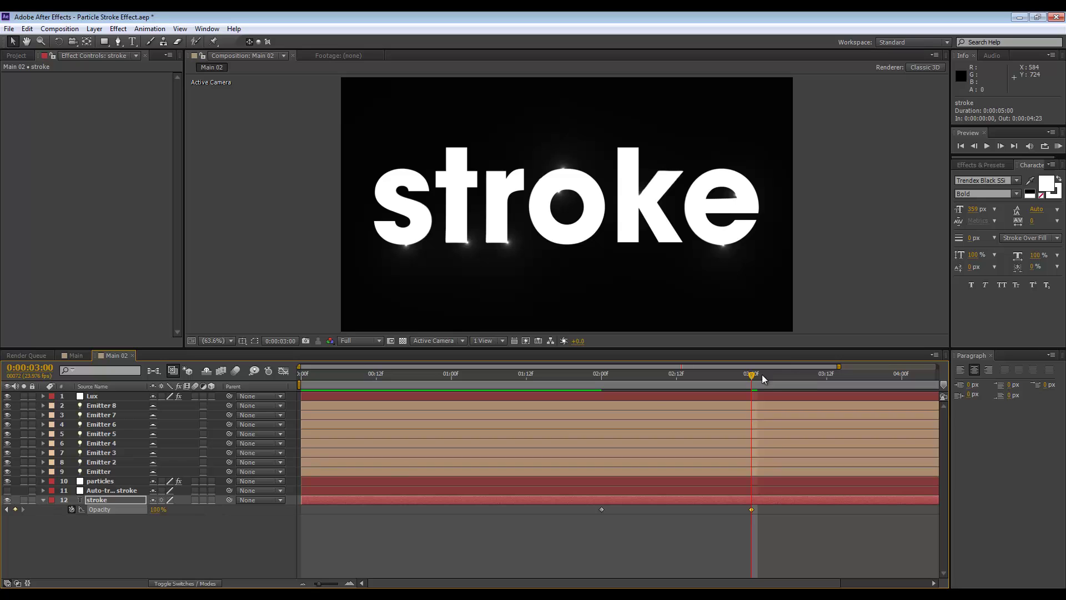
mouse_move(762, 374)
mouse_down()
mouse_move(645, 390)
mouse_move(452, 386)
mouse_up()
mouse_move(560, 399)
mouse_down()
mouse_move(650, 408)
mouse_move(537, 411)
mouse_move(674, 424)
mouse_move(514, 409)
mouse_move(688, 419)
mouse_move(522, 404)
mouse_move(608, 389)
mouse_up()
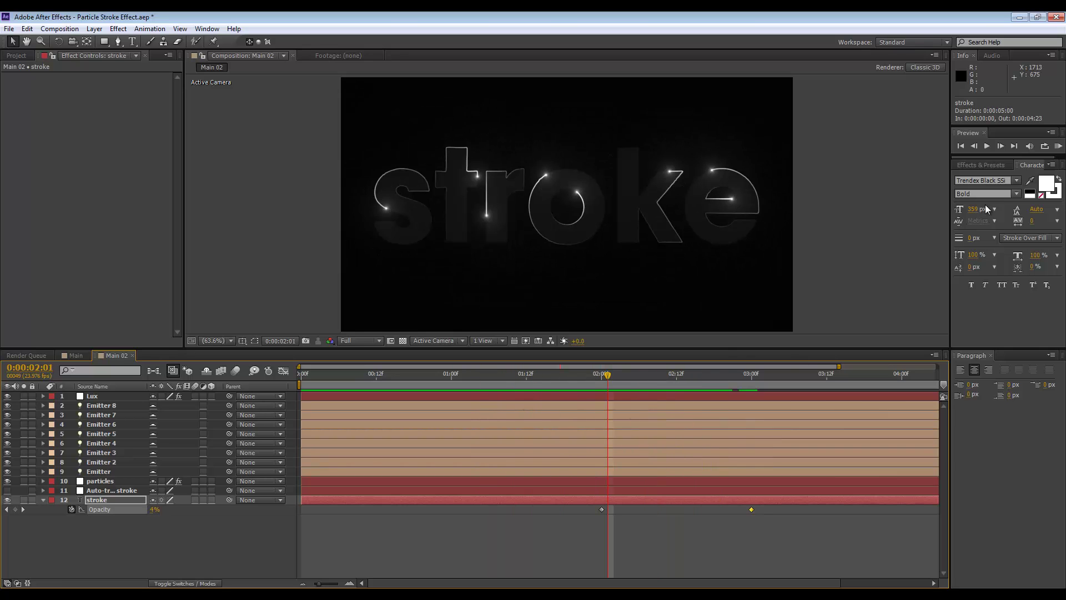
click(1060, 148)
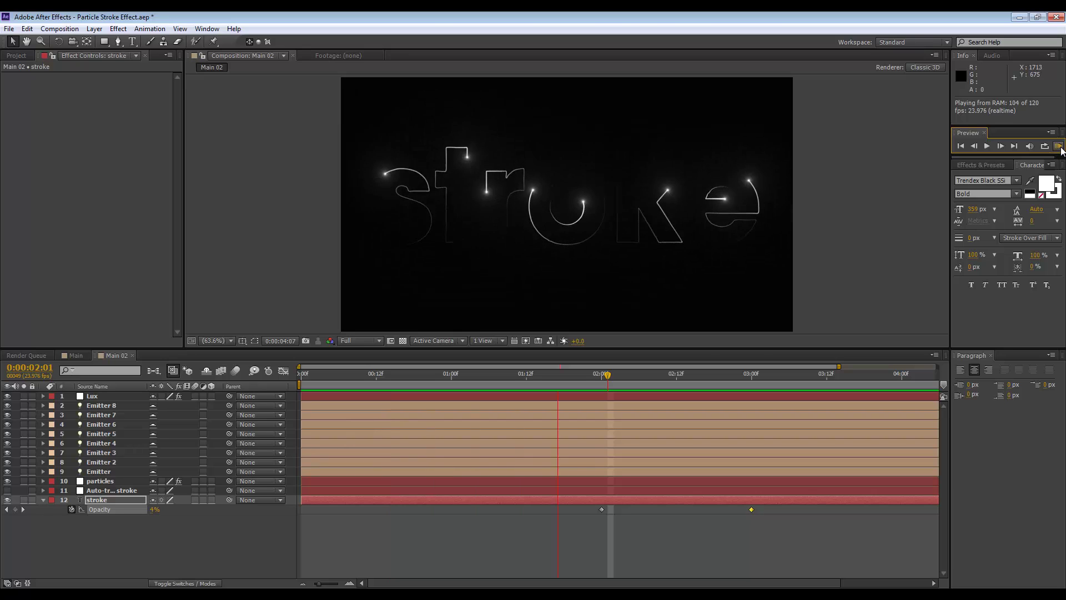
key(space)
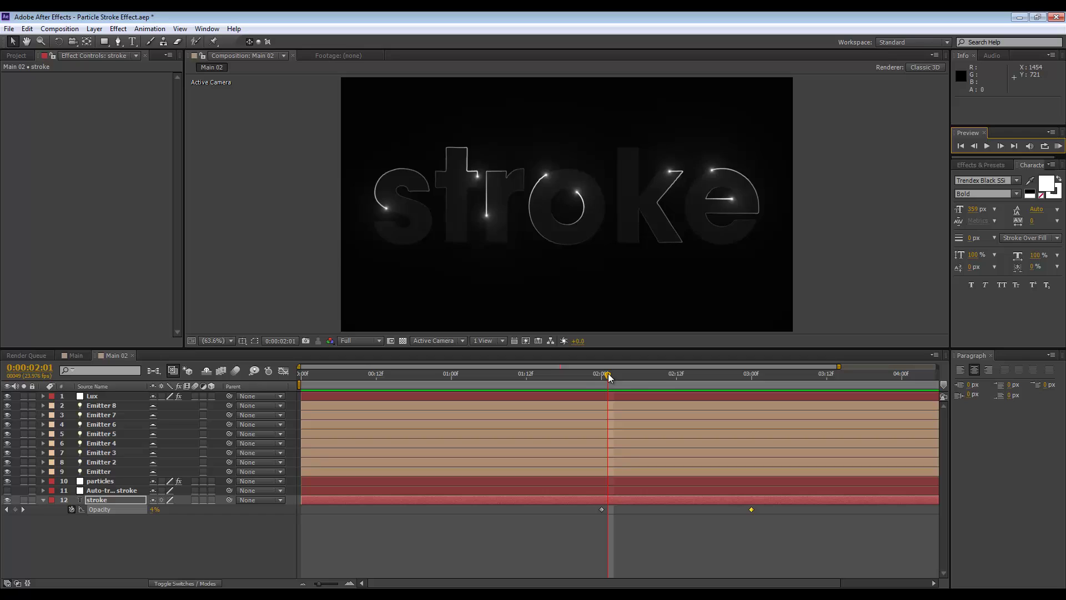
mouse_move(608, 373)
mouse_down()
mouse_move(665, 374)
mouse_move(652, 379)
mouse_up()
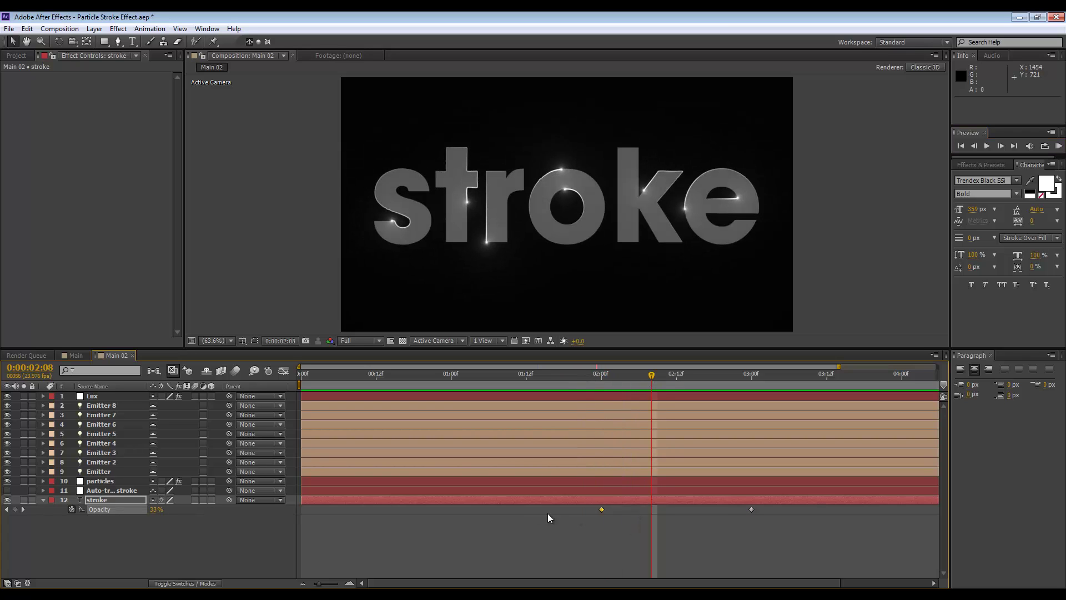
- Easy Ease the first Opacity keyframe, lengthen its ease in the Graph Editor, and preview
right_click(602, 509)
mouse_move(633, 499)
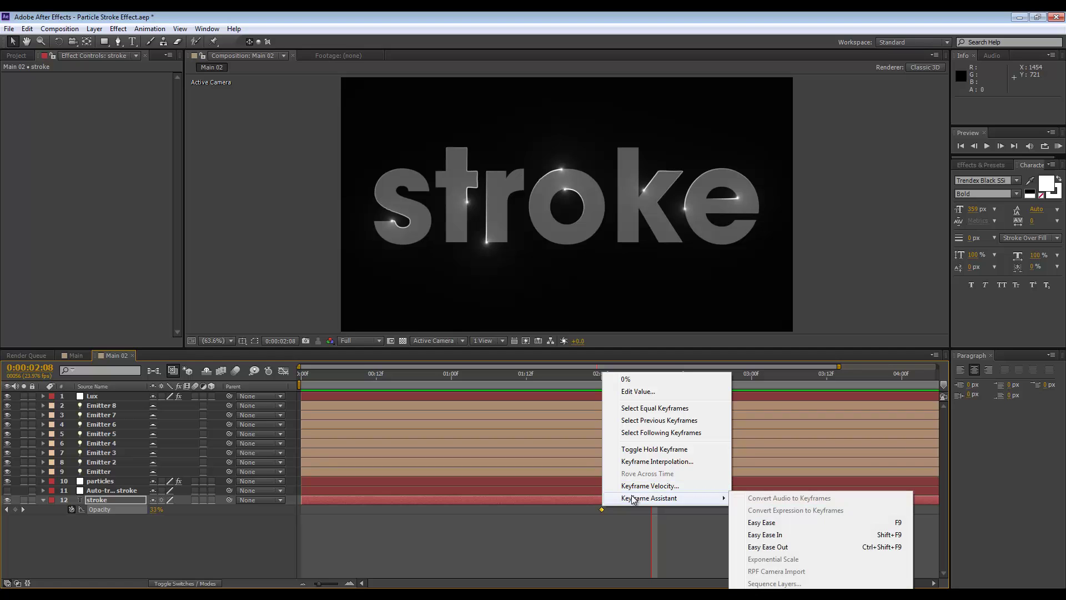
click(767, 522)
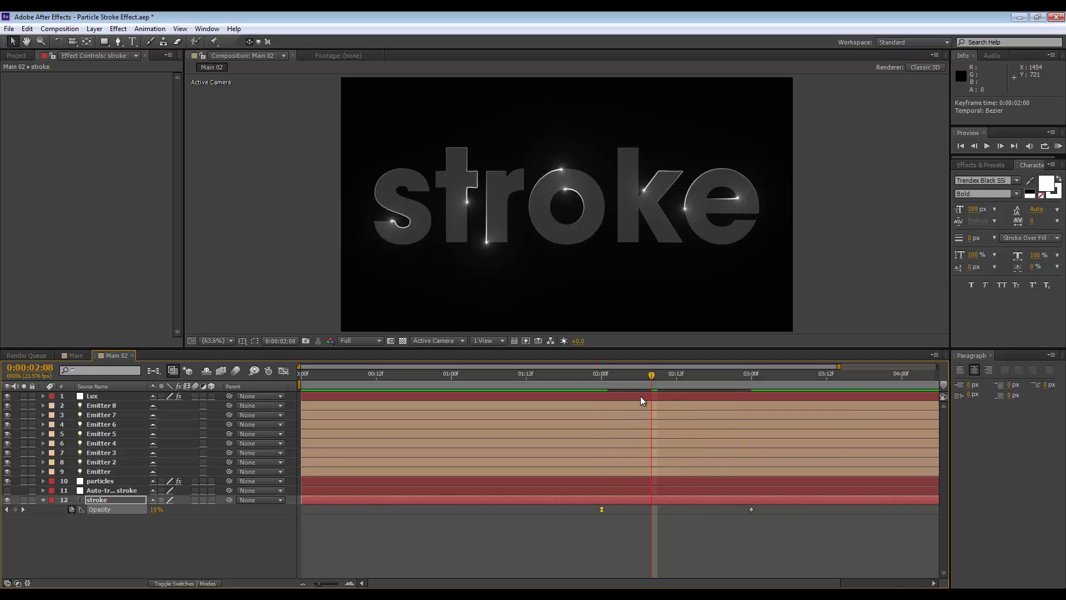
mouse_move(653, 378)
mouse_down()
mouse_move(546, 396)
mouse_move(669, 401)
mouse_move(591, 411)
mouse_move(634, 411)
mouse_up()
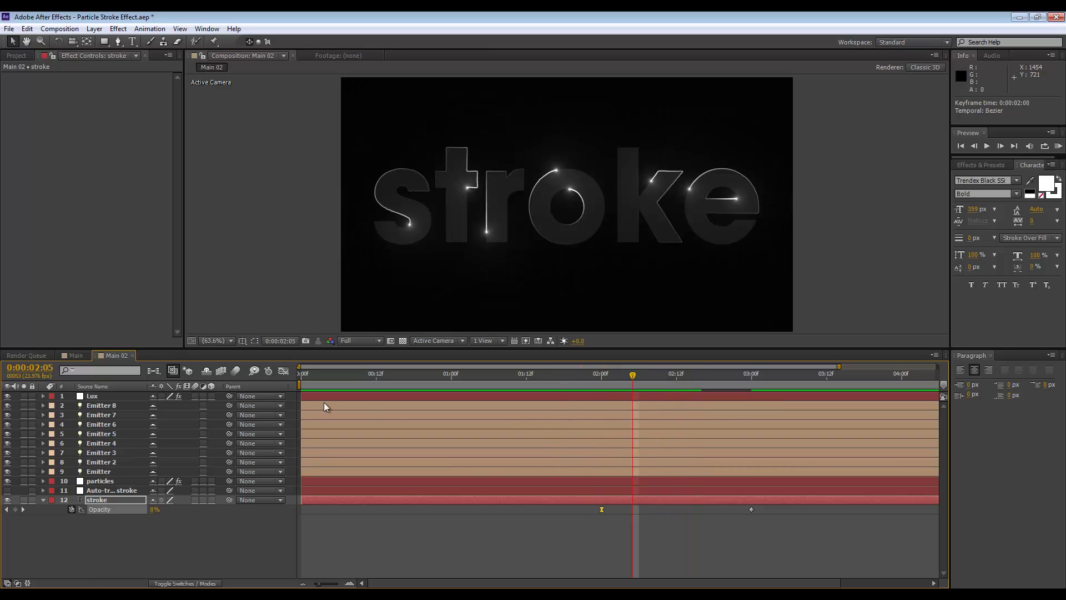
click(284, 372)
drag(648, 547, 675, 549)
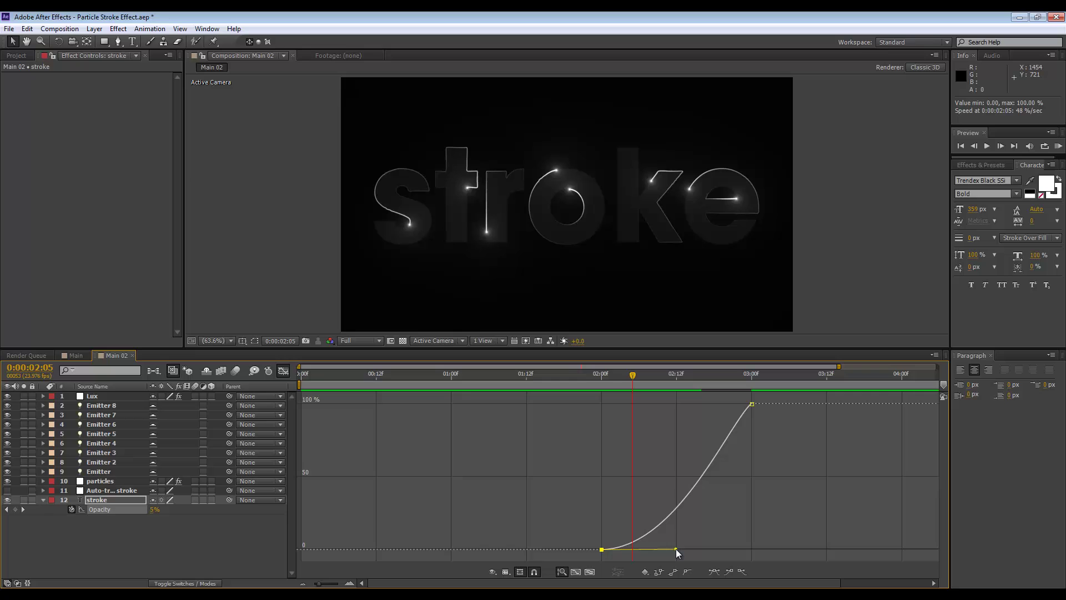
click(284, 371)
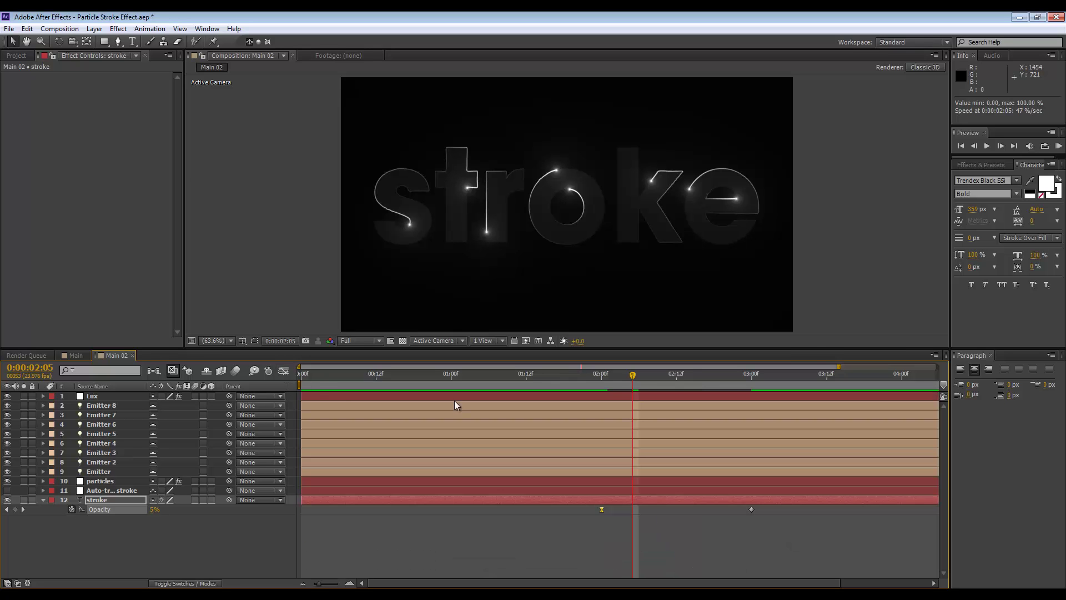
click(1060, 147)
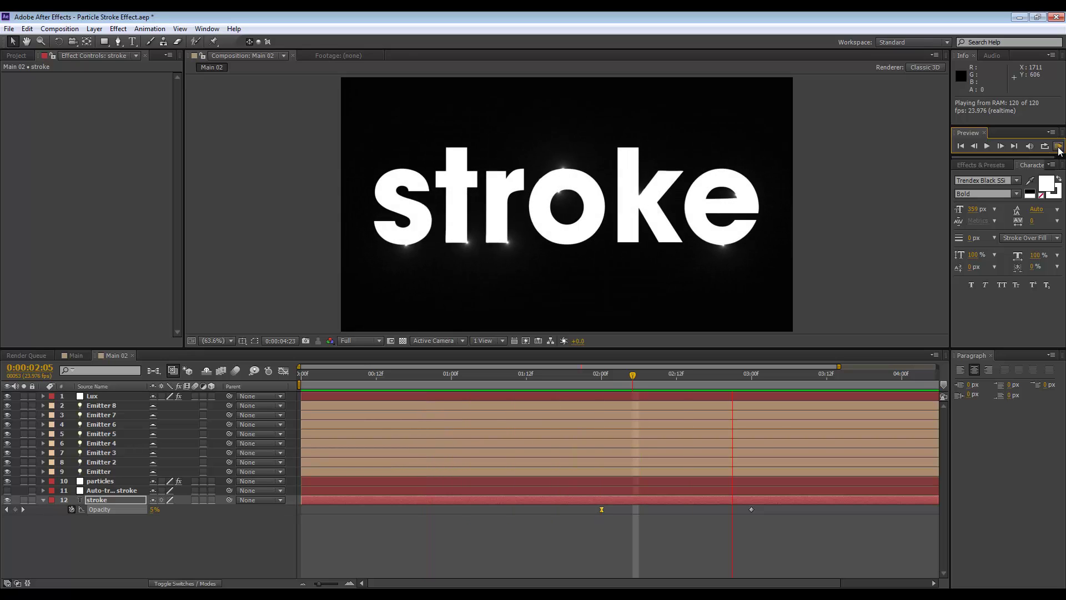
click(413, 380)
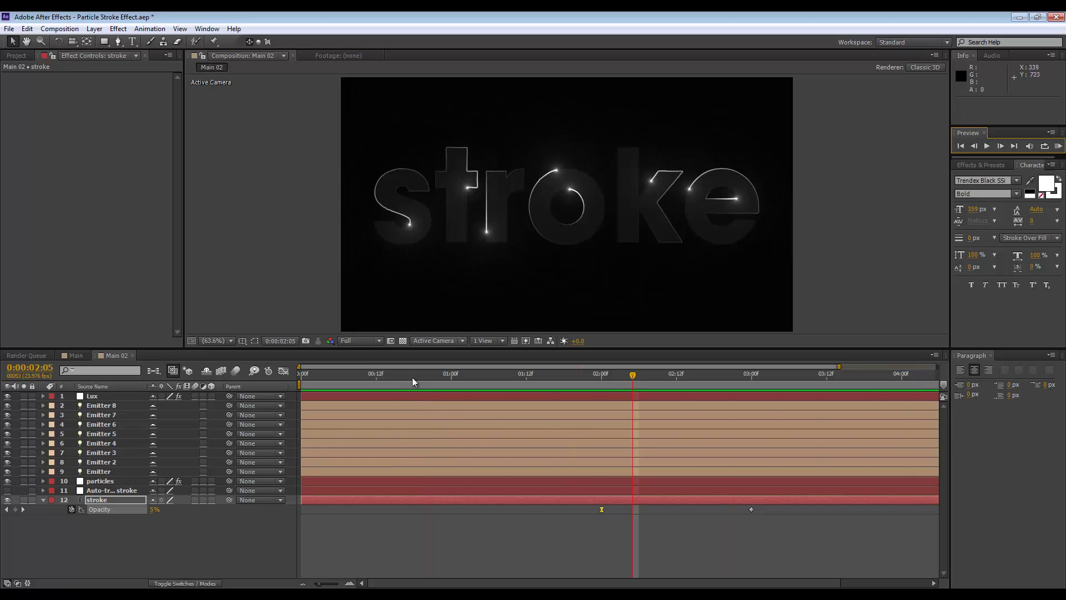
key(Home)
- Move the Lux layer directly above the particles layer
click(118, 491)
click(126, 482)
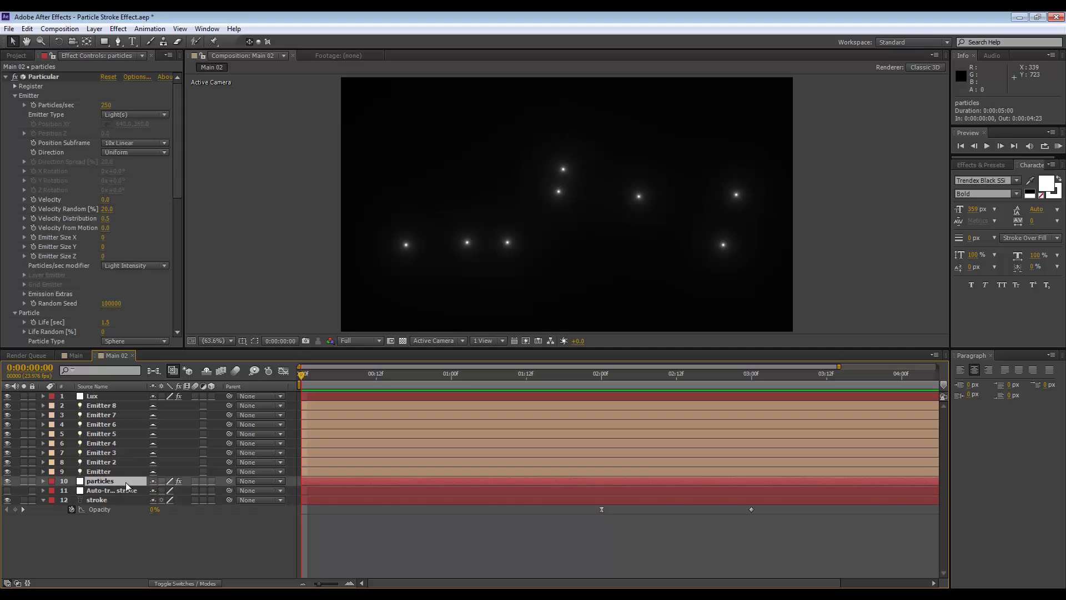
drag(93, 399, 123, 478)
- Keyframe Lux and particles Opacity from 0% at 0:00 to 100% at 0:12
key(t)
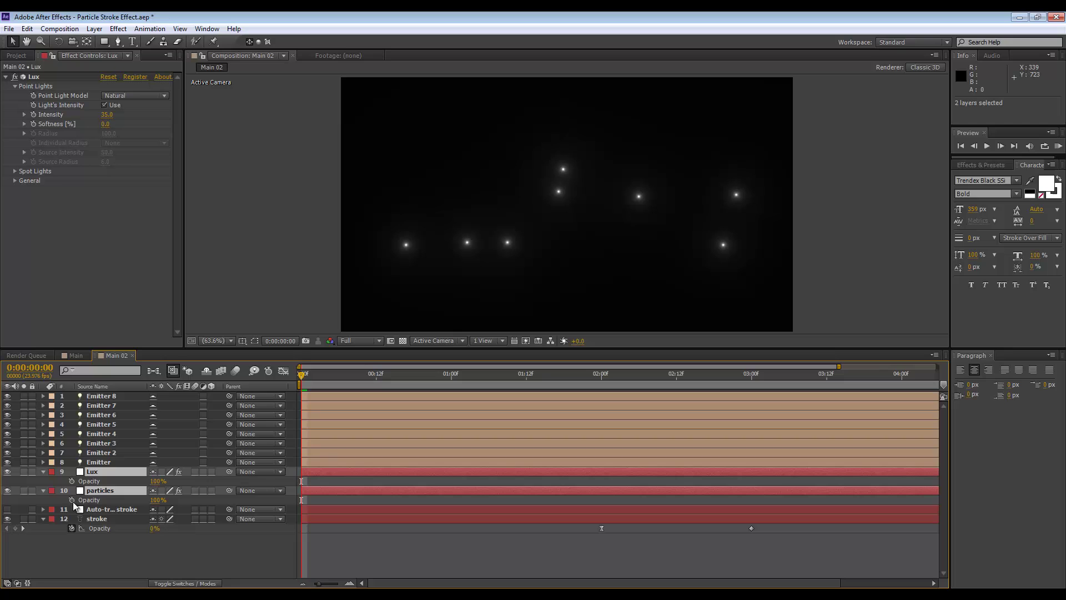
click(71, 500)
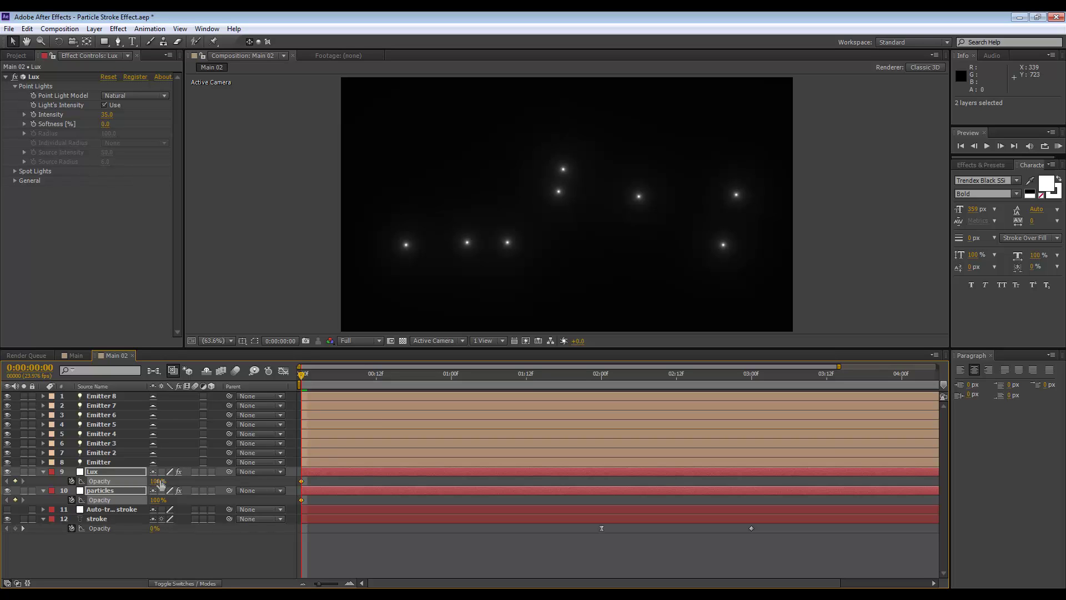
drag(160, 481, 62, 480)
drag(302, 380, 375, 414)
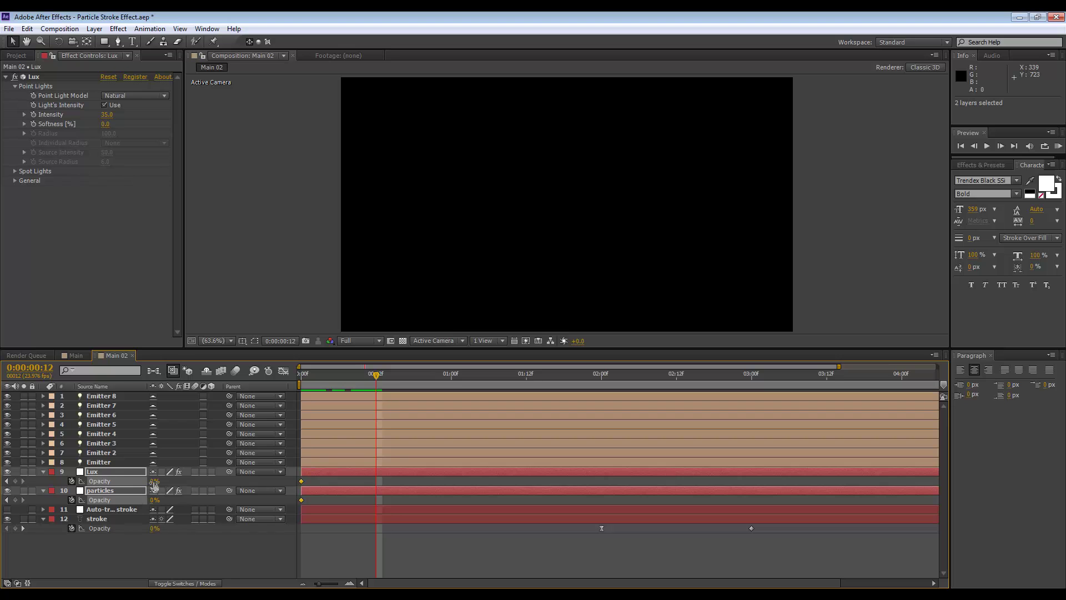
drag(155, 482, 237, 488)
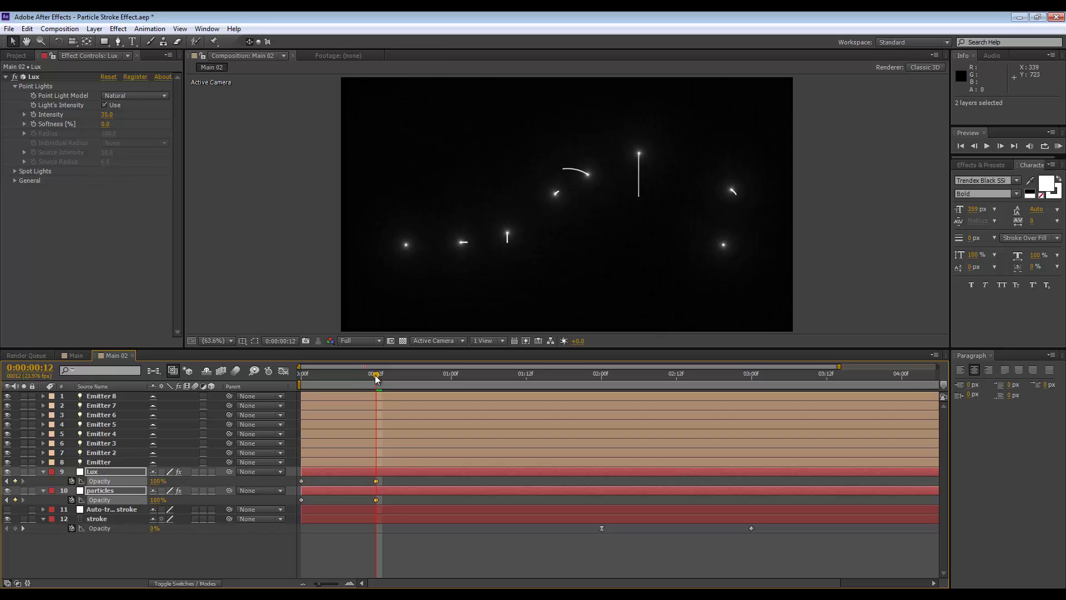
- Fade Lux and particles Opacity from 100% at 2:00 down to 0% at 3:00
key(space)
key(space)
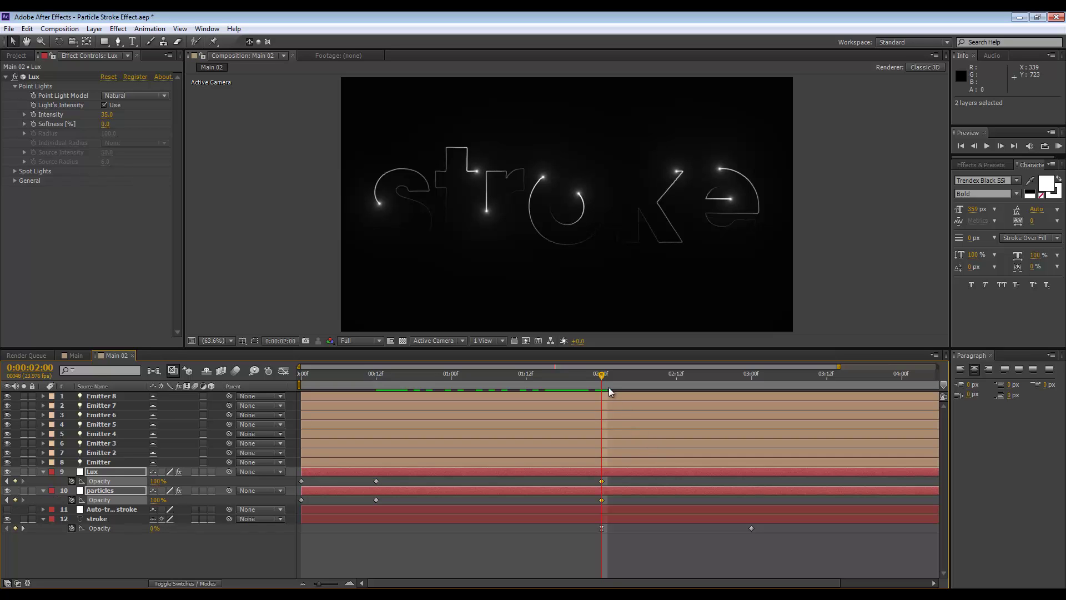
drag(609, 391, 753, 489)
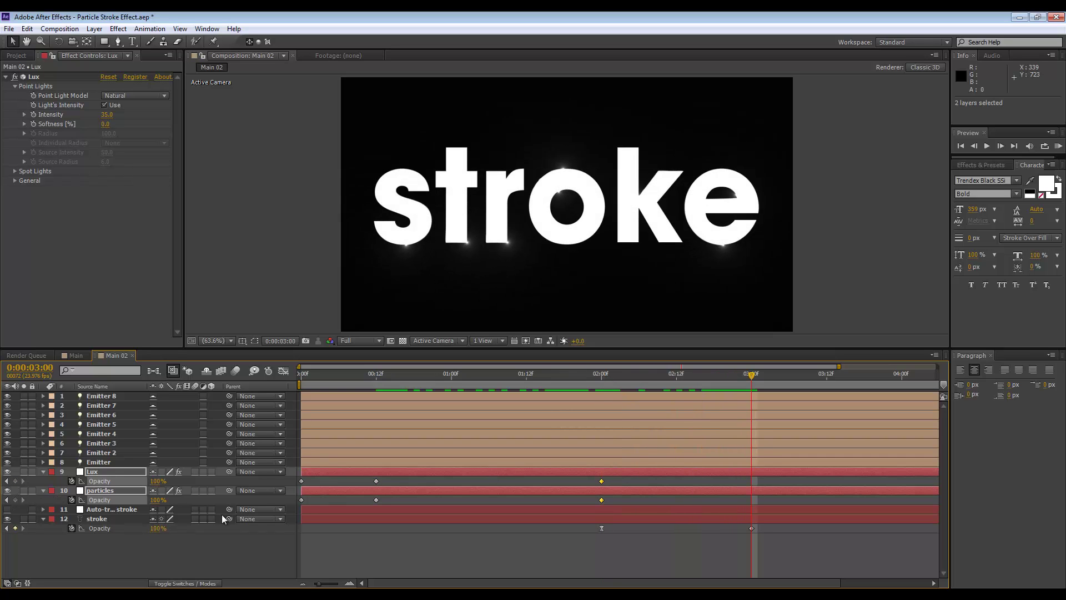
drag(157, 481, 134, 481)
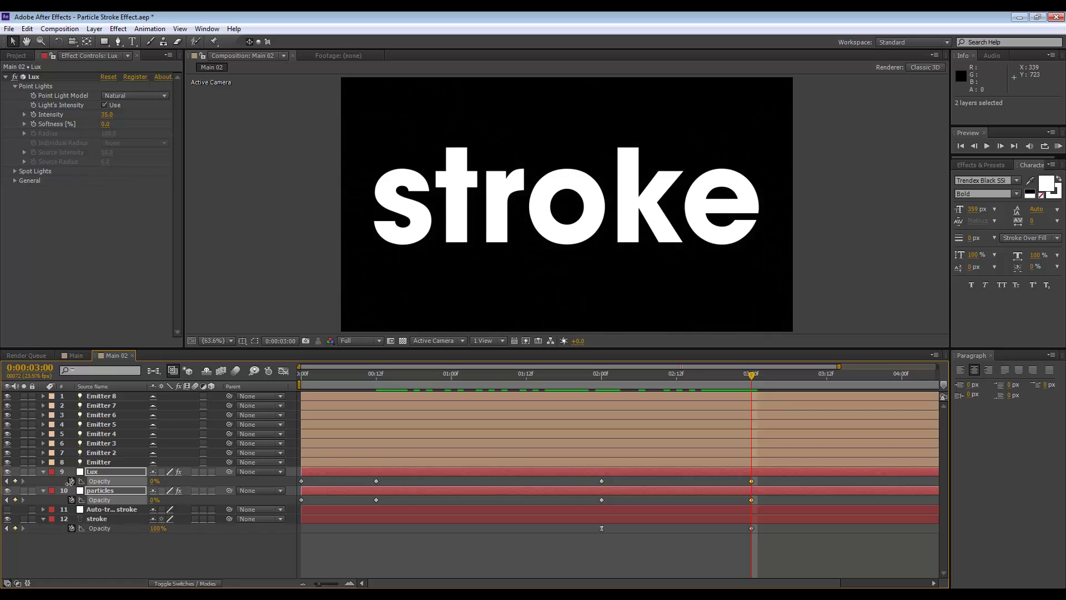
click(800, 231)
- Centre the stroke text at 100% zoom and run a RAM Preview of Main 02
scroll(558, 236, down, 1)
scroll(558, 237, up, 2)
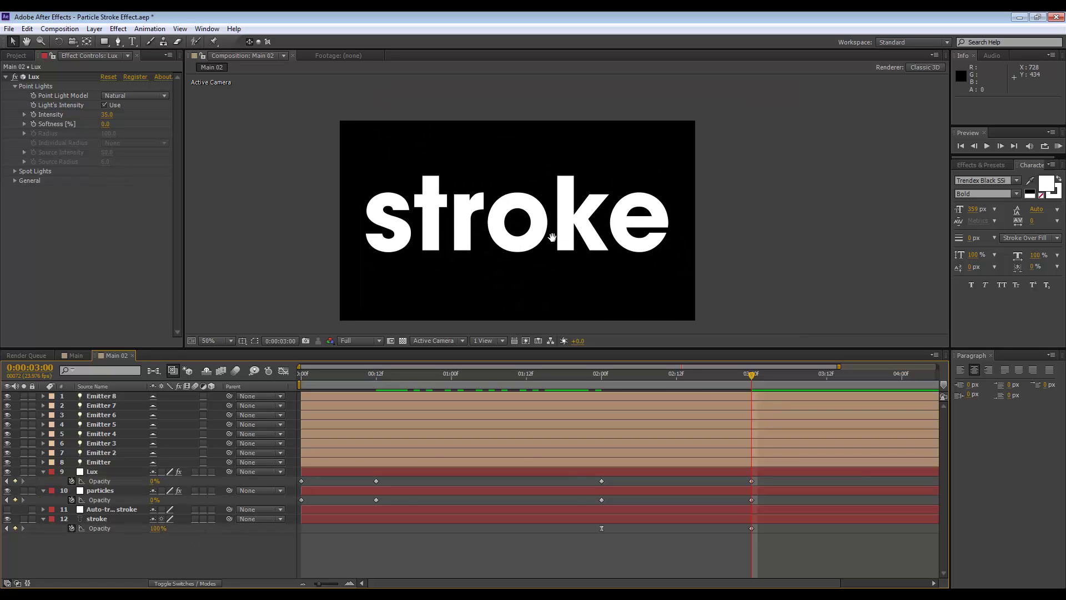
drag(575, 238, 621, 241)
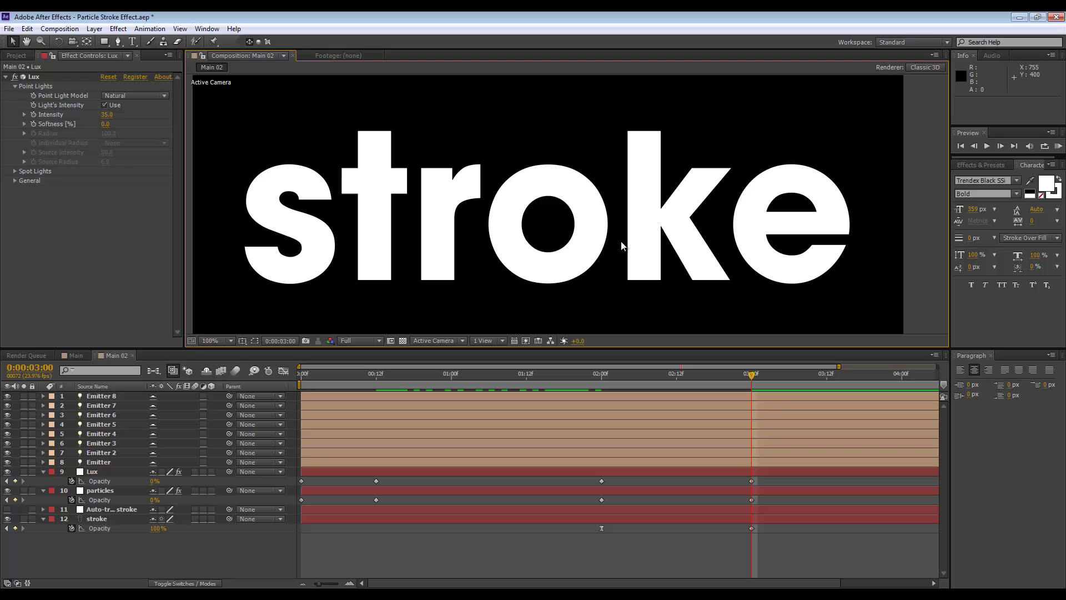
click(1060, 147)
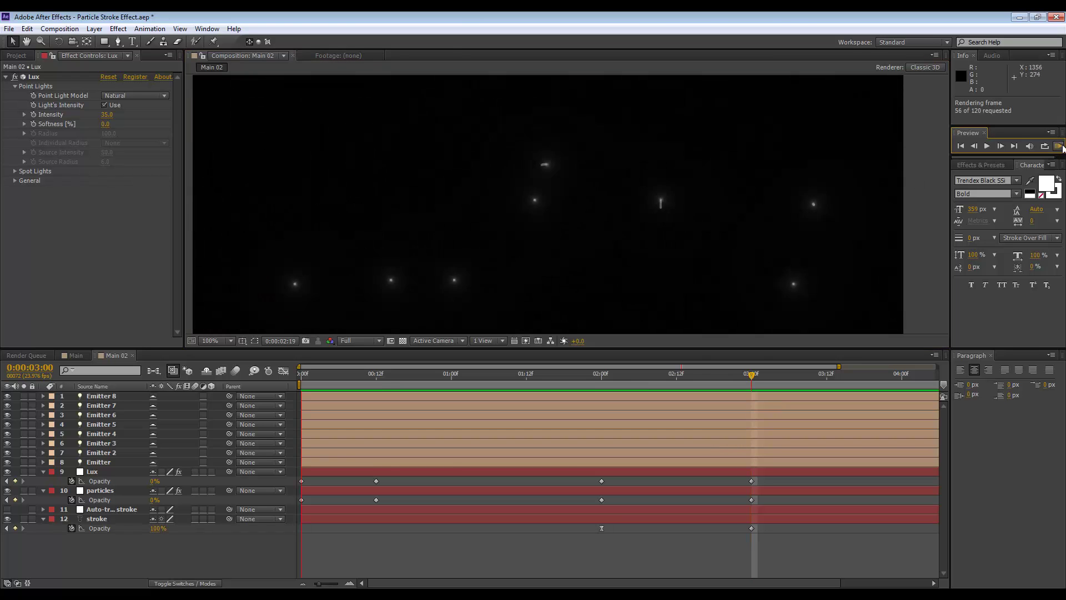